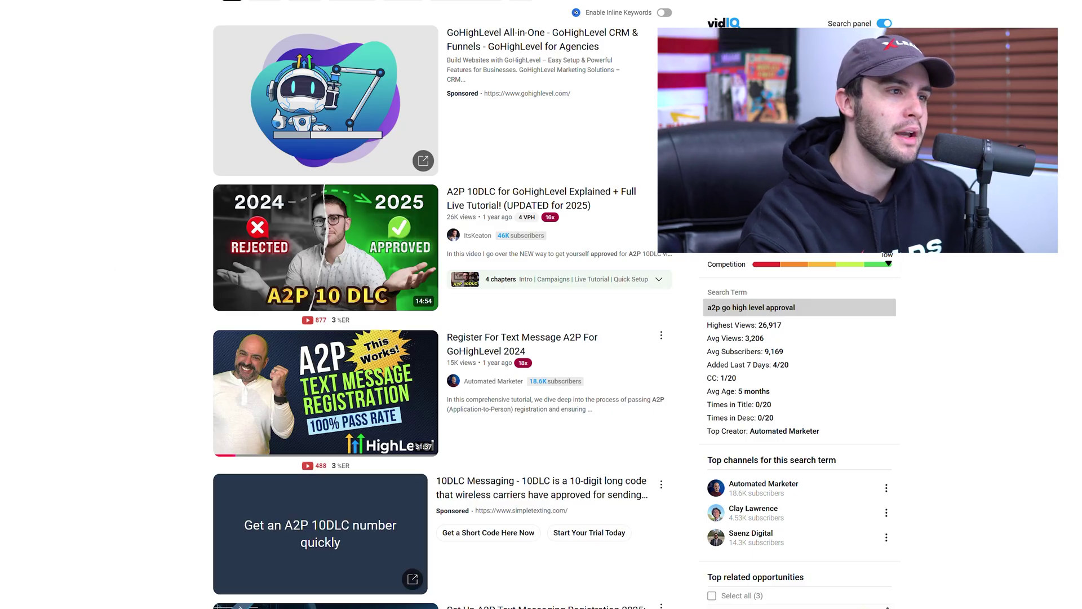
# - Filter the A2P search results to recent uploads and scroll down to the Click Track verification video
pyautogui.click(871, 1)
pyautogui.click(670, 241)
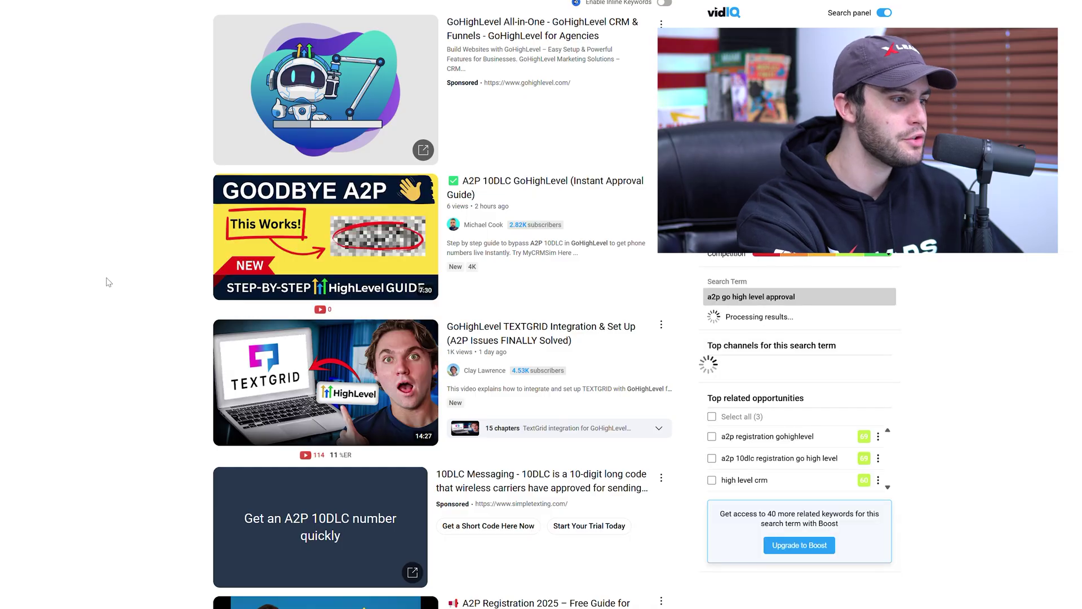
pyautogui.scroll(-4, 109, 280)
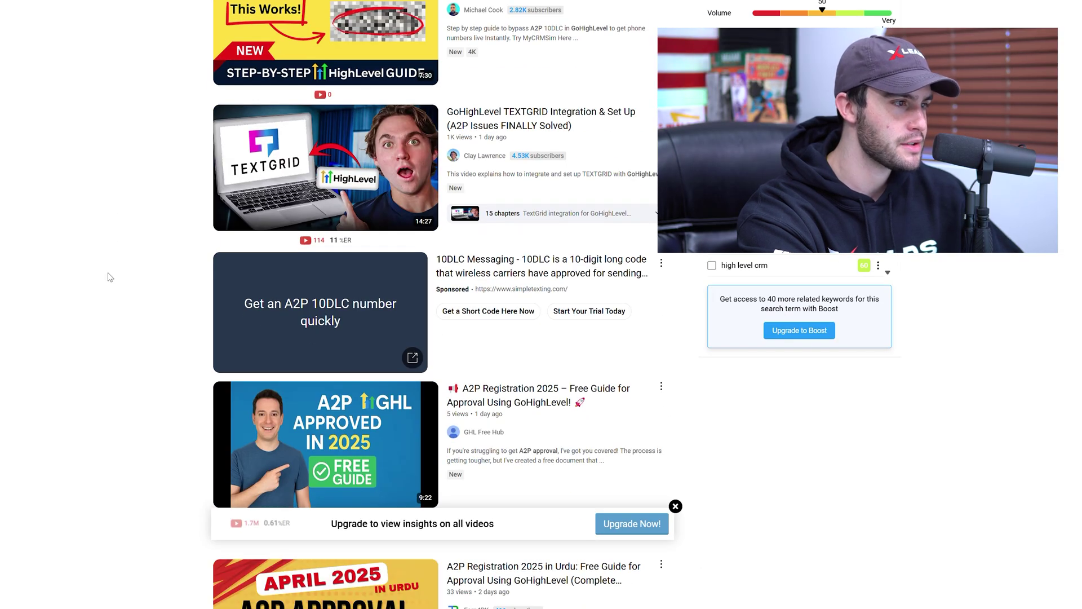
pyautogui.scroll(-5, 112, 274)
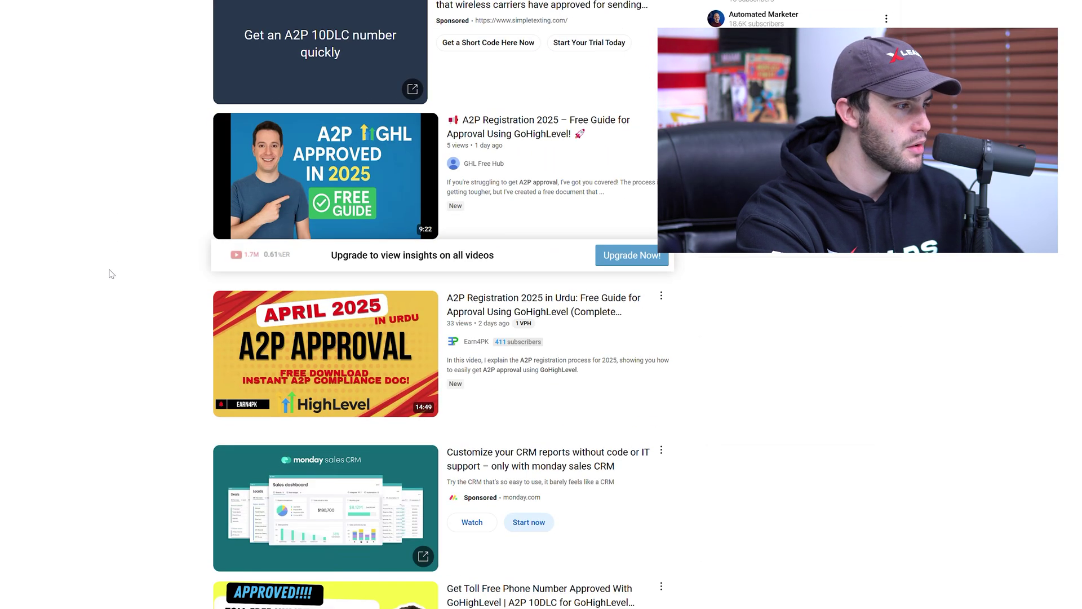
pyautogui.scroll(-6, 111, 274)
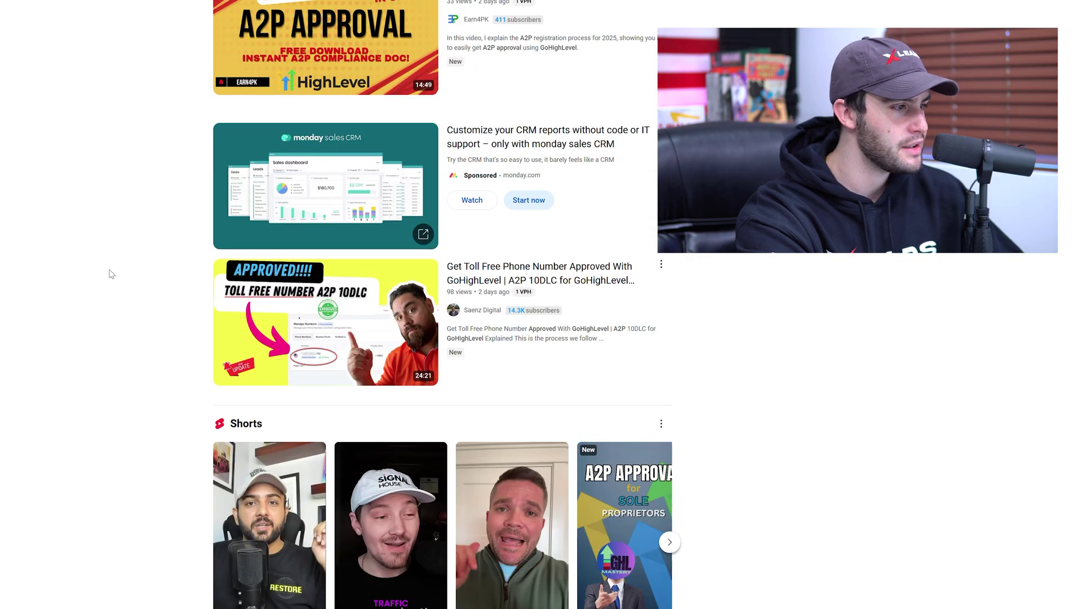
pyautogui.scroll(-17, 111, 274)
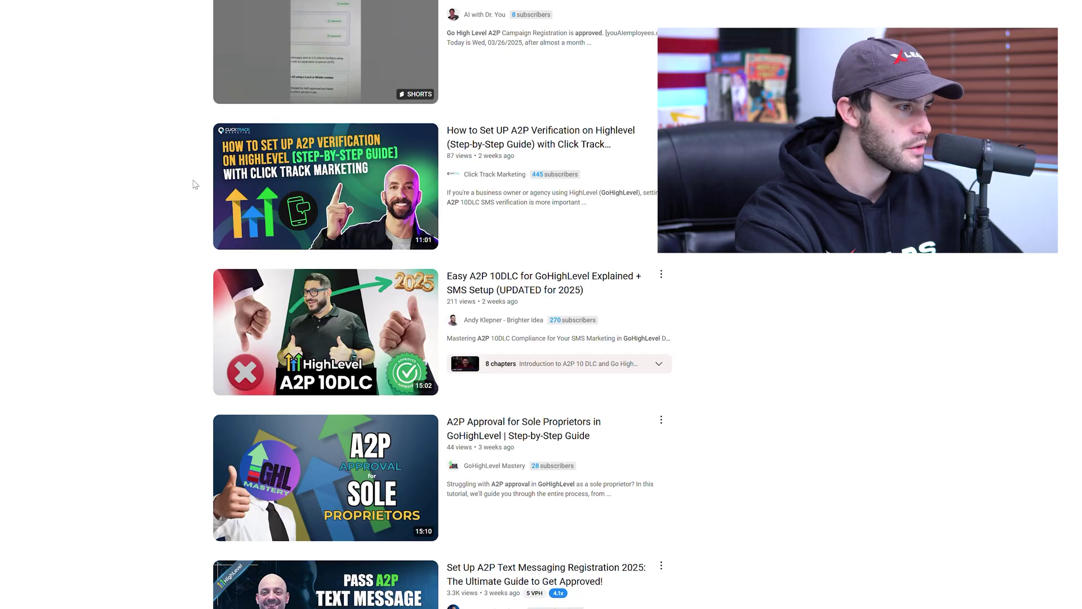
pyautogui.moveTo(277, 181)
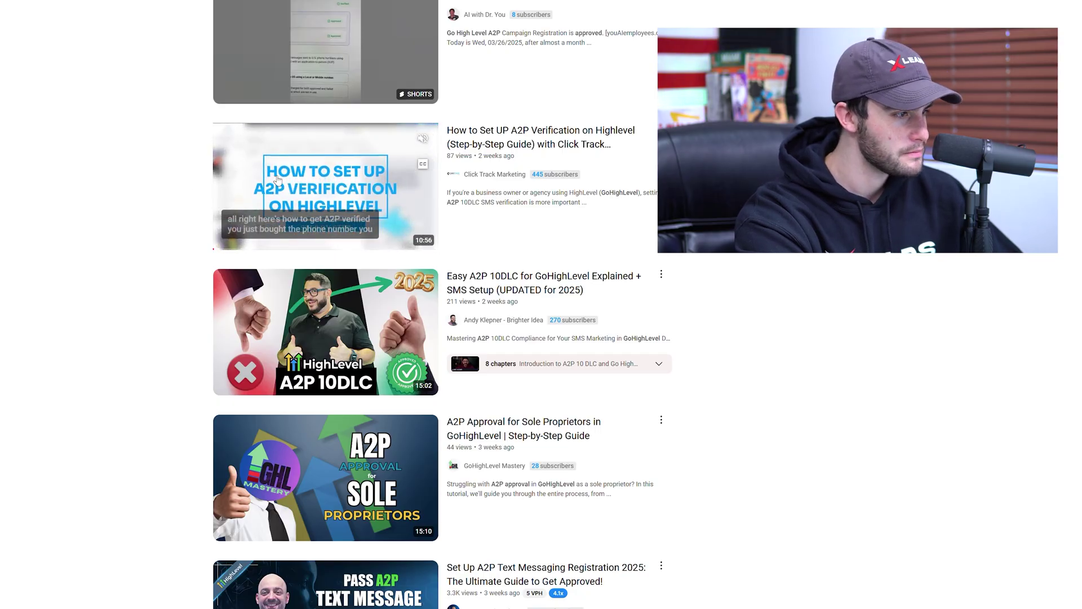
# - Play the Click Track A2P video, skip ahead to the Business Address form part, and pause it
pyautogui.click(277, 179)
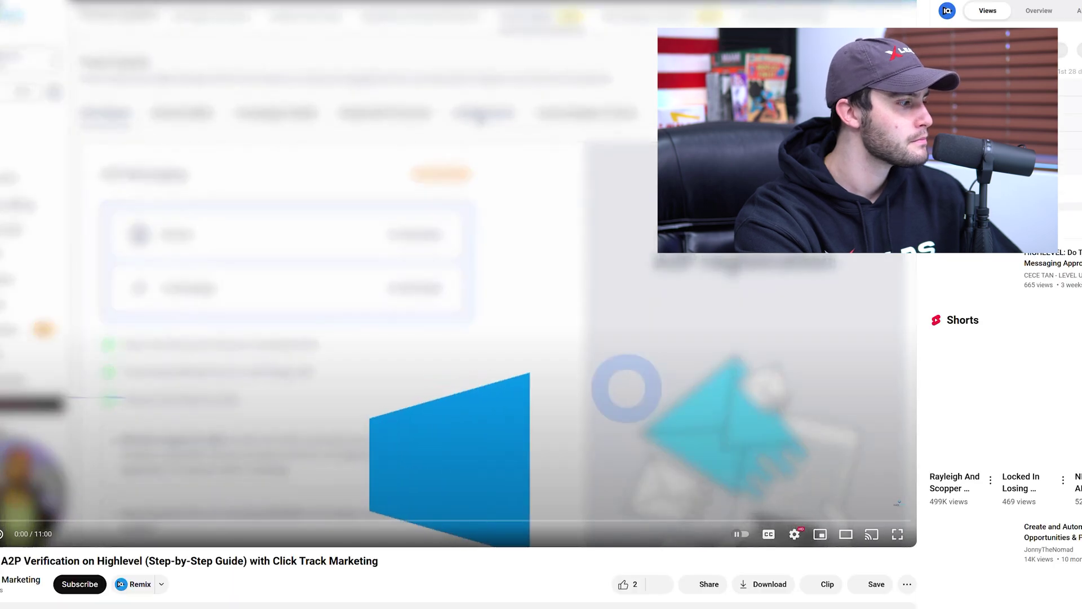
pyautogui.click(52, 519)
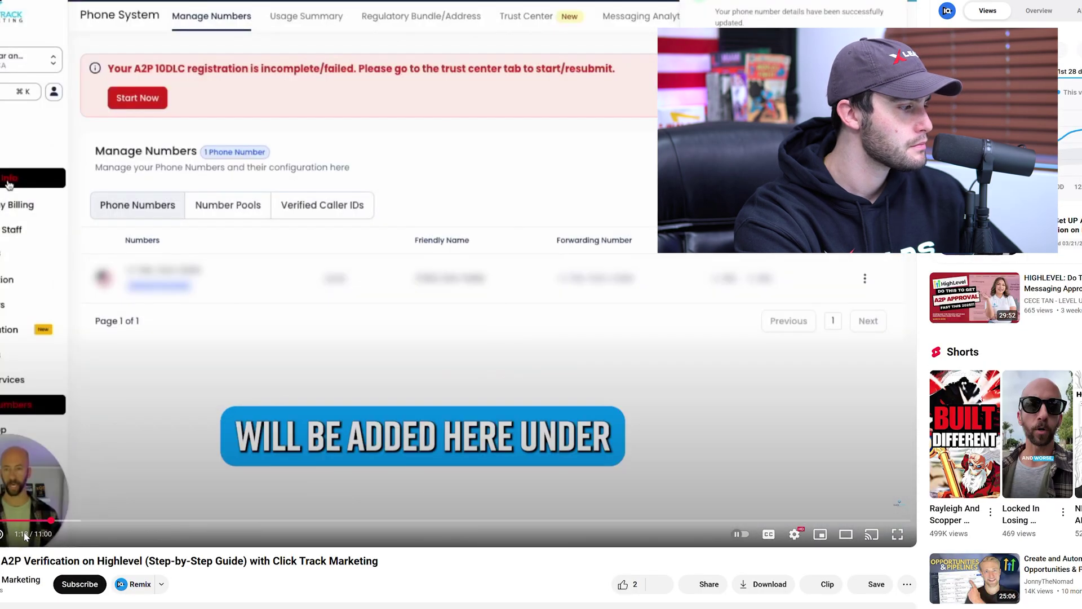
pyautogui.click(196, 519)
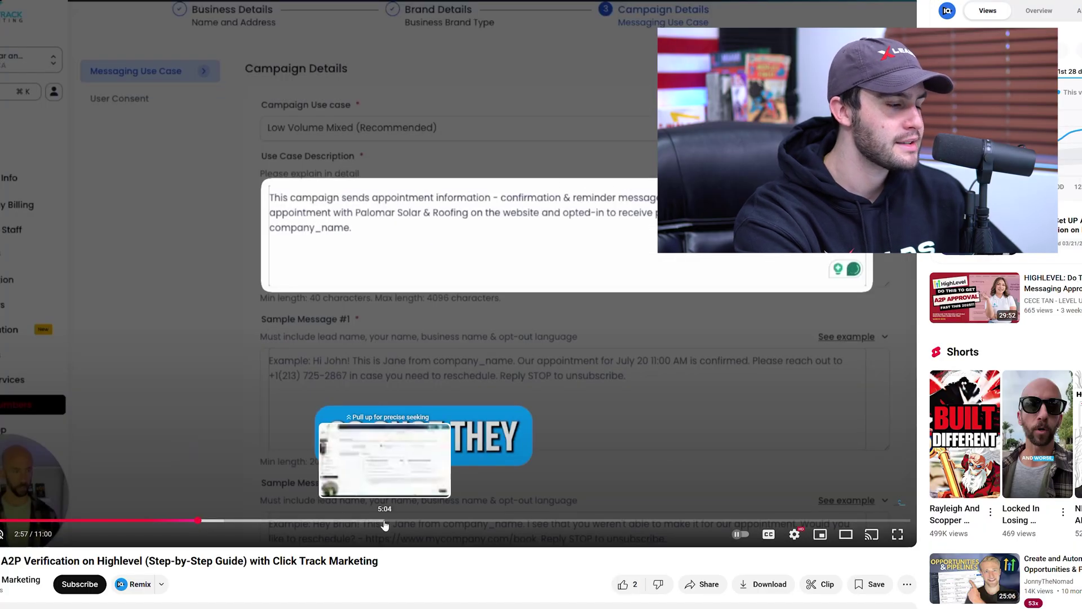
pyautogui.click(381, 520)
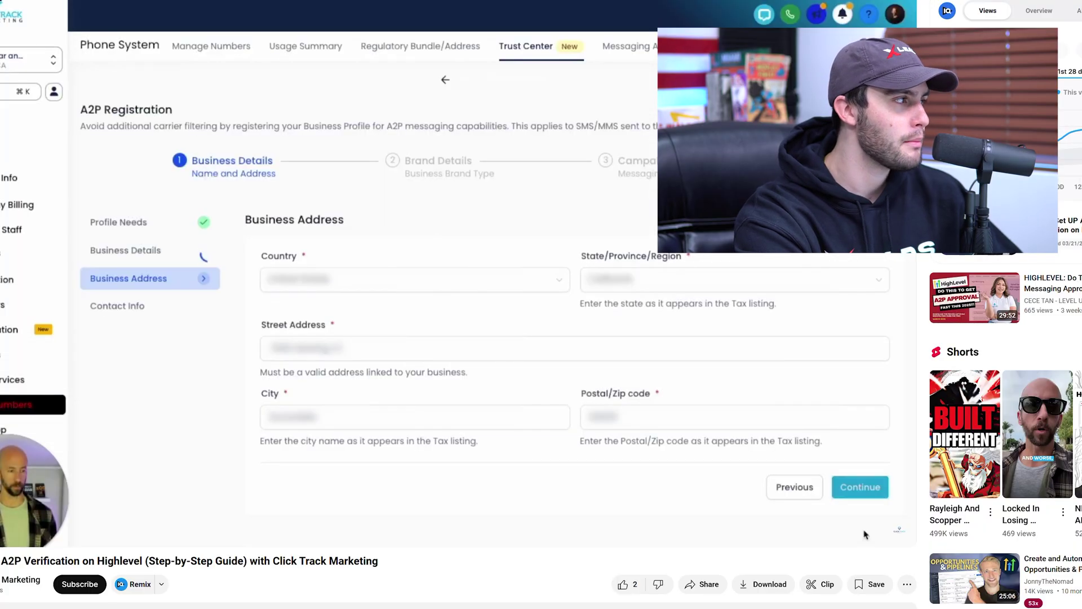
pyautogui.click(230, 219)
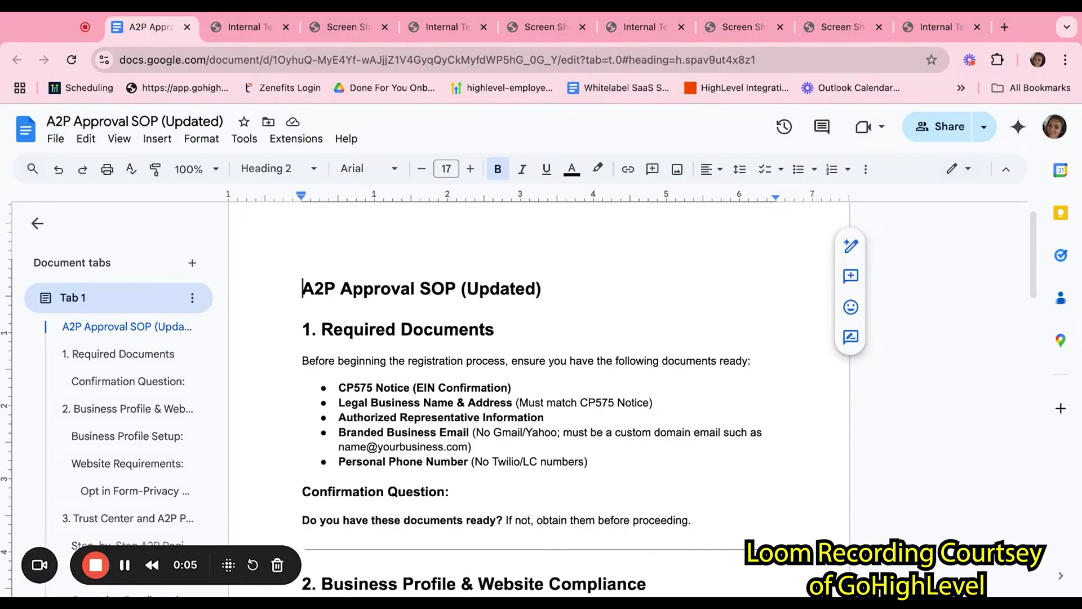
pyautogui.scroll(-1, 541, 394)
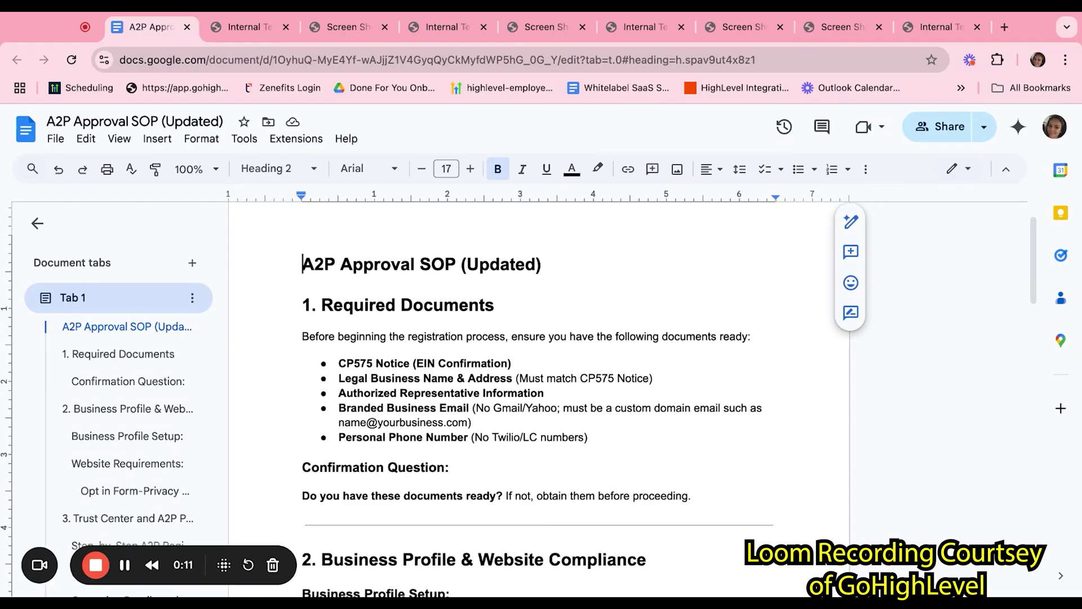
pyautogui.click(337, 363)
pyautogui.hotkey('ctrl', 'shift', 'Right')
pyautogui.hotkey('ctrl', 'shift', 'Right')
pyautogui.hotkey('ctrl', 'shift', 'Right')
pyautogui.hotkey('ctrl', 'shift', 'Right')
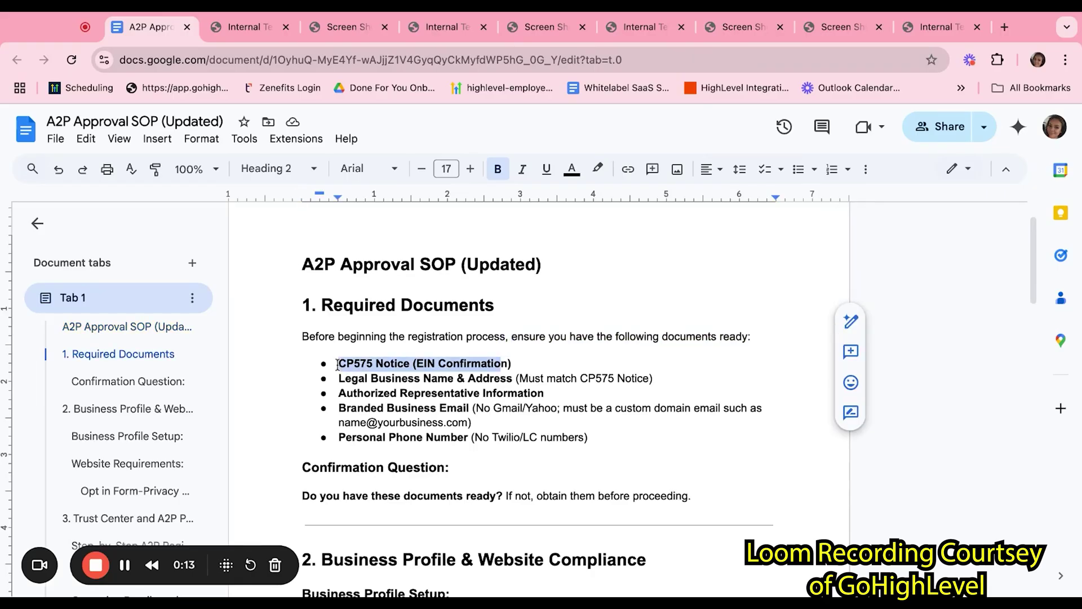
pyautogui.hotkey('ctrl', 'shift', 'Right')
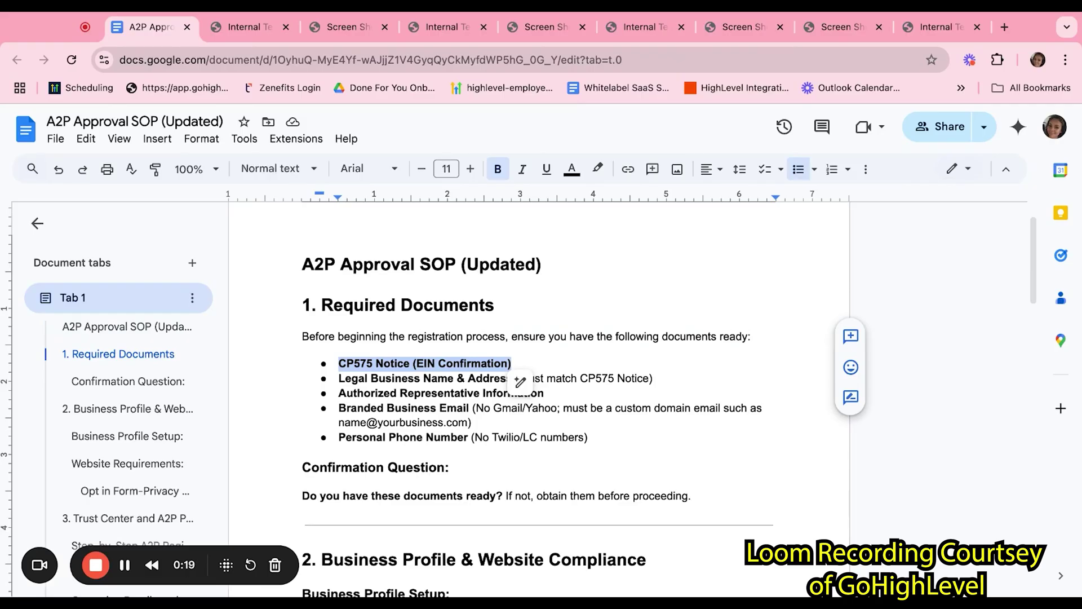
pyautogui.click(340, 28)
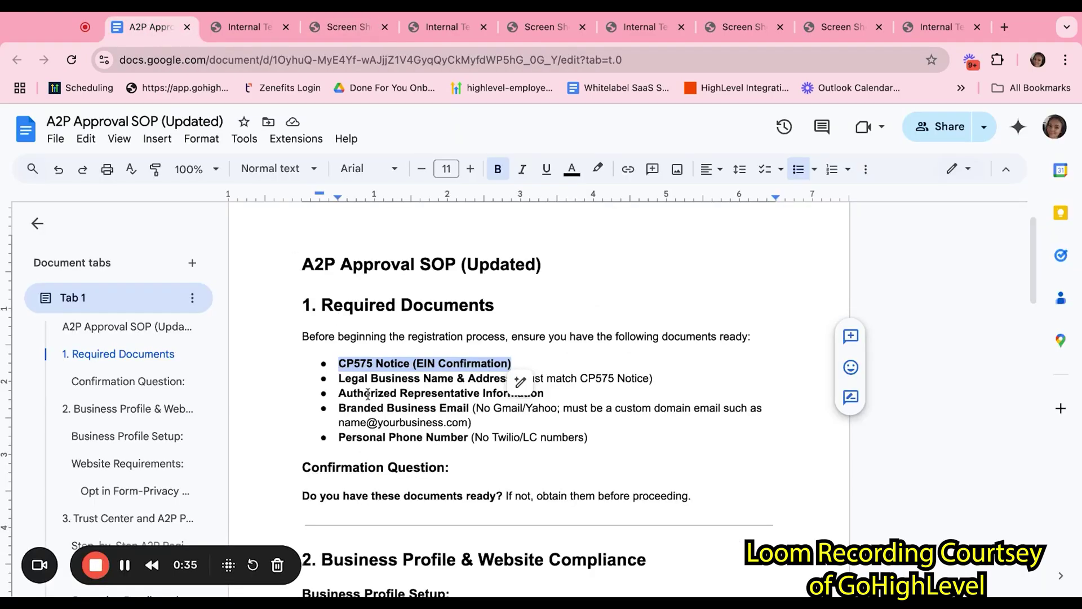
pyautogui.click(343, 382)
pyautogui.hotkey('ctrl', 'shift', 'Right')
pyautogui.hotkey('ctrl', 'shift', 'Right')
pyautogui.hotkey('ctrl', 'shift', 'Right')
pyautogui.hotkey('ctrl', 'shift', 'Right')
pyautogui.hotkey('ctrl', 'shift', 'Right')
pyautogui.hotkey('ctrl', 'shift', 'Right')
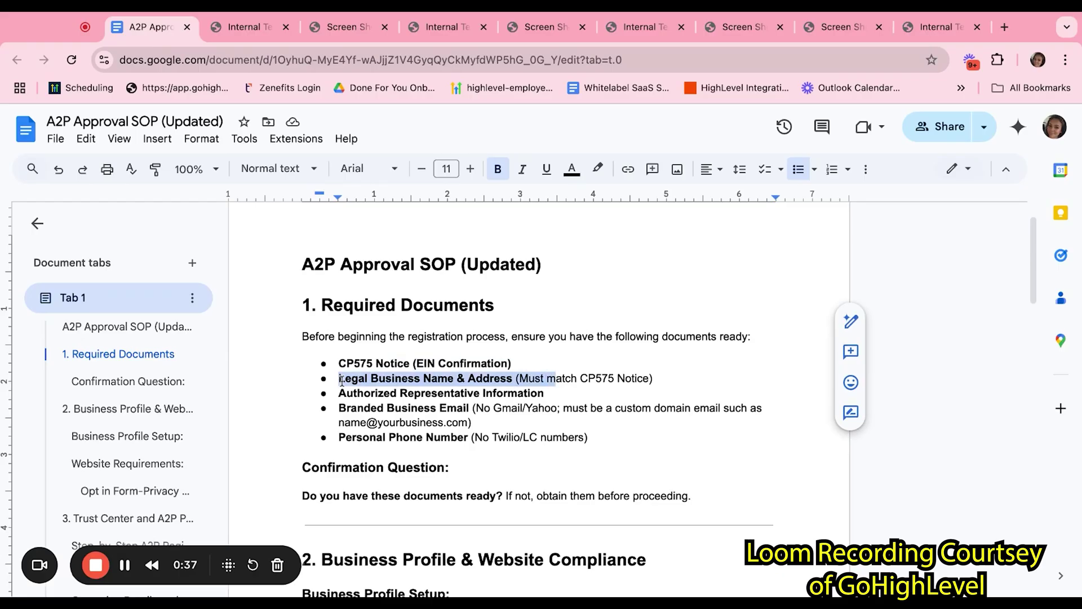
pyautogui.click(657, 379)
pyautogui.hotkey('ctrl', 'shift', 'Left')
pyautogui.hotkey('ctrl', 'shift', 'Left')
pyautogui.hotkey('ctrl', 'shift', 'Left')
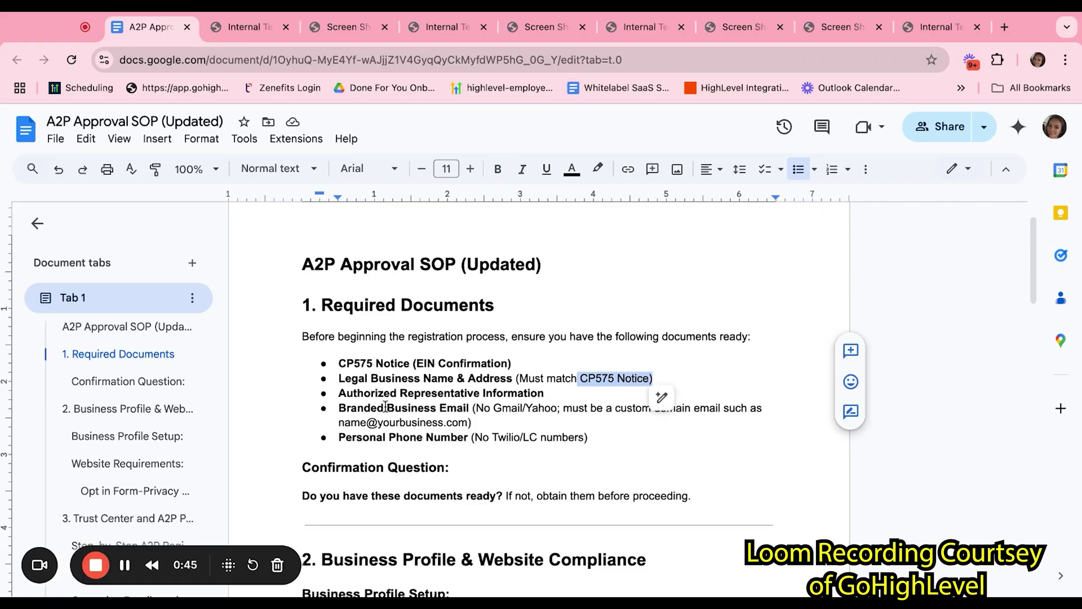
pyautogui.click(339, 393)
pyautogui.hotkey('ctrl', 'shift', 'Right')
pyautogui.hotkey('ctrl', 'shift', 'Right')
pyautogui.hotkey('ctrl', 'shift', 'Right')
pyautogui.hotkey('ctrl', 'shift', 'Right')
pyautogui.hotkey('ctrl', 'shift', 'Right')
pyautogui.hotkey('ctrl', 'shift', 'Right')
pyautogui.hotkey('ctrl', 'shift', 'Right')
pyautogui.hotkey('ctrl', 'shift', 'Right')
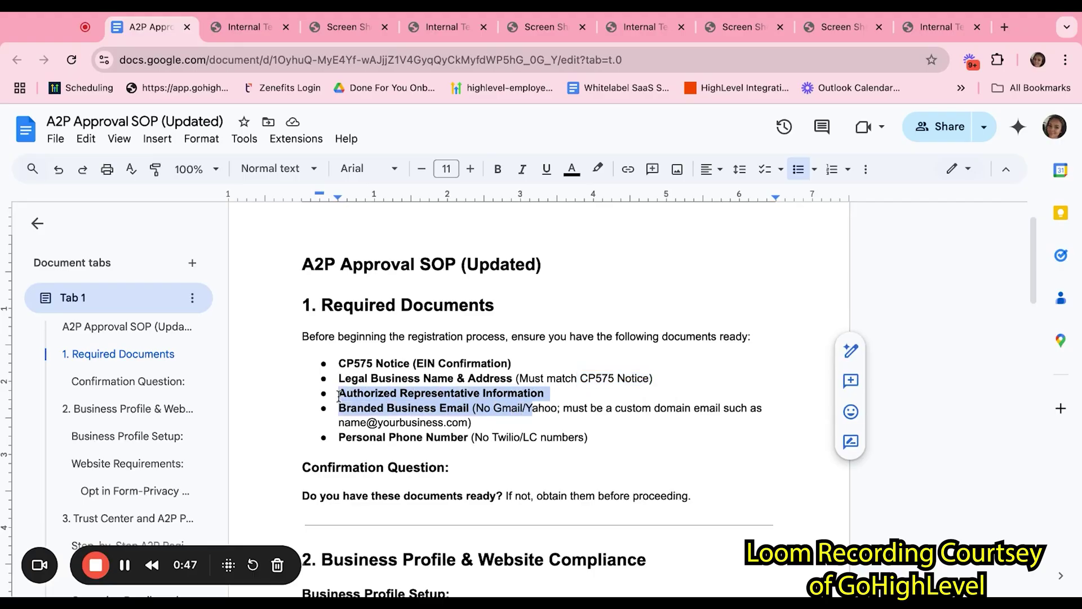
pyautogui.hotkey('ctrl', 'shift', 'Left')
pyautogui.hotkey('ctrl', 'shift', 'Left')
pyautogui.hotkey('ctrl', 'shift', 'Left')
pyautogui.hotkey('ctrl', 'shift', 'Left')
pyautogui.hotkey('ctrl', 'shift', 'Left')
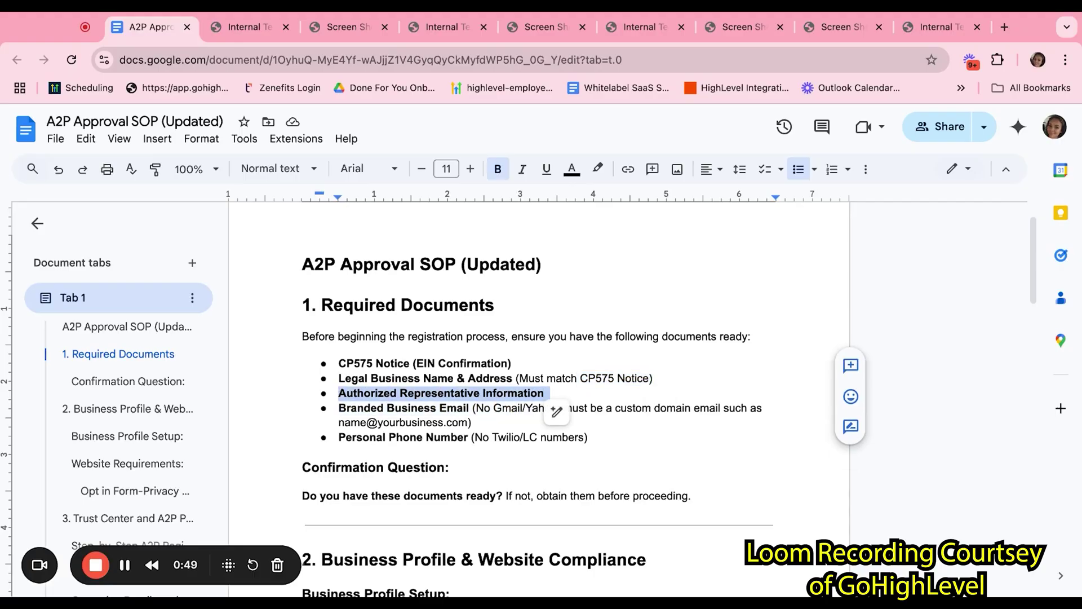
pyautogui.moveTo(337, 407); pyautogui.dragTo(647, 408)
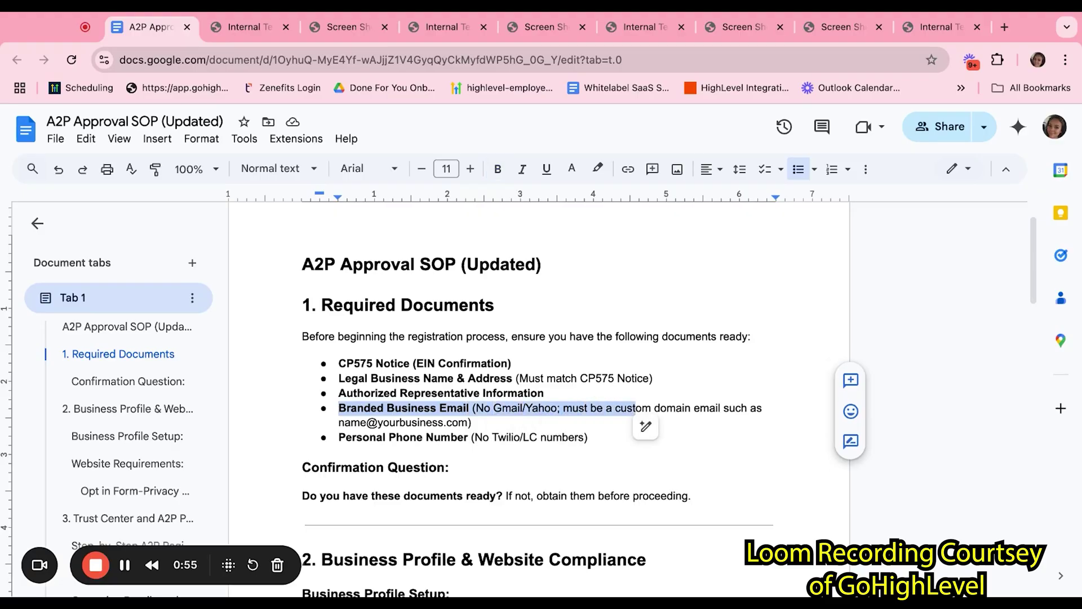
pyautogui.click(602, 417)
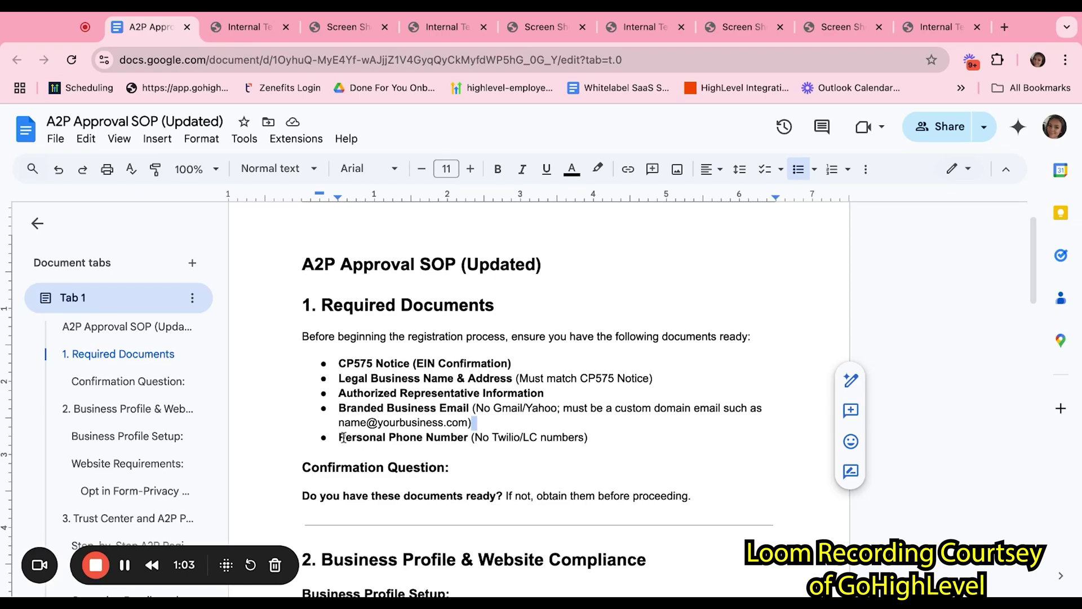
pyautogui.moveTo(341, 439); pyautogui.dragTo(588, 439)
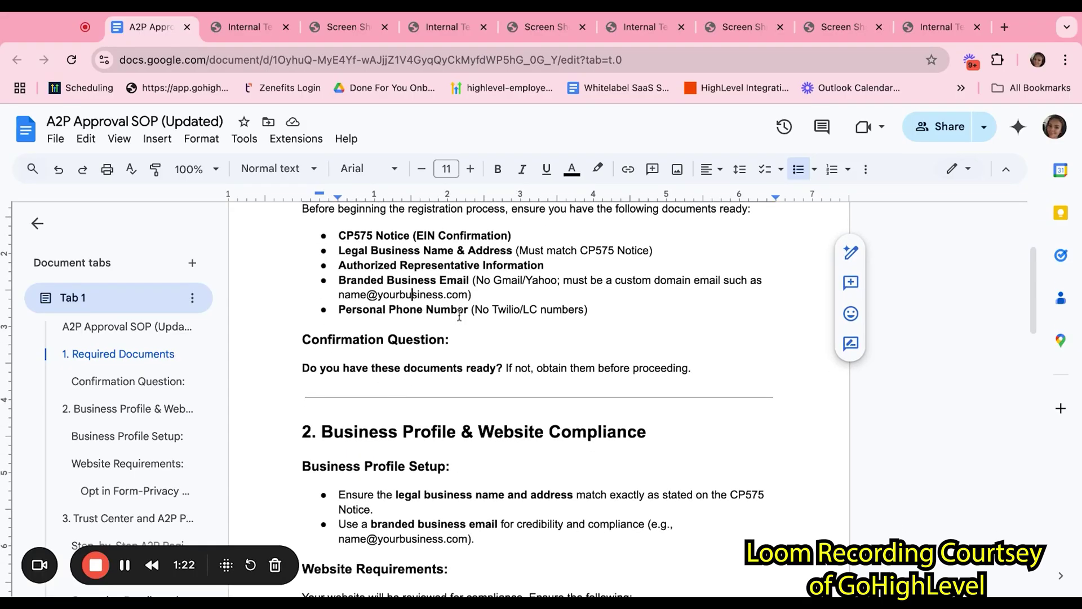
# - Highlight the SOP's documents-ready question, the Business Profile & Website Compliance heading and the Business Profile Setup heading
pyautogui.moveTo(396, 365); pyautogui.dragTo(693, 371)
pyautogui.click(480, 457)
pyautogui.scroll(-3, 480, 456)
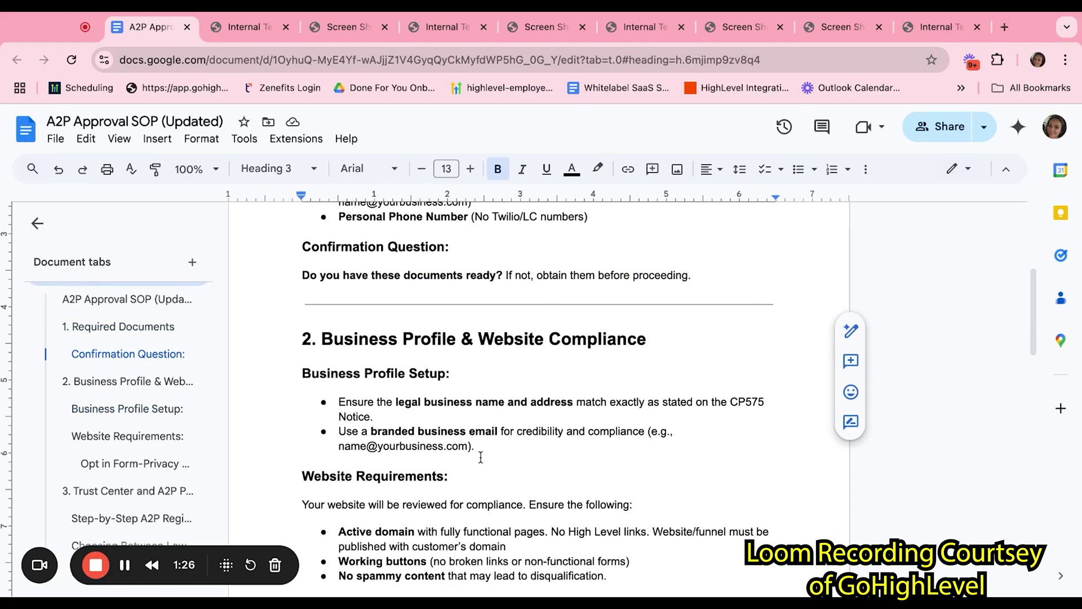
pyautogui.tripleClick(321, 341)
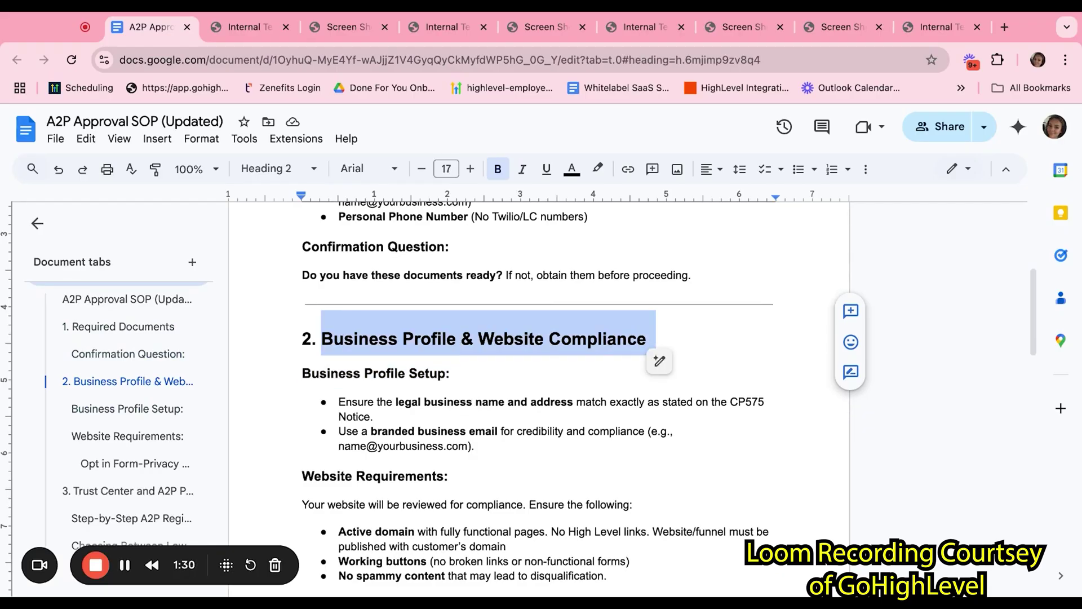
pyautogui.click(430, 403)
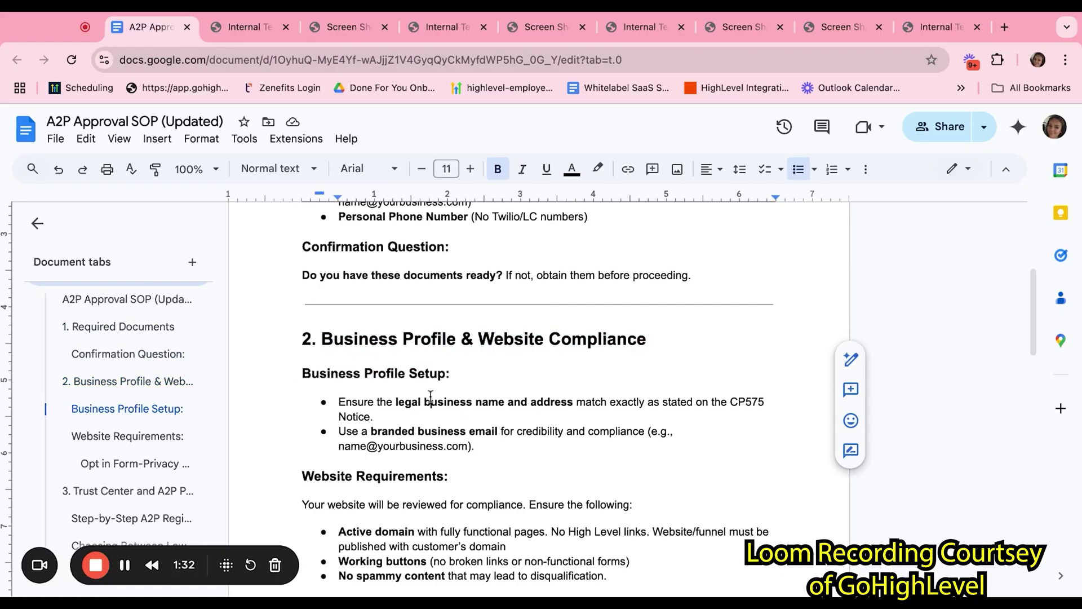
pyautogui.scroll(-1, 431, 398)
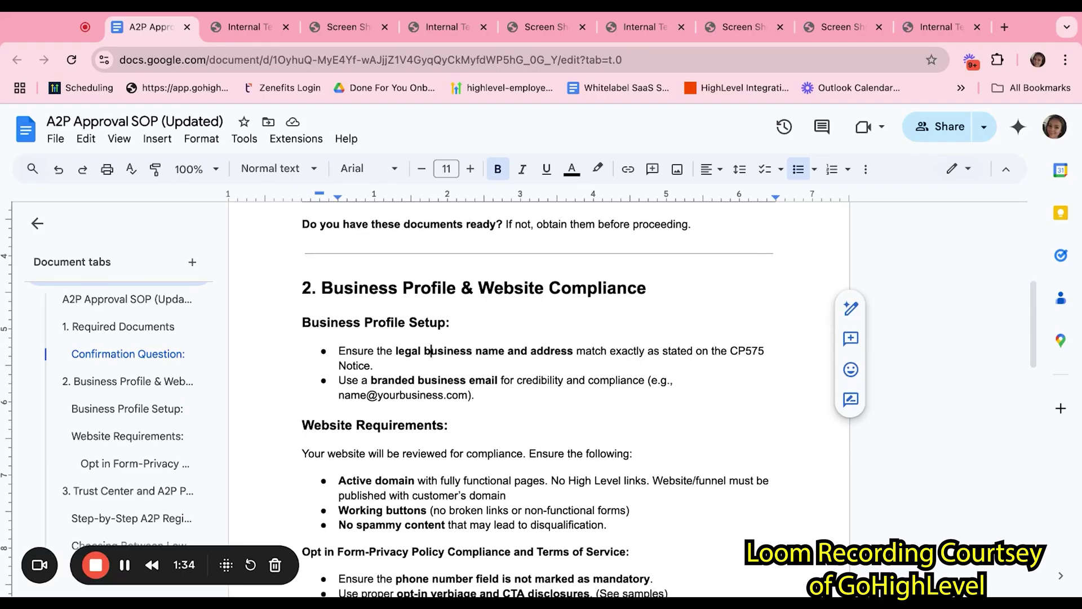
pyautogui.moveTo(302, 329); pyautogui.dragTo(456, 336)
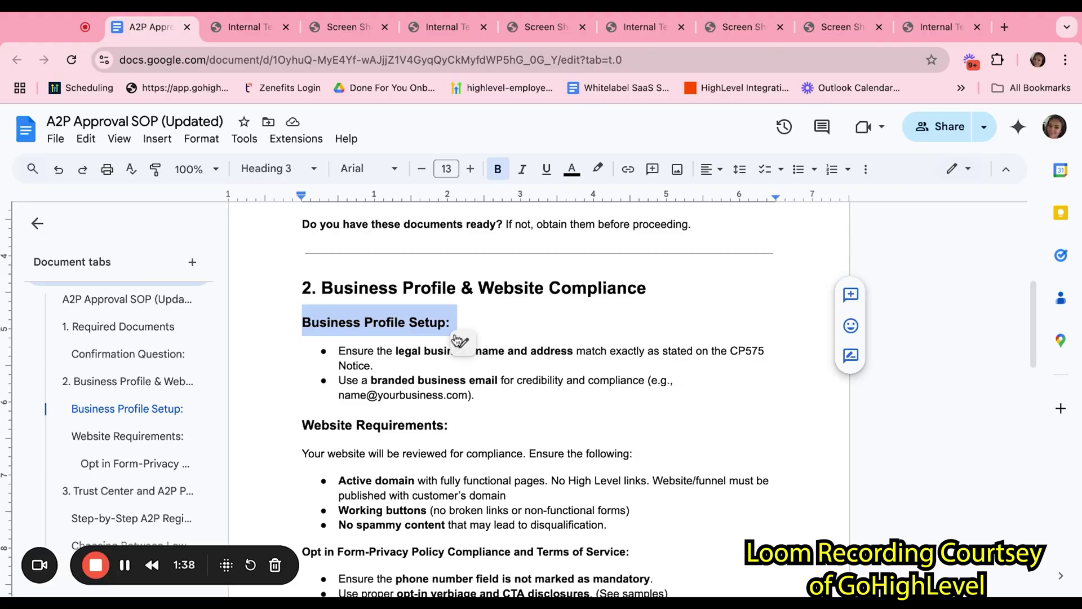
# - Glance at GoHighLevel's Business Profile Settings, then highlight the SOP's legal name and address bullet
pyautogui.click(237, 29)
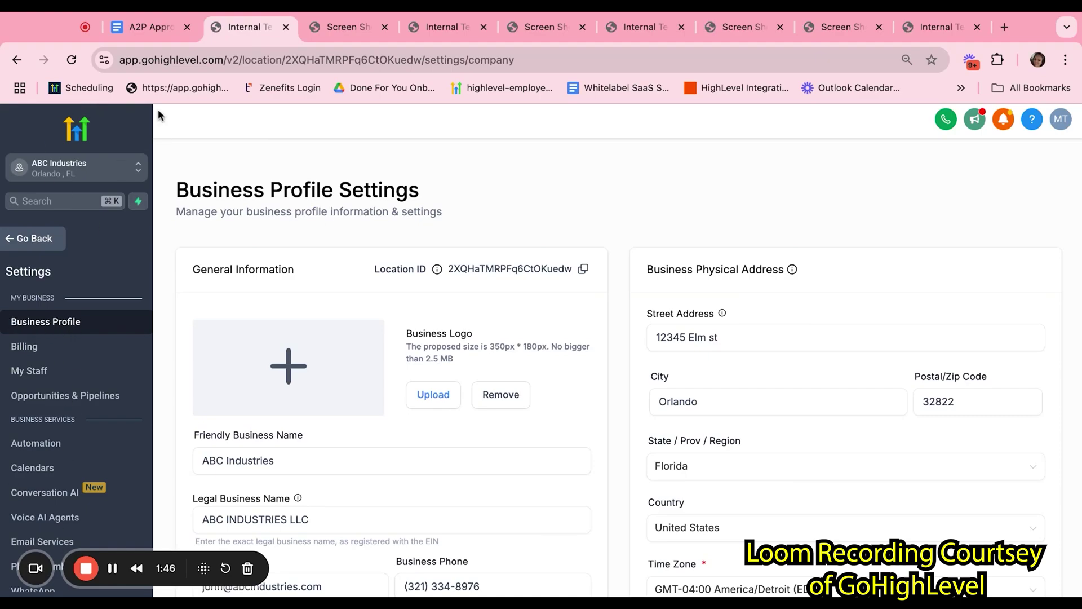
pyautogui.click(141, 30)
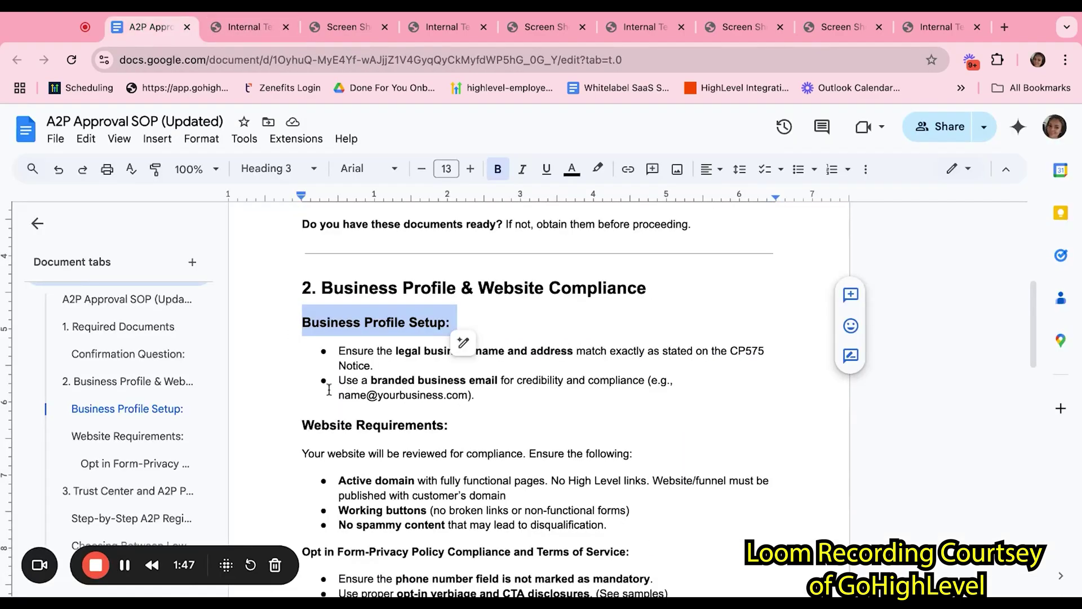
pyautogui.tripleClick(394, 372)
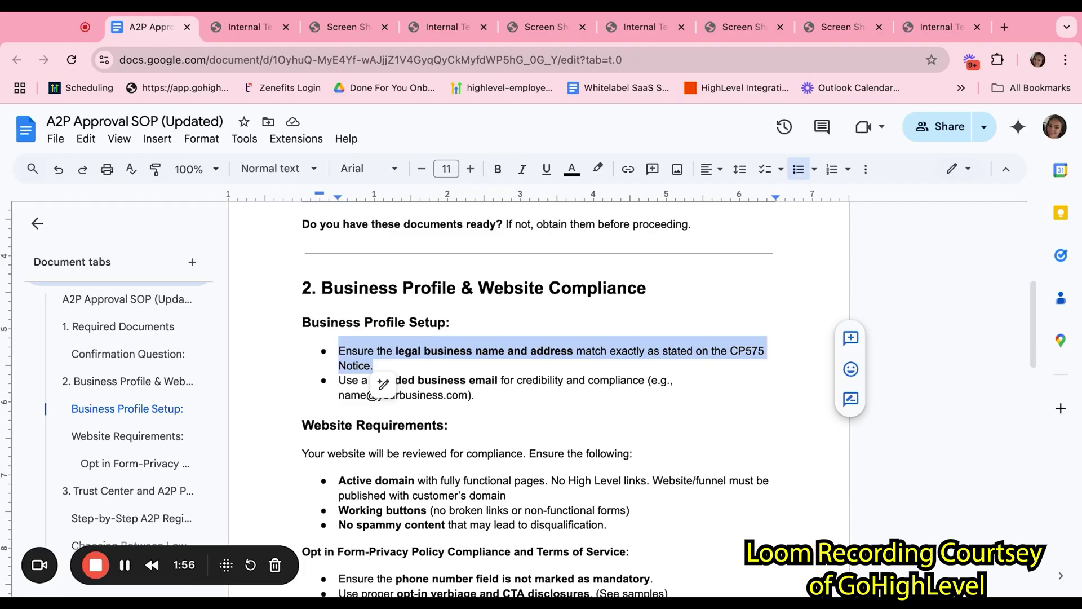
# - In the Business Profile, highlight the legal business name, the business email's domain and the business phone number
pyautogui.click(246, 28)
pyautogui.scroll(-3, 410, 410)
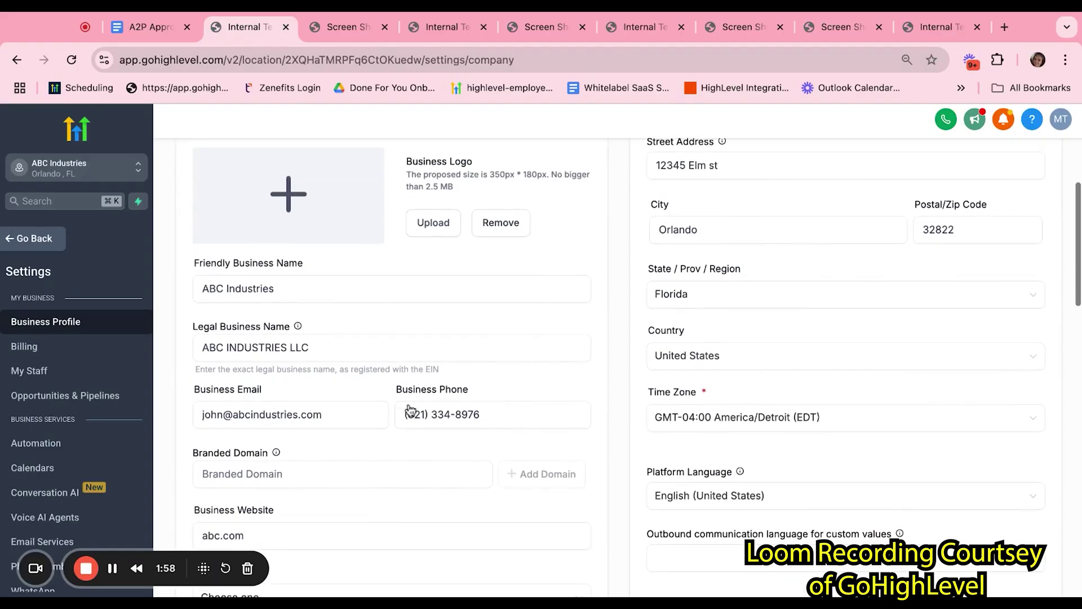
pyautogui.moveTo(186, 320); pyautogui.dragTo(324, 347)
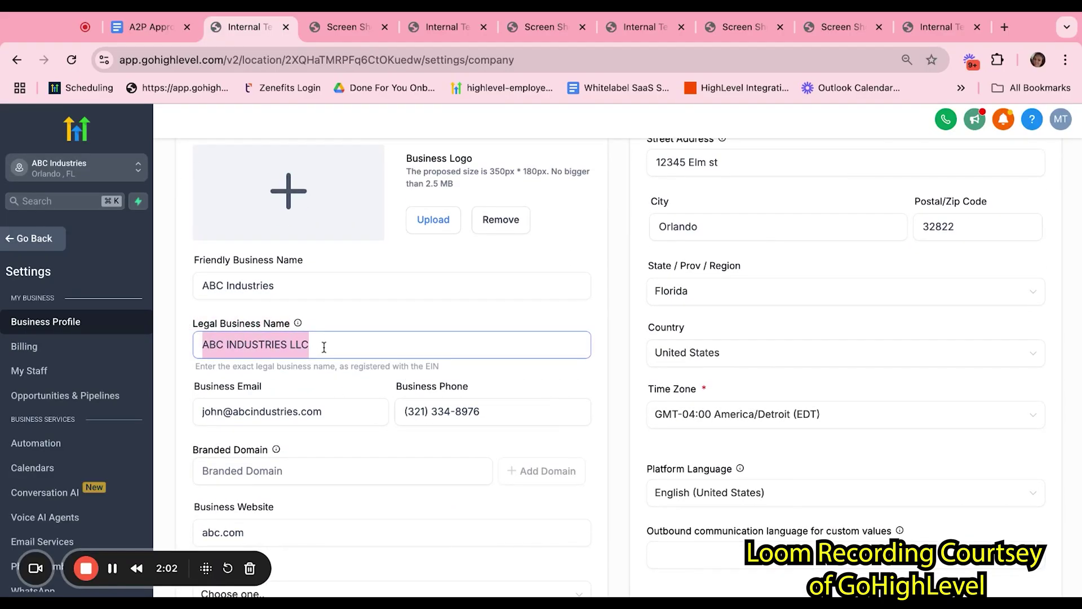
pyautogui.tripleClick(272, 386)
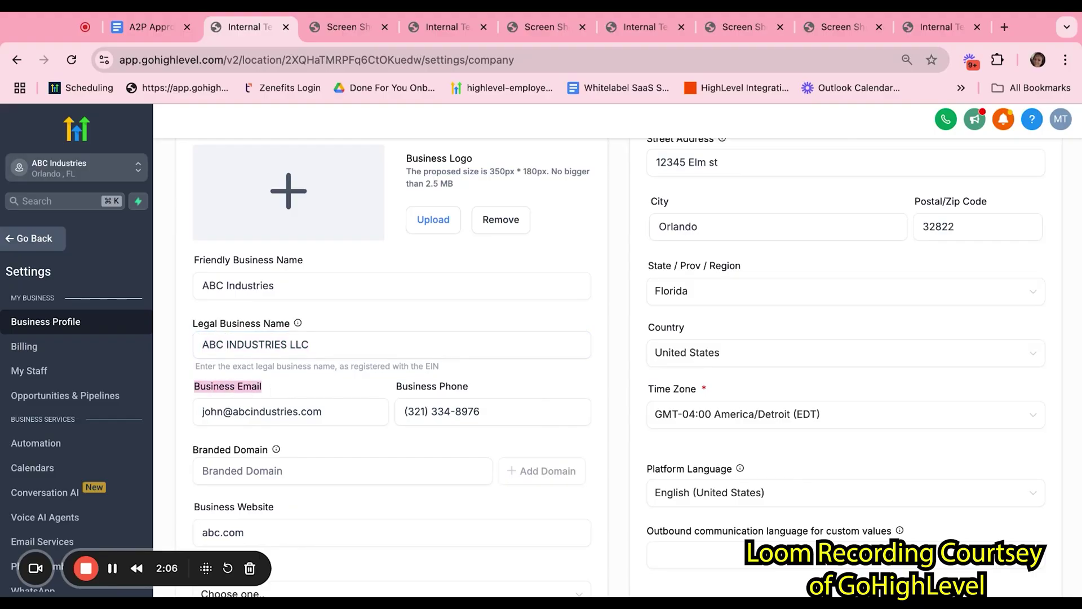
pyautogui.click(327, 414)
pyautogui.hotkey('shift', 'Left')
pyautogui.hotkey('shift', 'Left')
pyautogui.hotkey('shift', 'Left')
pyautogui.hotkey('shift', 'Left')
pyautogui.hotkey('shift', 'Left')
pyautogui.hotkey('shift', 'Left')
pyautogui.hotkey('shift', 'Left')
pyautogui.hotkey('shift', 'Left')
pyautogui.hotkey('shift', 'Left')
pyautogui.hotkey('shift', 'Left')
pyautogui.hotkey('shift', 'Left')
pyautogui.hotkey('shift', 'Left')
pyautogui.hotkey('shift', 'Left')
pyautogui.hotkey('shift', 'Left')
pyautogui.hotkey('shift', 'Left')
pyautogui.hotkey('shift', 'Left')
pyautogui.hotkey('shift', 'Left')
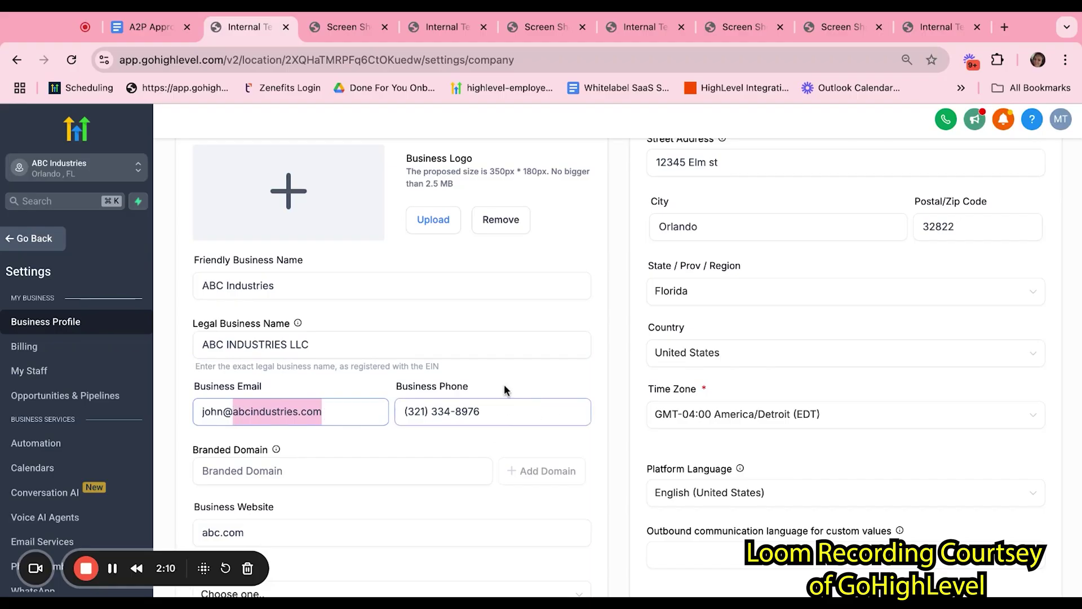
pyautogui.tripleClick(474, 386)
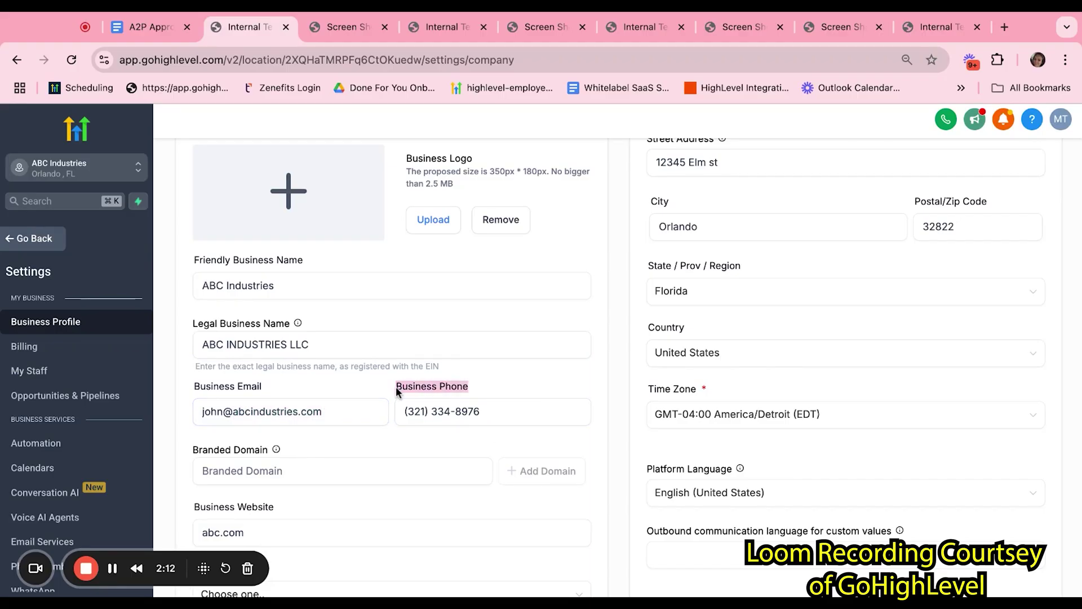
pyautogui.tripleClick(492, 412)
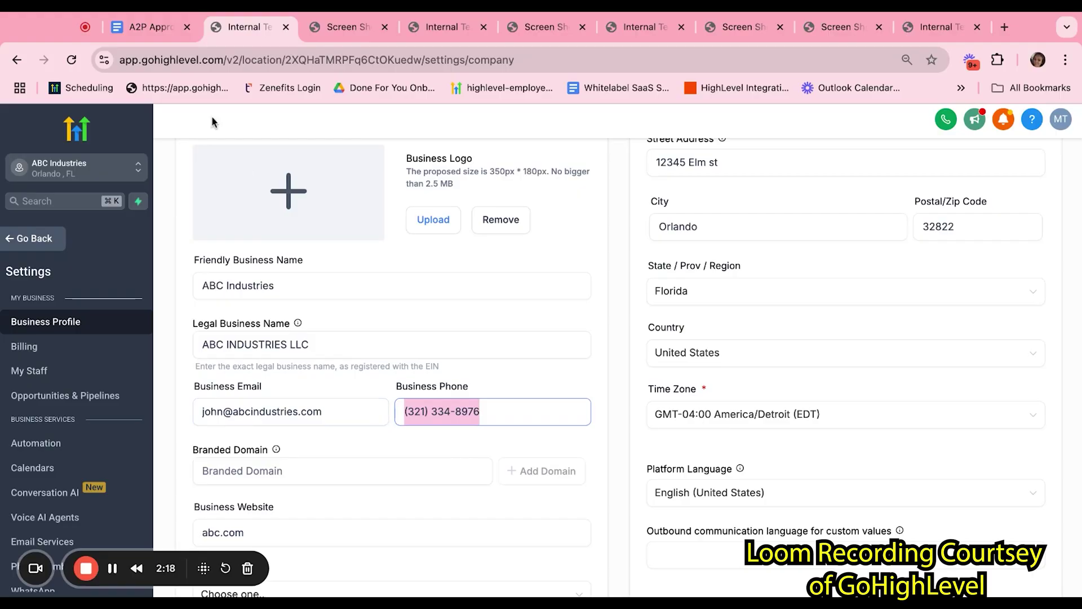
# - Back in the SOP, highlight the branded business email bullet
pyautogui.click(141, 26)
pyautogui.click(468, 363)
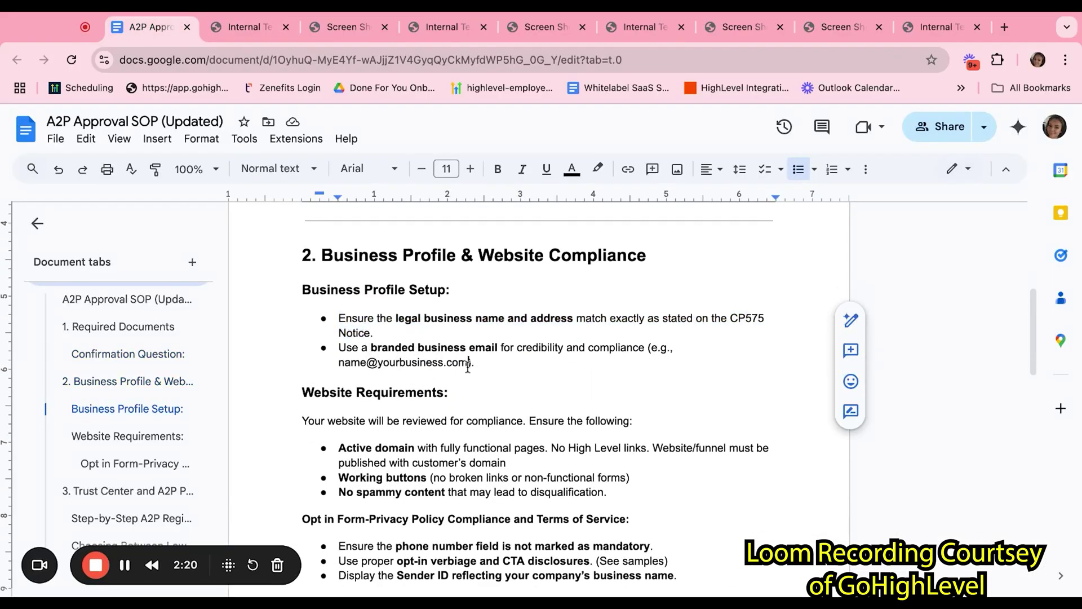
pyautogui.tripleClick(475, 364)
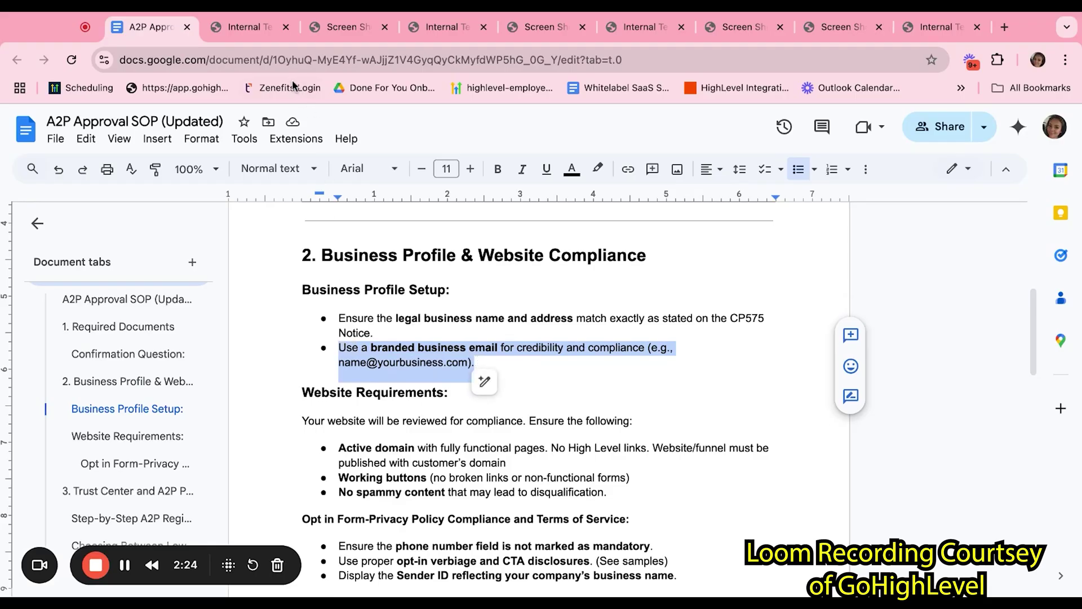
# - Highlight the Authorized Representative's first name, email domain and phone number, then the Business Information heading
pyautogui.click(239, 30)
pyautogui.scroll(-7, 637, 405)
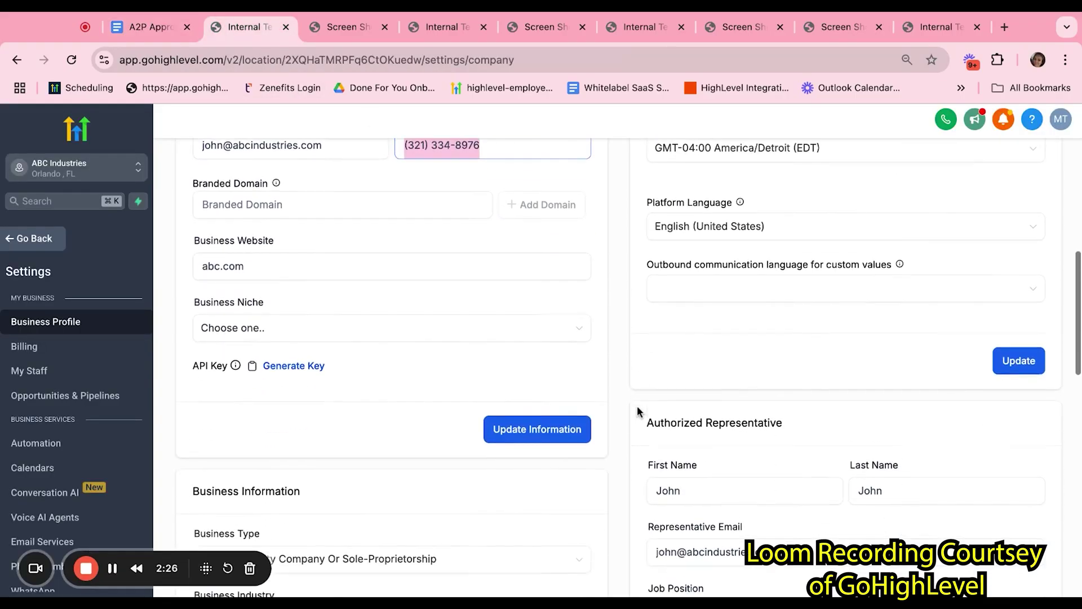
pyautogui.tripleClick(787, 307)
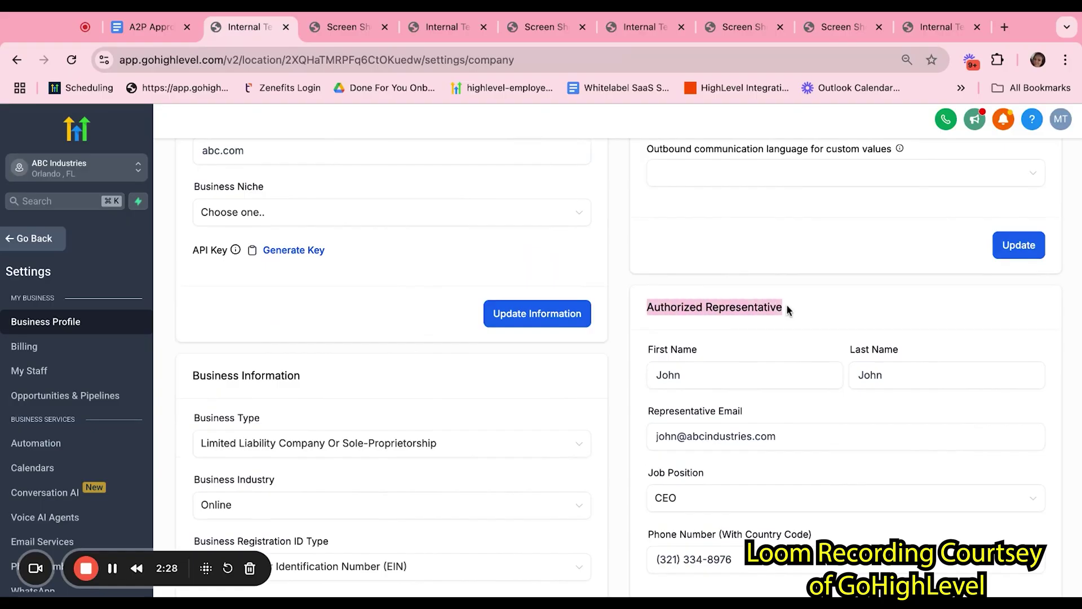
pyautogui.click(692, 370)
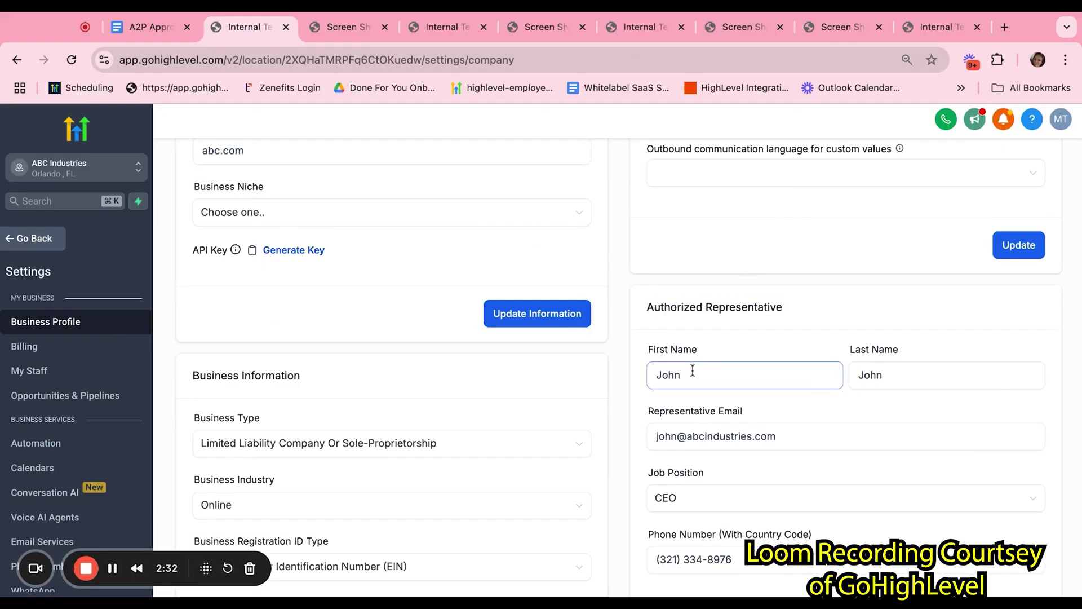
pyautogui.scroll(-2, 732, 350)
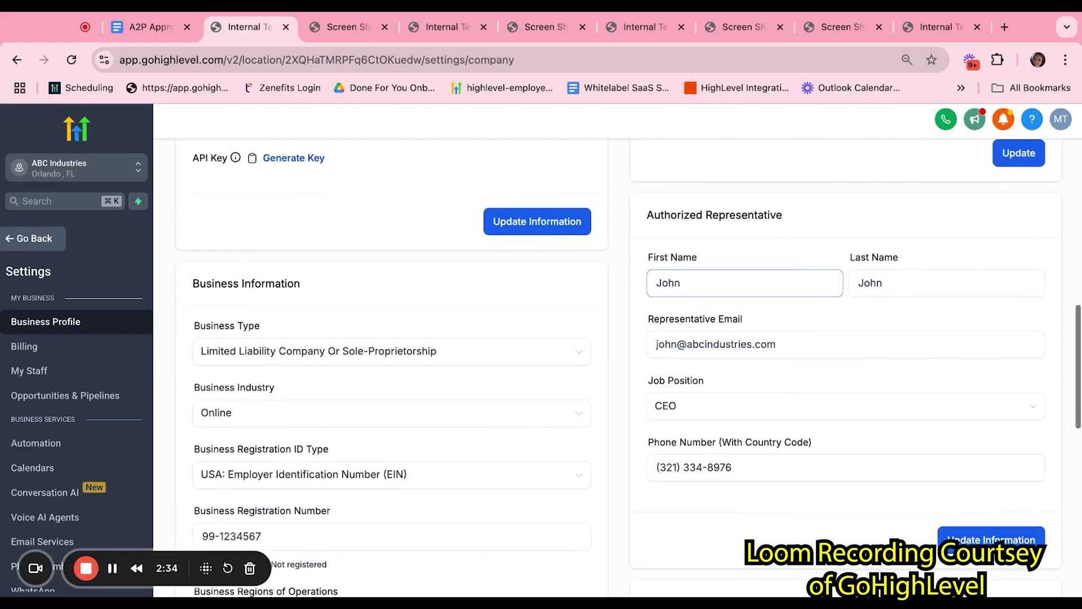
pyautogui.click(756, 355)
pyautogui.moveTo(686, 345); pyautogui.dragTo(777, 349)
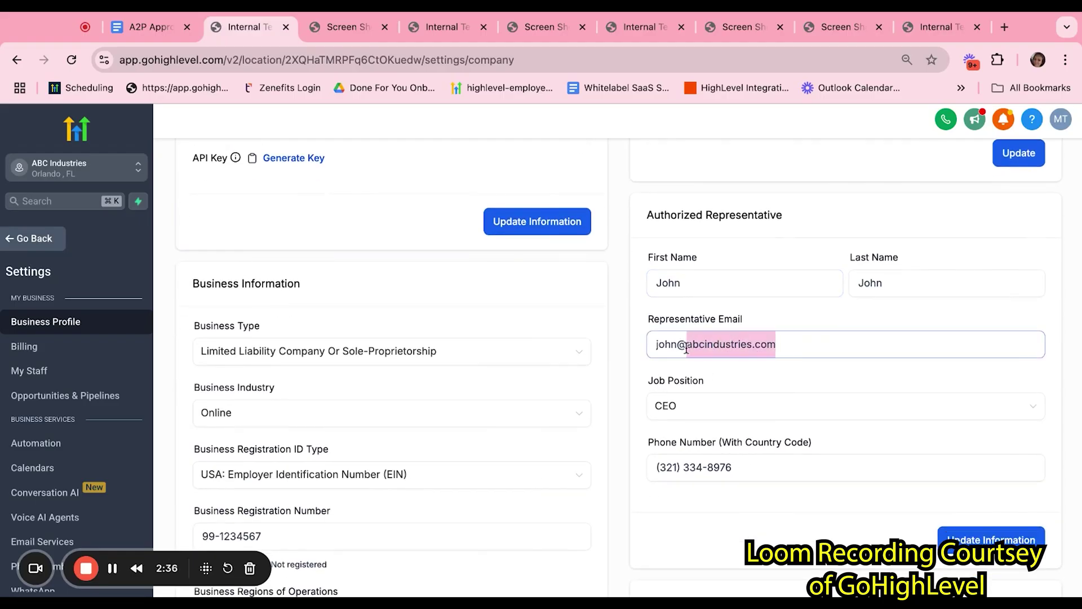
pyautogui.click(747, 472)
pyautogui.tripleClick(747, 472)
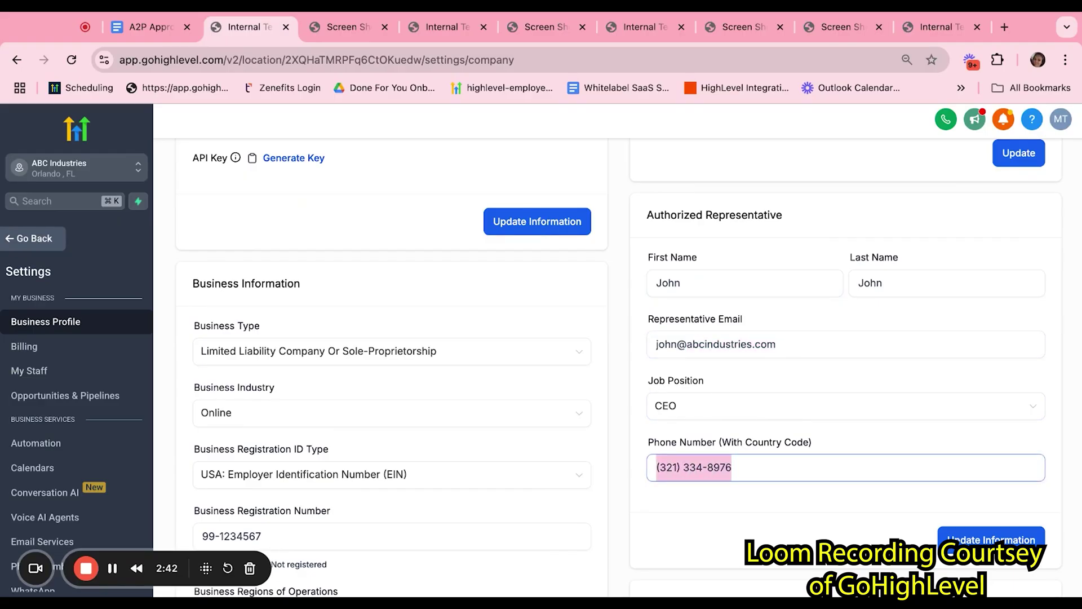
pyautogui.scroll(-1, 425, 427)
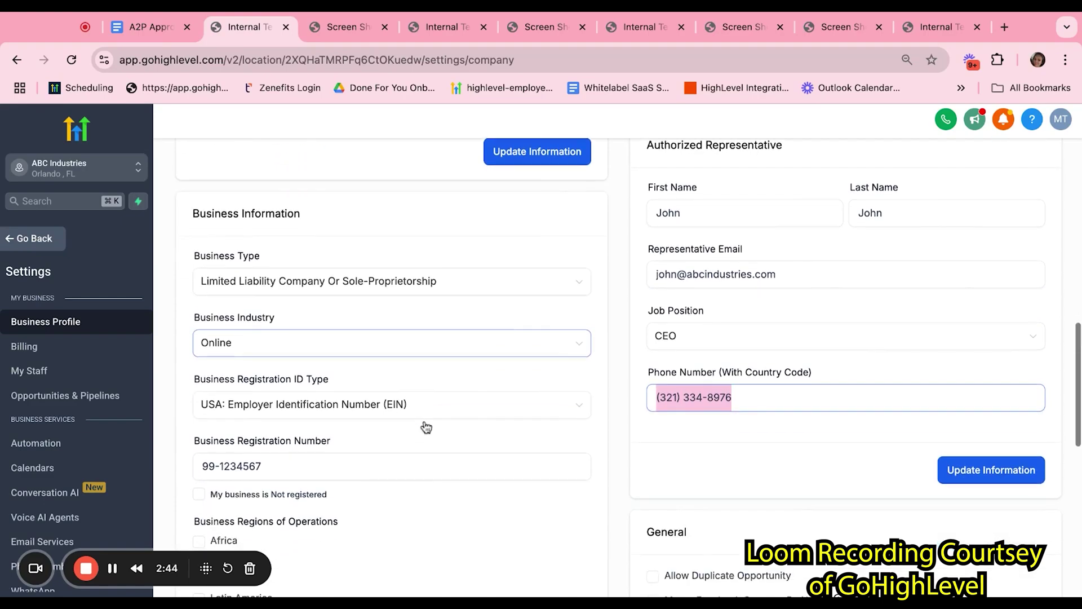
pyautogui.tripleClick(315, 218)
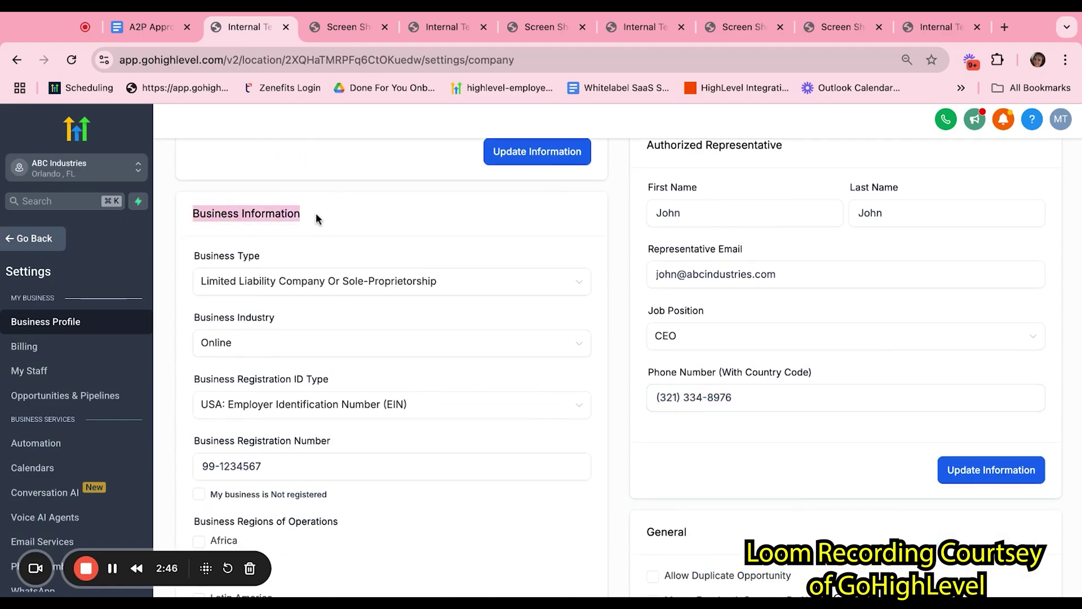
# - Keep Business Type as Limited Liability Company and highlight the Business Industry label
pyautogui.tripleClick(263, 255)
pyautogui.click(270, 292)
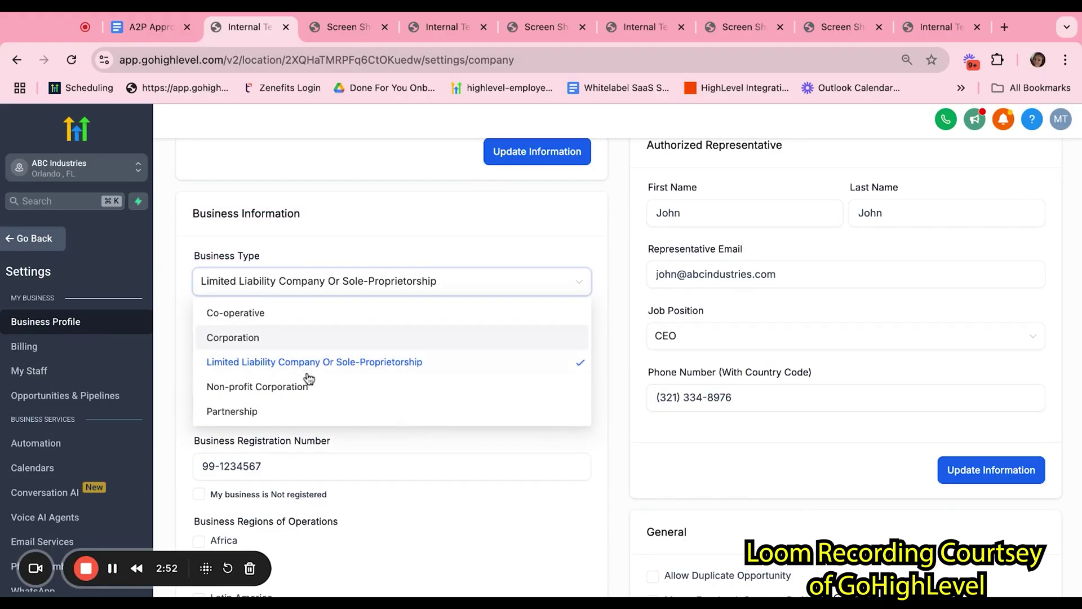
pyautogui.click(276, 246)
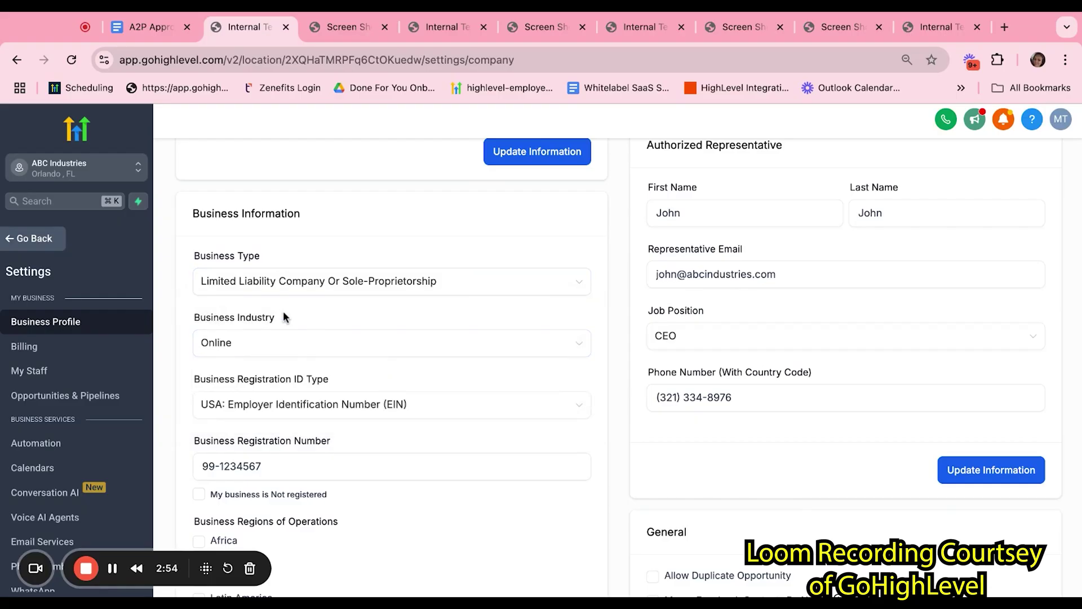
pyautogui.tripleClick(195, 320)
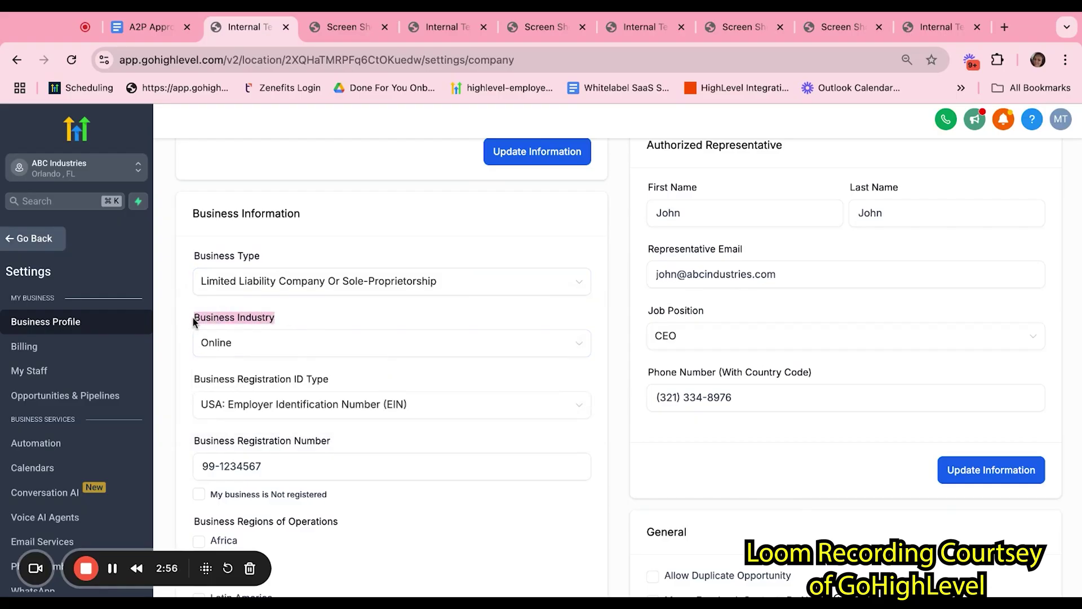
# - Highlight the Registration ID Type and Registration Number labels and EIN value, then return to the SOP
pyautogui.scroll(-2, 284, 316)
pyautogui.moveTo(214, 311); pyautogui.dragTo(336, 316)
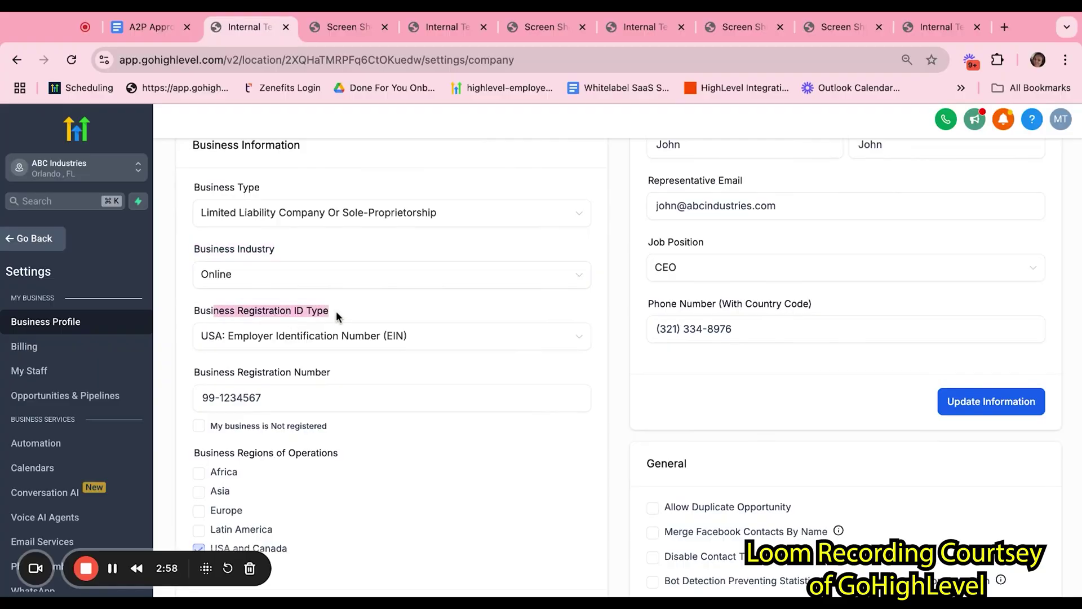
pyautogui.hotkey('shift', 'Left')
pyautogui.hotkey('shift', 'Left')
pyautogui.hotkey('shift', 'Left')
pyautogui.hotkey('shift', 'Left')
pyautogui.scroll(-2, 419, 352)
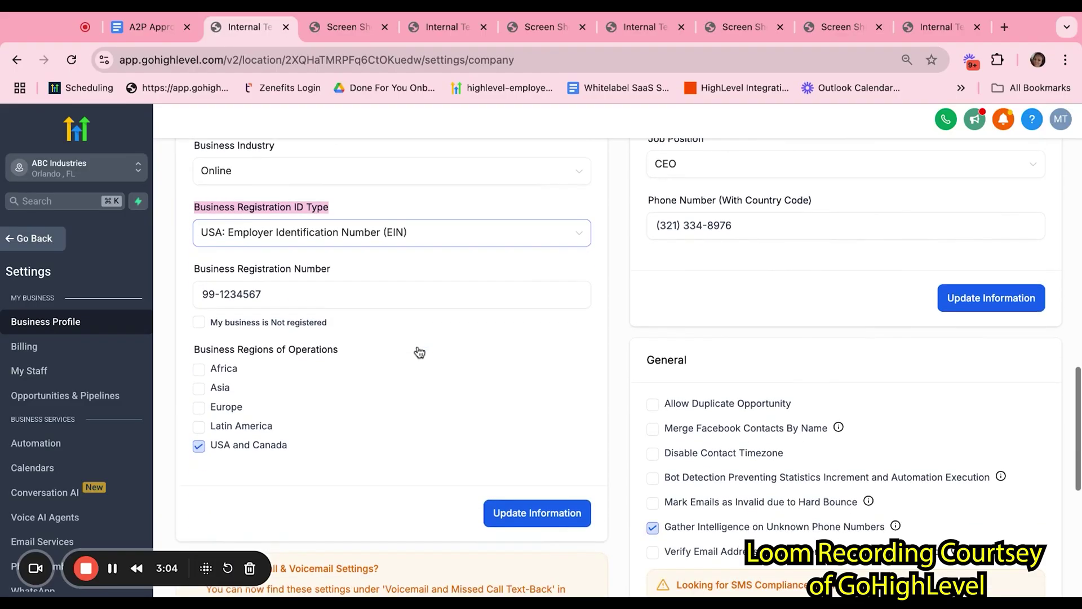
pyautogui.click(335, 269)
pyautogui.hotkey('shift', 'Left')
pyautogui.hotkey('shift', 'Left')
pyautogui.hotkey('shift', 'Left')
pyautogui.hotkey('shift', 'Left')
pyautogui.hotkey('shift', 'Left')
pyautogui.hotkey('shift', 'Left')
pyautogui.hotkey('shift', 'Left')
pyautogui.hotkey('shift', 'Left')
pyautogui.hotkey('shift', 'Left')
pyautogui.hotkey('shift', 'Left')
pyautogui.hotkey('shift', 'Left')
pyautogui.hotkey('shift', 'Left')
pyautogui.hotkey('shift', 'Left')
pyautogui.hotkey('shift', 'Left')
pyautogui.hotkey('shift', 'Left')
pyautogui.hotkey('shift', 'Left')
pyautogui.hotkey('shift', 'Left')
pyautogui.hotkey('shift', 'Left')
pyautogui.hotkey('shift', 'Left')
pyautogui.hotkey('shift', 'Left')
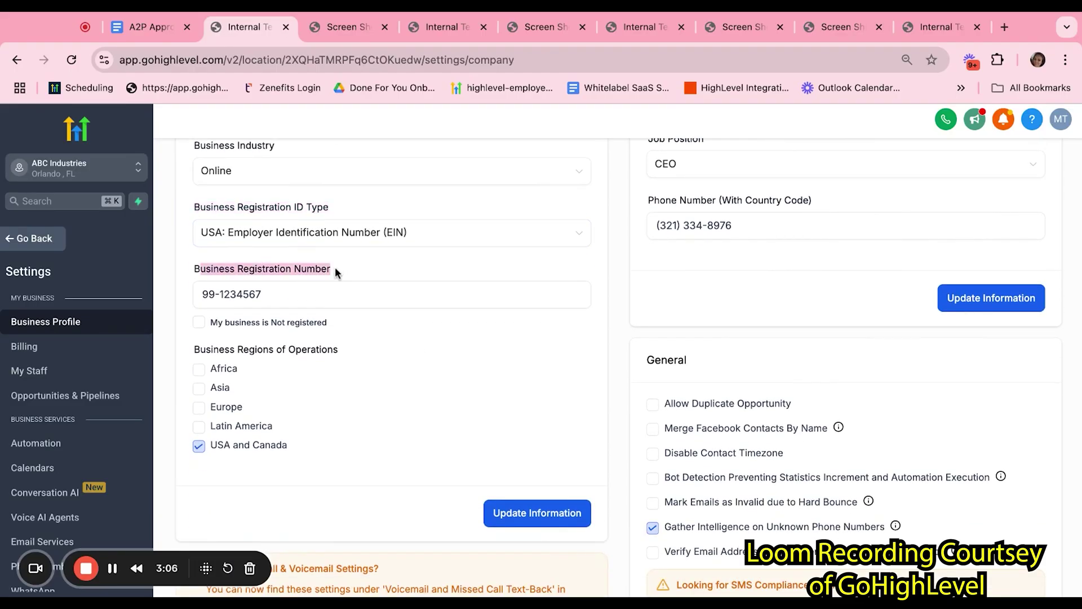
pyautogui.click(272, 294)
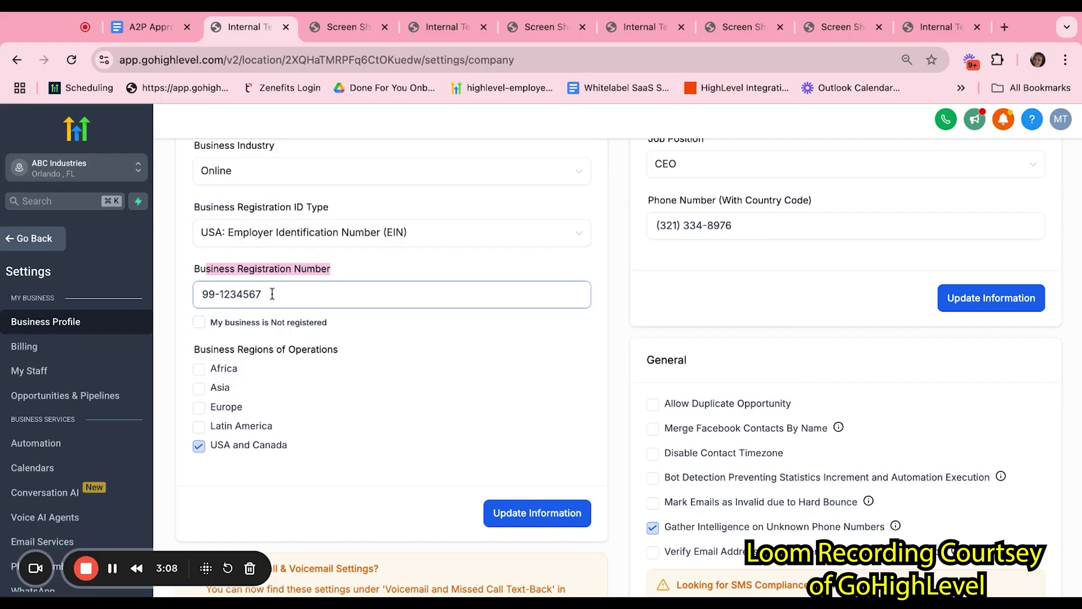
pyautogui.click(142, 29)
pyautogui.scroll(-1, 423, 365)
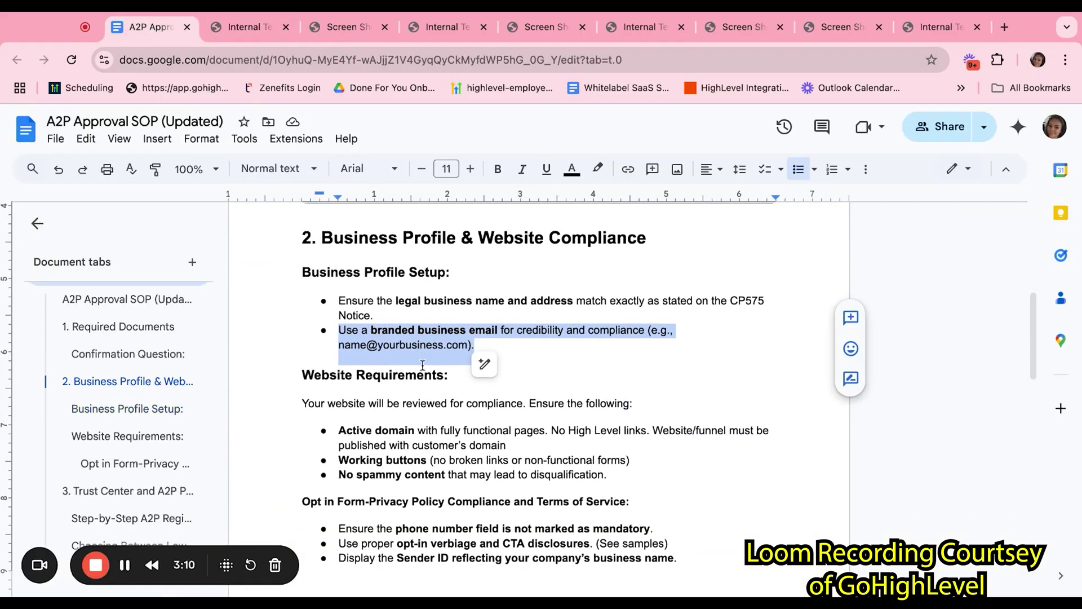
pyautogui.scroll(-1, 423, 365)
pyautogui.tripleClick(455, 299)
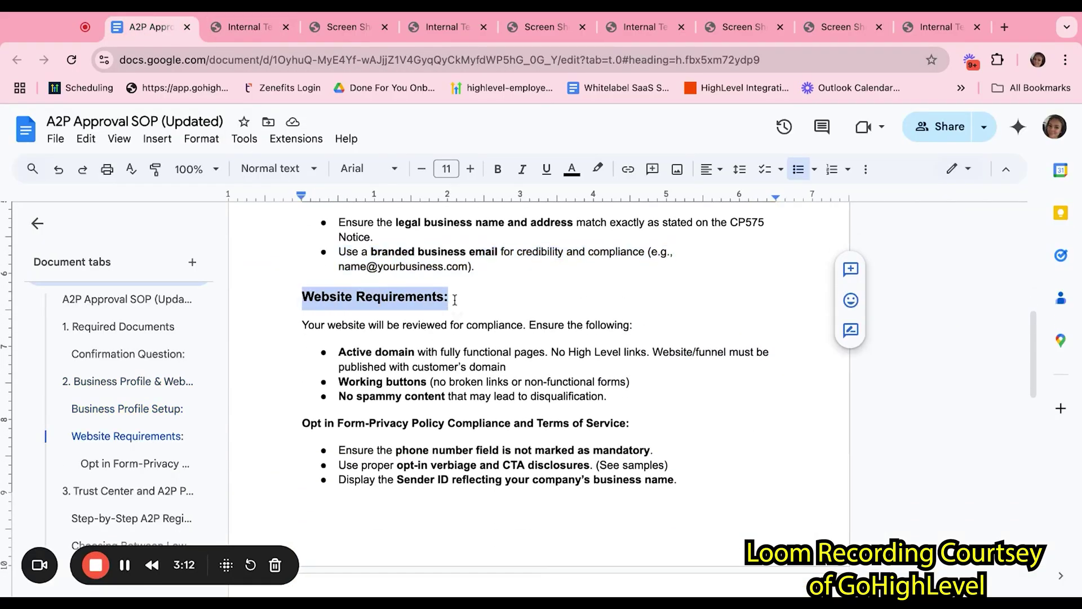
pyautogui.click(337, 352)
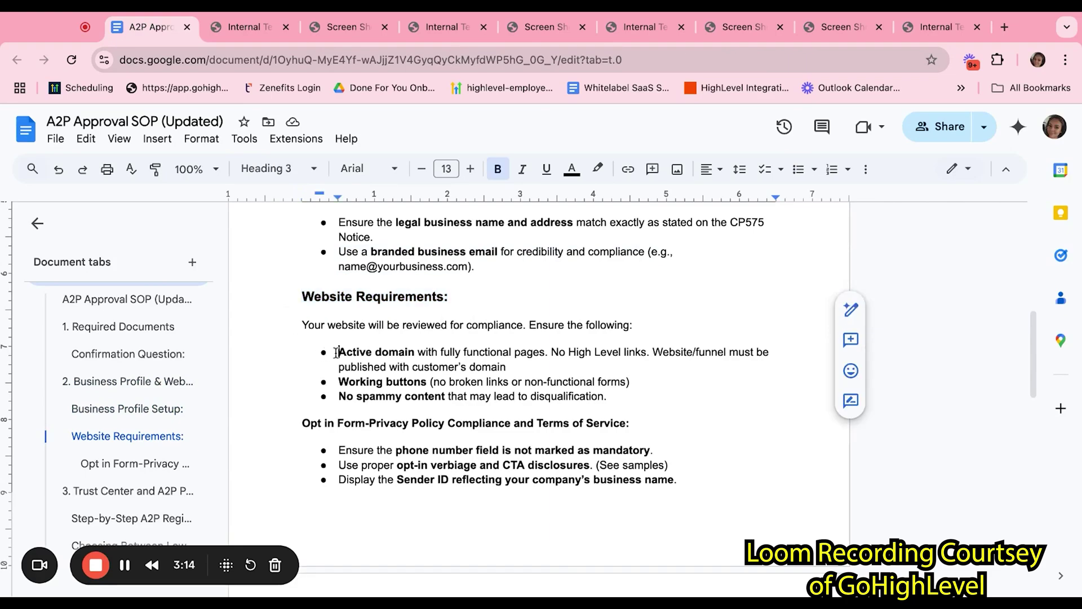
pyautogui.moveTo(337, 352); pyautogui.dragTo(510, 367)
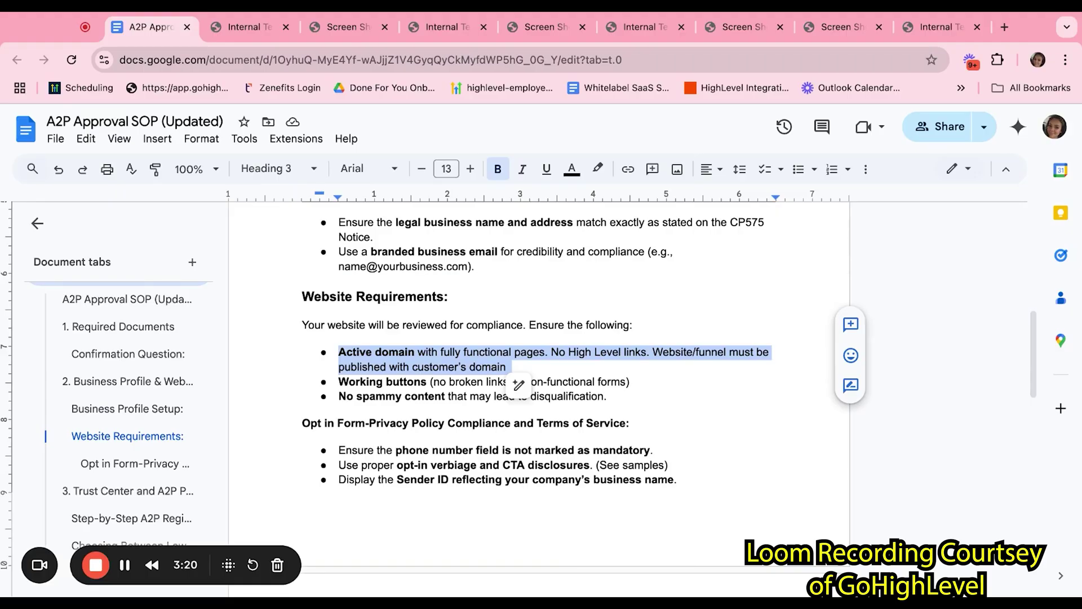
pyautogui.click(506, 367)
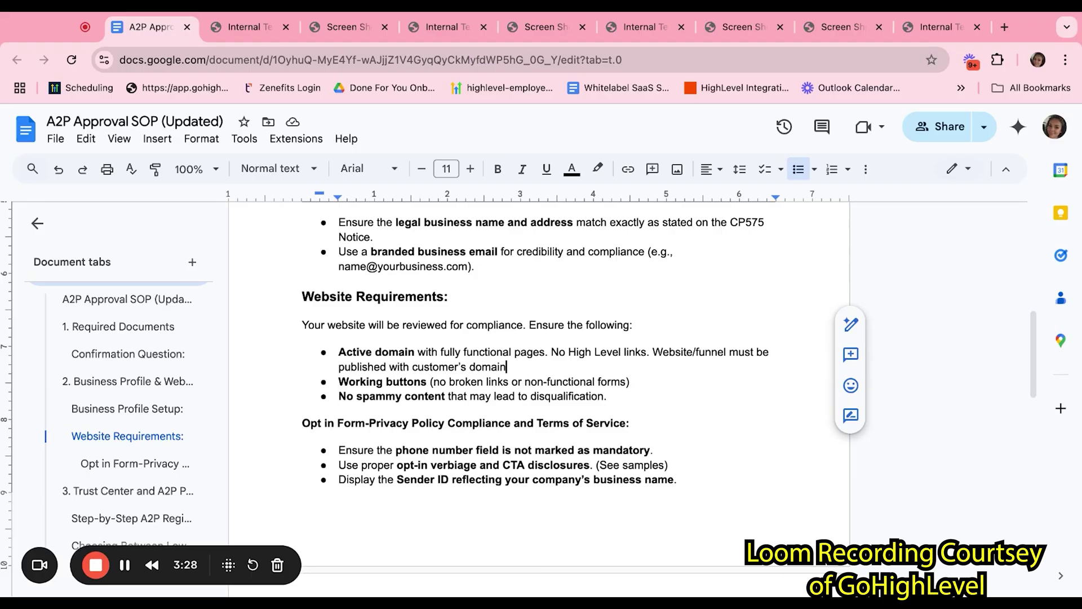
pyautogui.moveTo(551, 352); pyautogui.dragTo(647, 353)
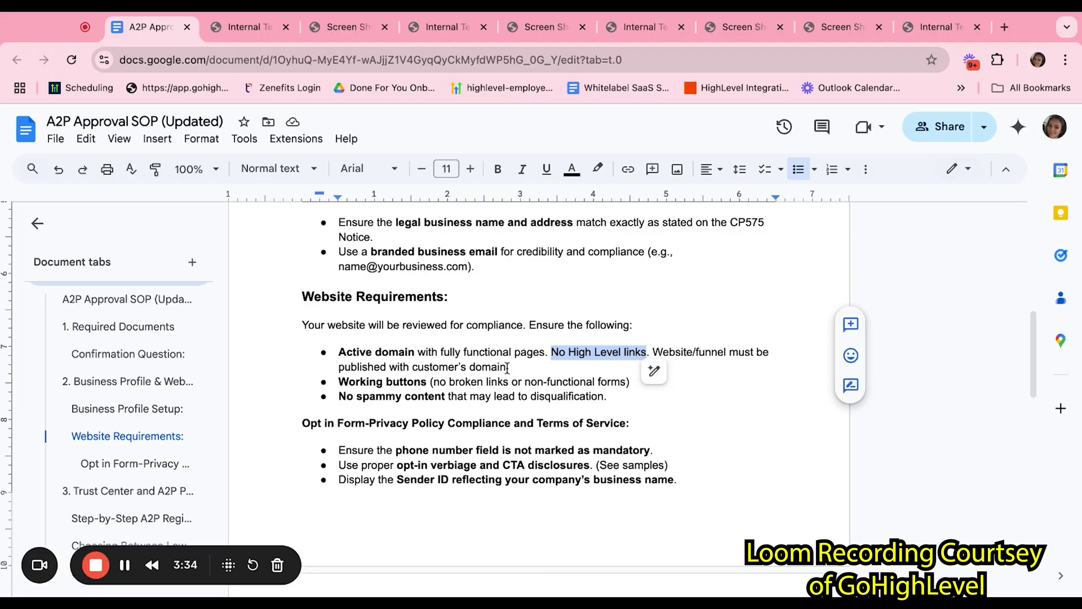
pyautogui.moveTo(511, 367); pyautogui.dragTo(418, 367)
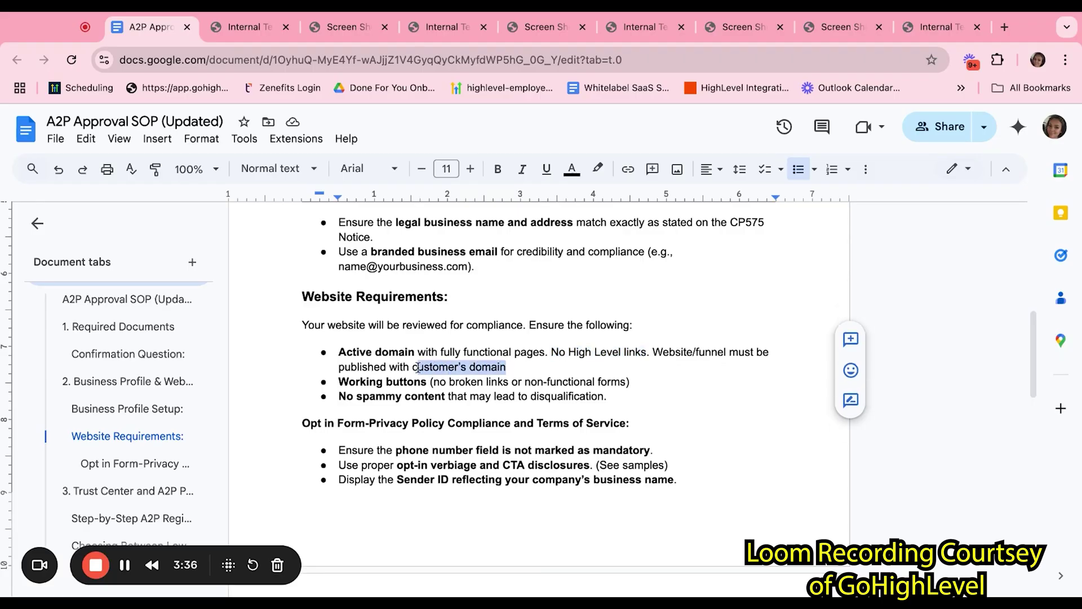
pyautogui.click(390, 366)
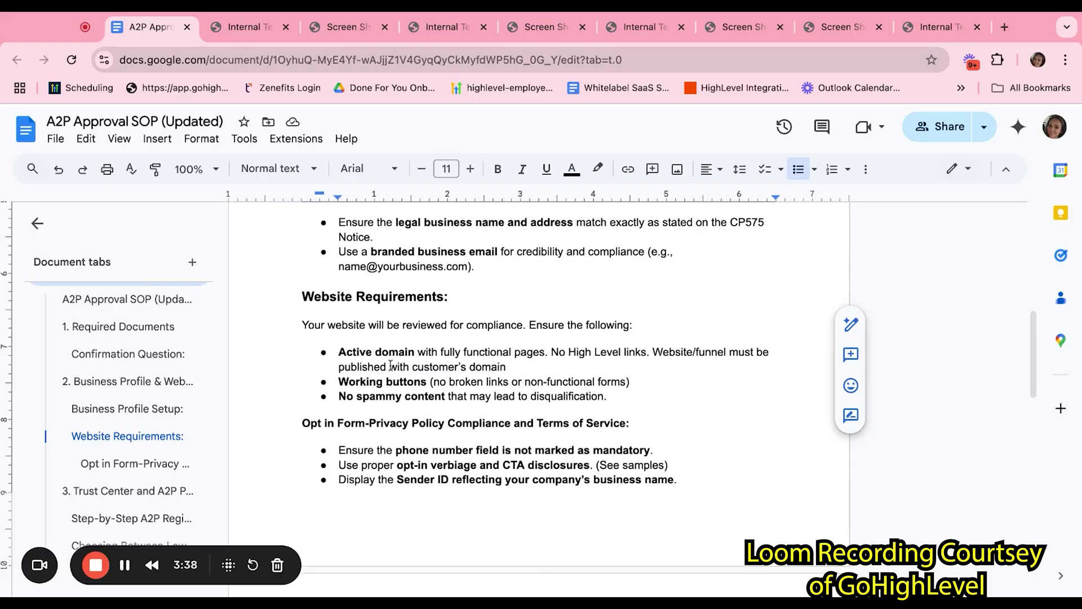
pyautogui.click(434, 26)
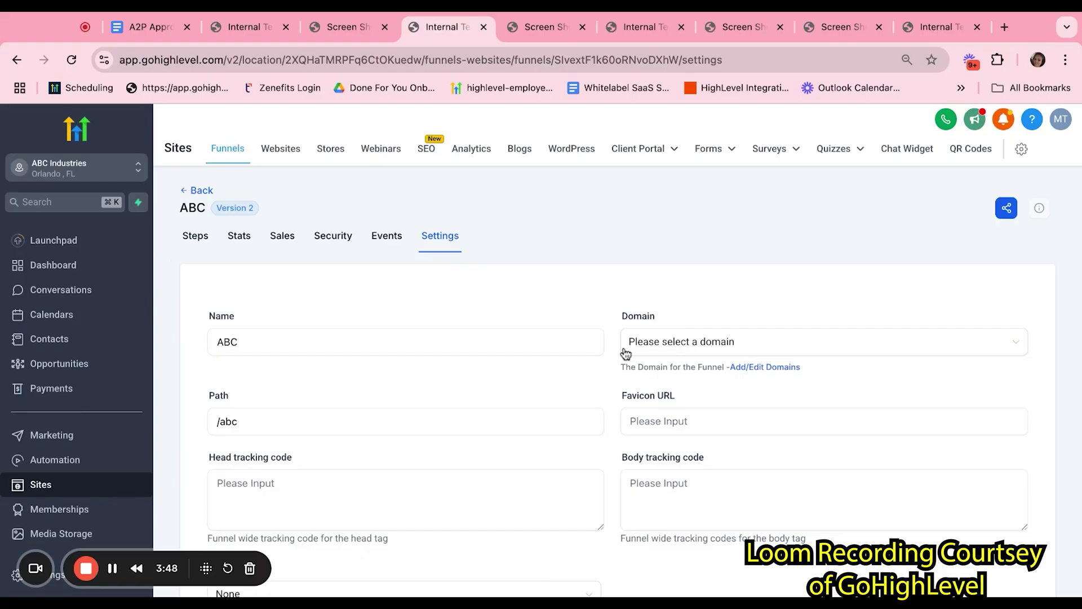
pyautogui.tripleClick(610, 310)
pyautogui.click(672, 318)
pyautogui.tripleClick(657, 313)
pyautogui.doubleClick(657, 313)
pyautogui.click(134, 28)
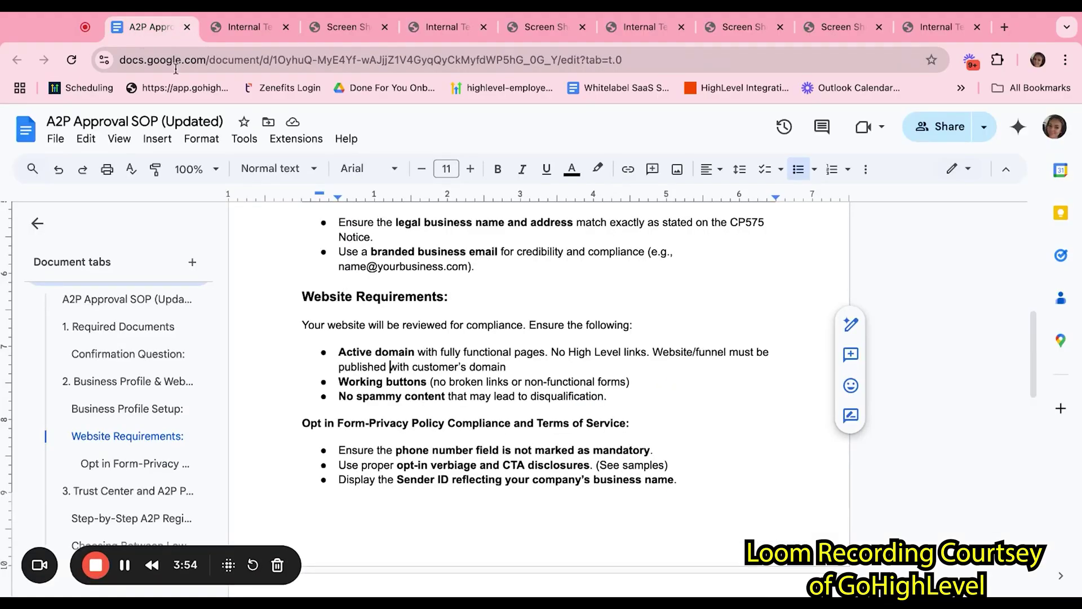
pyautogui.click(333, 382)
pyautogui.hotkey('shift', 'Right')
pyautogui.hotkey('shift', 'Right')
pyautogui.hotkey('shift', 'Right')
pyautogui.hotkey('shift', 'Right')
pyautogui.hotkey('shift', 'Right')
pyautogui.hotkey('shift', 'Right')
pyautogui.hotkey('shift', 'Right')
pyautogui.hotkey('shift', 'Right')
pyautogui.hotkey('shift', 'Right')
pyautogui.hotkey('shift', 'Right')
pyautogui.hotkey('shift', 'Right')
pyautogui.hotkey('shift', 'Right')
pyautogui.hotkey('shift', 'Right')
pyautogui.hotkey('shift', 'Right')
pyautogui.hotkey('shift', 'Right')
pyautogui.hotkey('shift', 'Right')
pyautogui.hotkey('shift', 'Right')
pyautogui.hotkey('shift', 'Right')
pyautogui.hotkey('shift', 'Right')
pyautogui.hotkey('shift', 'Right')
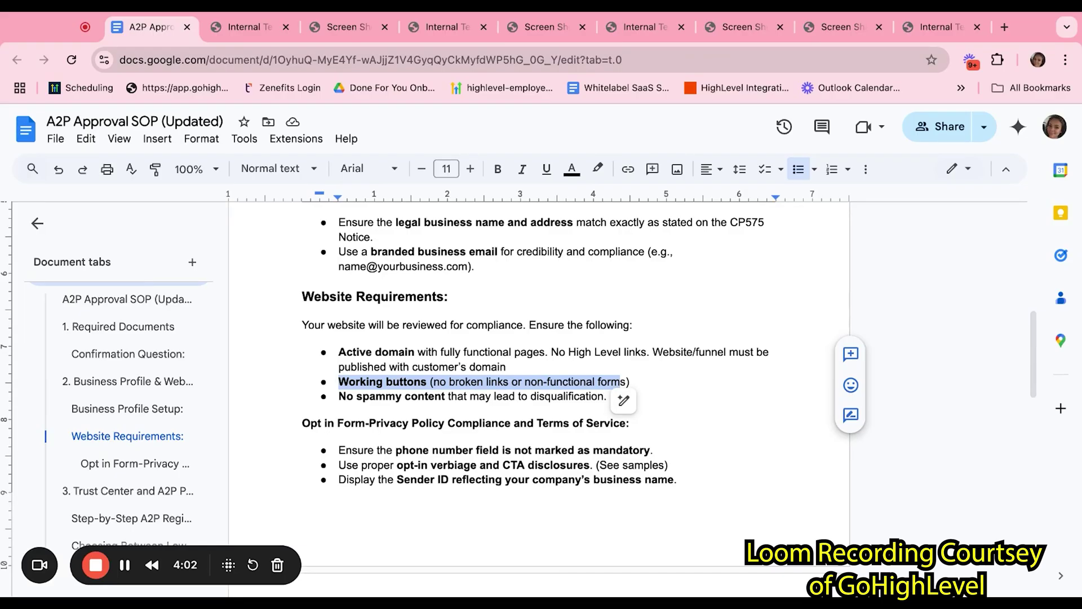
pyautogui.click(338, 398)
pyautogui.moveTo(338, 398); pyautogui.dragTo(604, 398)
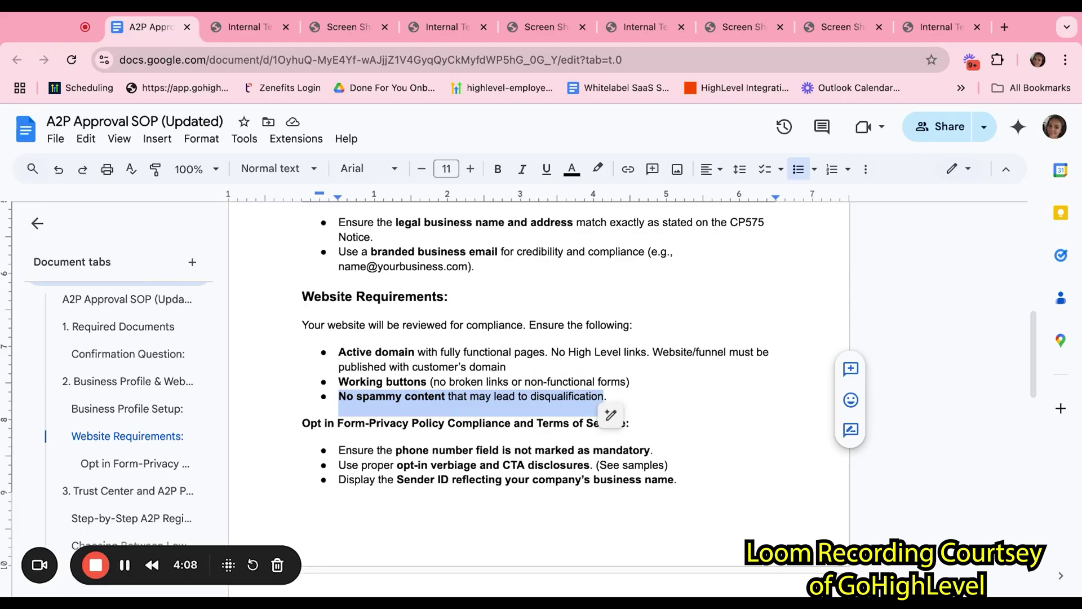
pyautogui.click(610, 401)
pyautogui.scroll(-2, 661, 405)
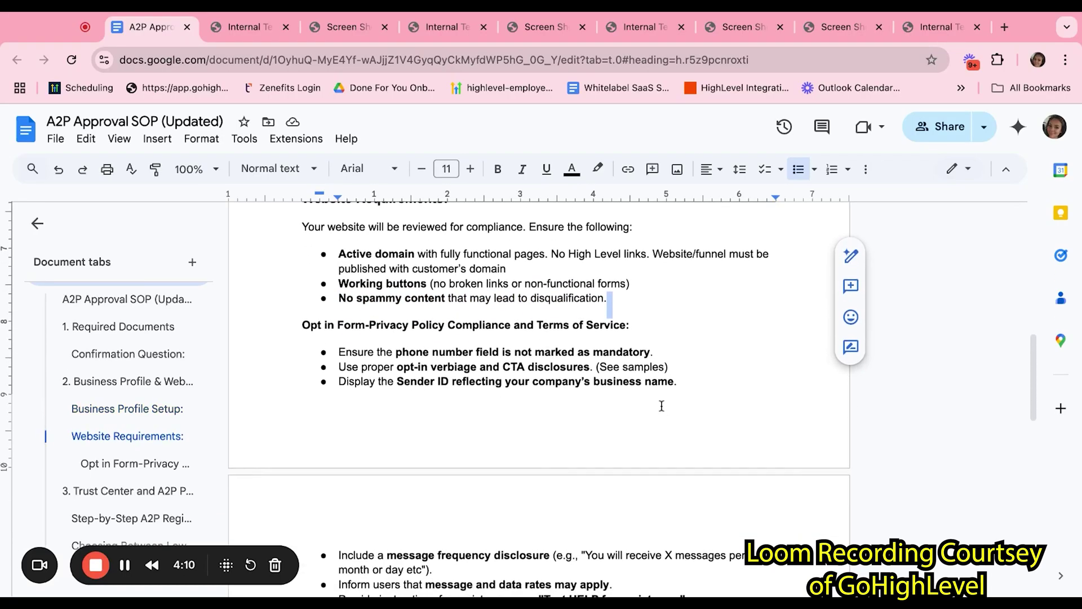
pyautogui.click(302, 325)
pyautogui.hotkey('alt', 'shift', 'Right')
pyautogui.hotkey('alt', 'shift', 'Right')
pyautogui.hotkey('alt', 'shift', 'Right')
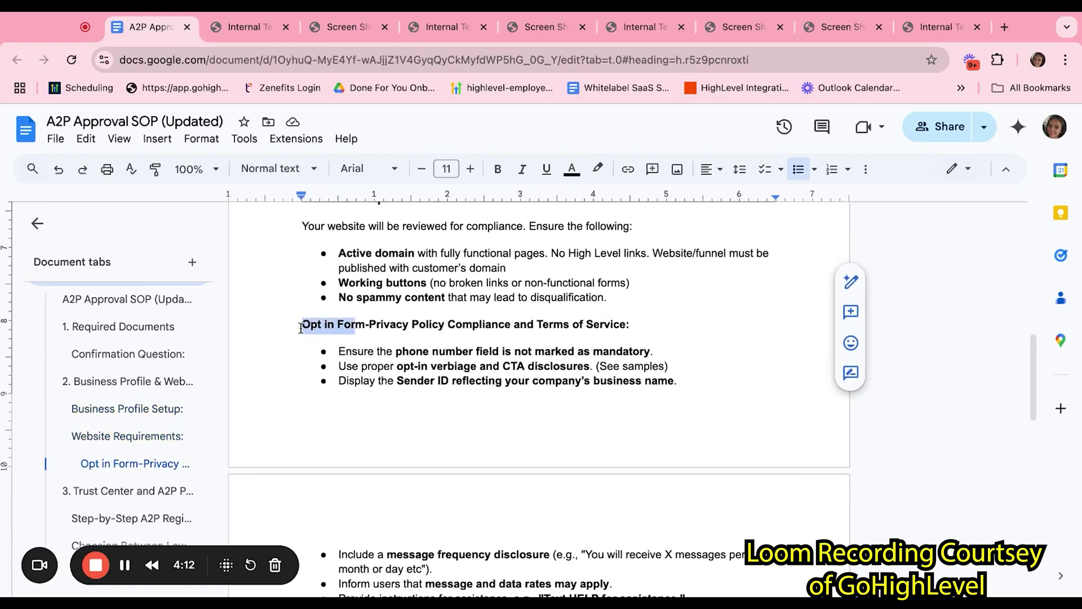
pyautogui.hotkey('alt', 'shift', 'Right')
pyautogui.hotkey('alt', 'shift', 'Right')
pyautogui.hotkey('alt', 'shift', 'Right')
pyautogui.hotkey('alt', 'shift', 'Right')
pyautogui.hotkey('alt', 'shift', 'Right')
pyautogui.hotkey('alt', 'shift', 'Right')
pyautogui.hotkey('alt', 'shift', 'Right')
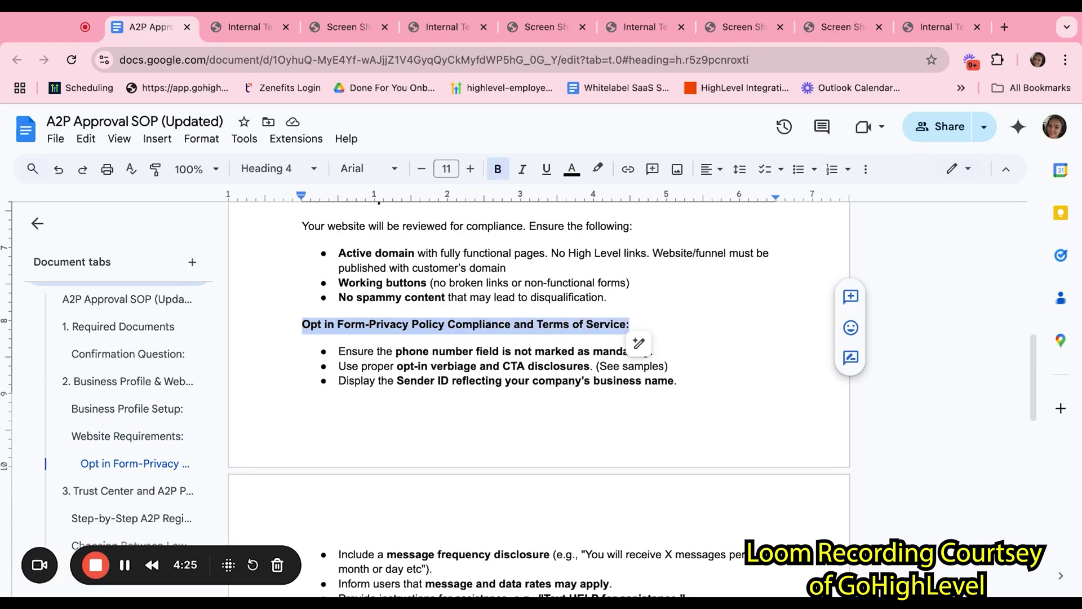
pyautogui.click(513, 351)
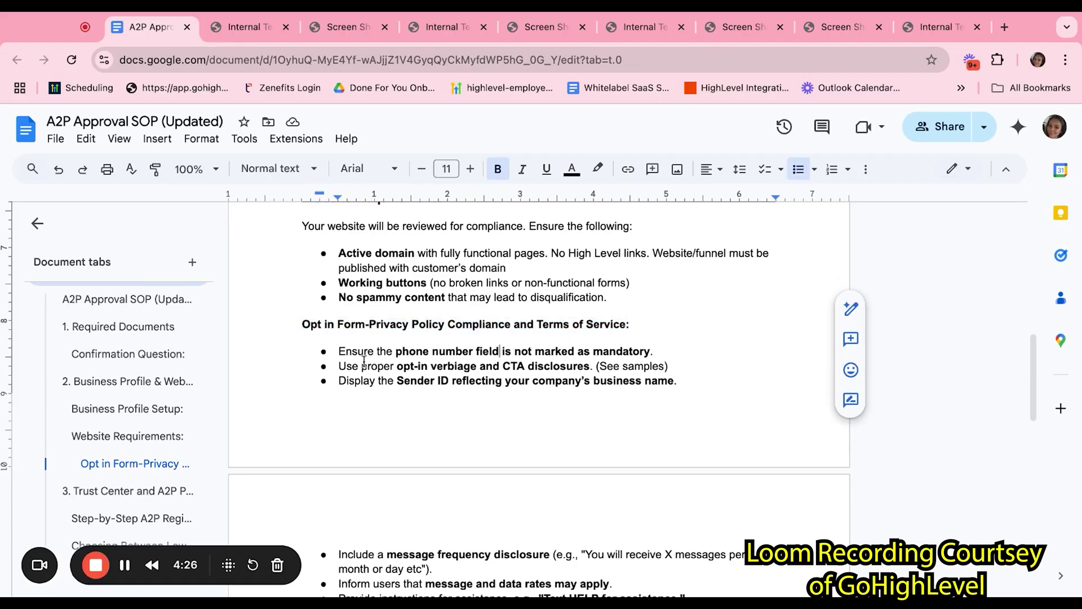
pyautogui.click(338, 352)
pyautogui.hotkey('shift', 'End')
pyautogui.hotkey('shift', 'Right')
pyautogui.hotkey('shift', 'Right')
pyautogui.hotkey('shift', 'Right')
pyautogui.hotkey('shift', 'Right')
pyautogui.hotkey('shift', 'Right')
pyautogui.hotkey('shift', 'Right')
pyautogui.hotkey('shift', 'Right')
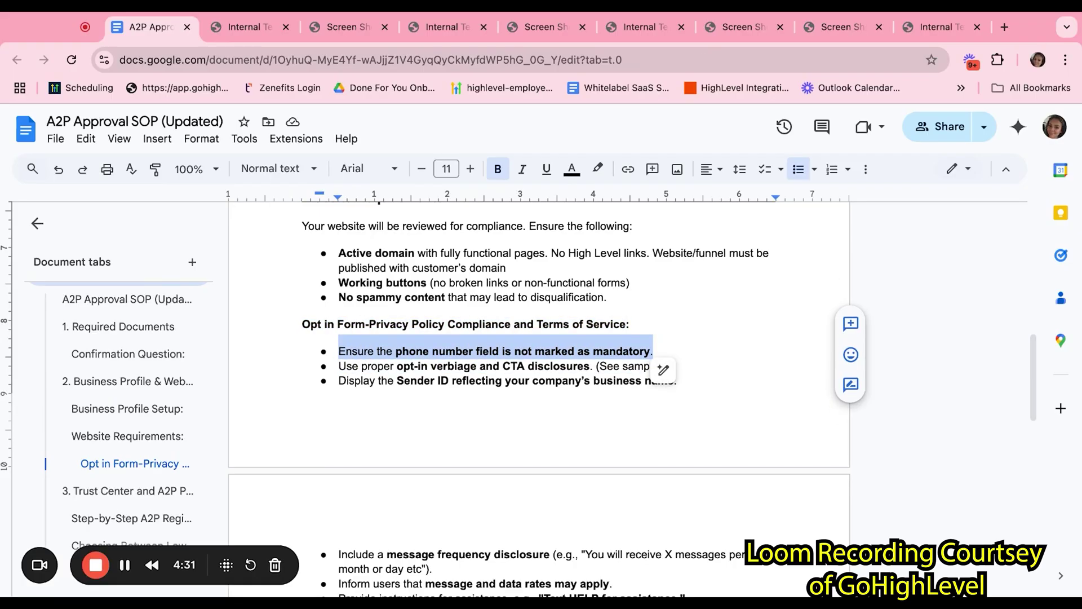
pyautogui.click(652, 33)
# - Untick Required on Form 0's Phone field so only Email stays required
pyautogui.click(242, 184)
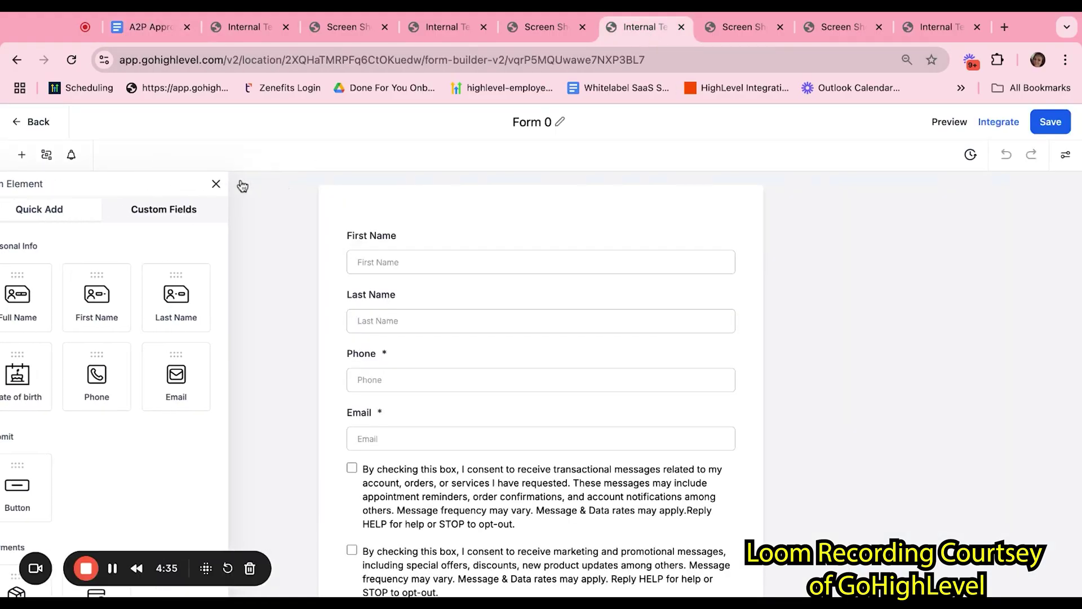
pyautogui.click(471, 271)
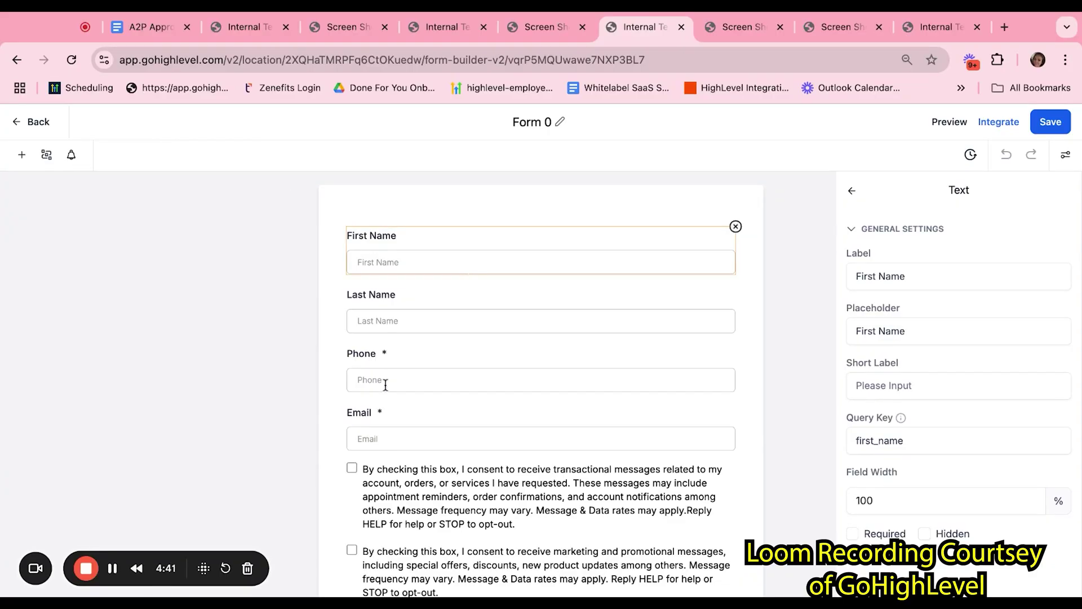
pyautogui.scroll(-1, 400, 433)
pyautogui.scroll(-1, 399, 435)
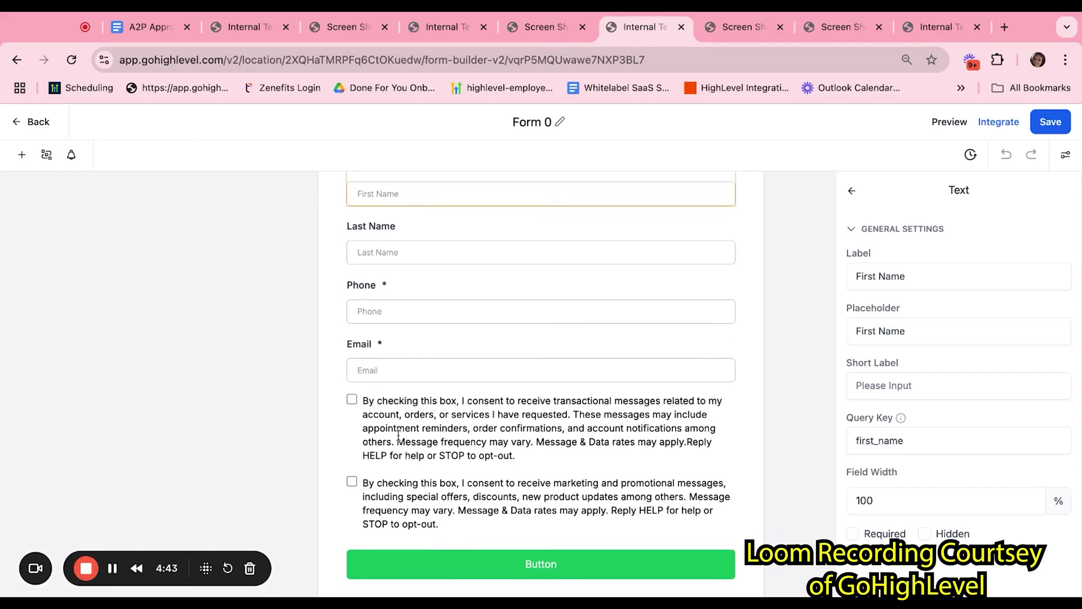
pyautogui.click(364, 306)
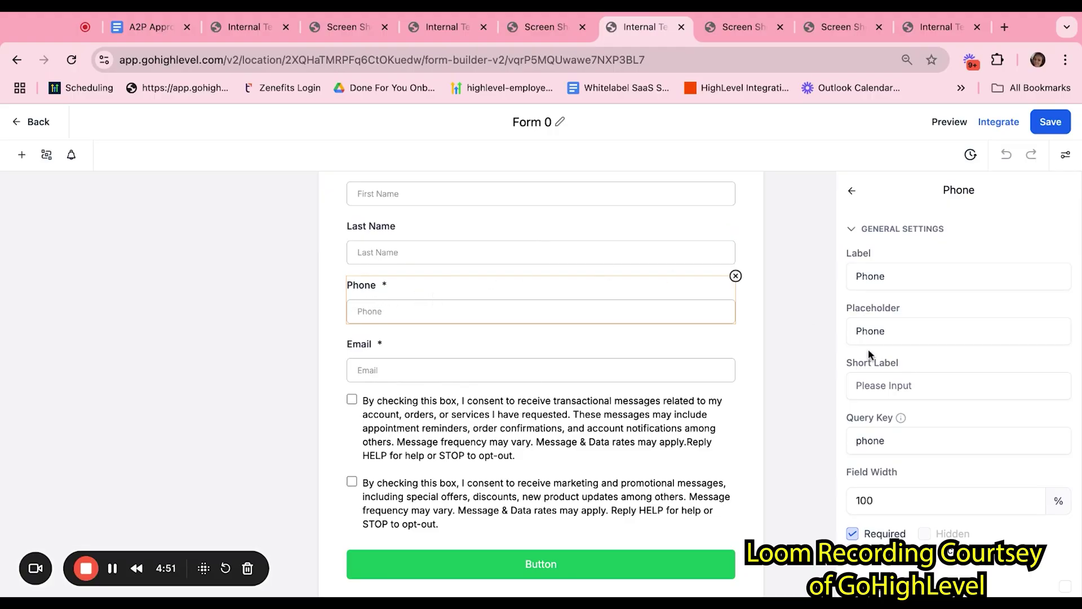
pyautogui.scroll(-3, 896, 365)
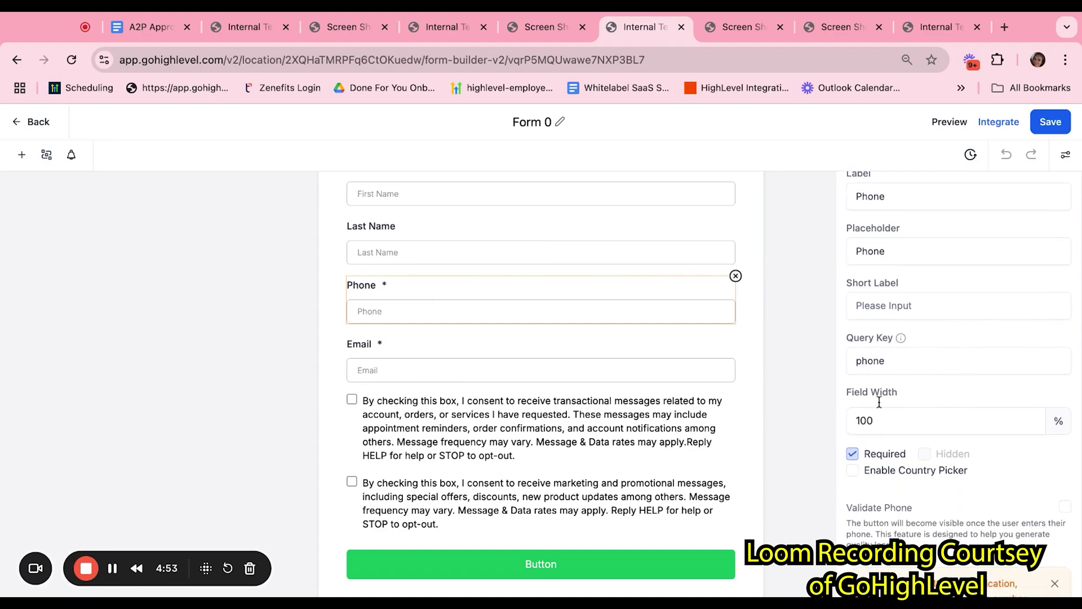
pyautogui.click(853, 456)
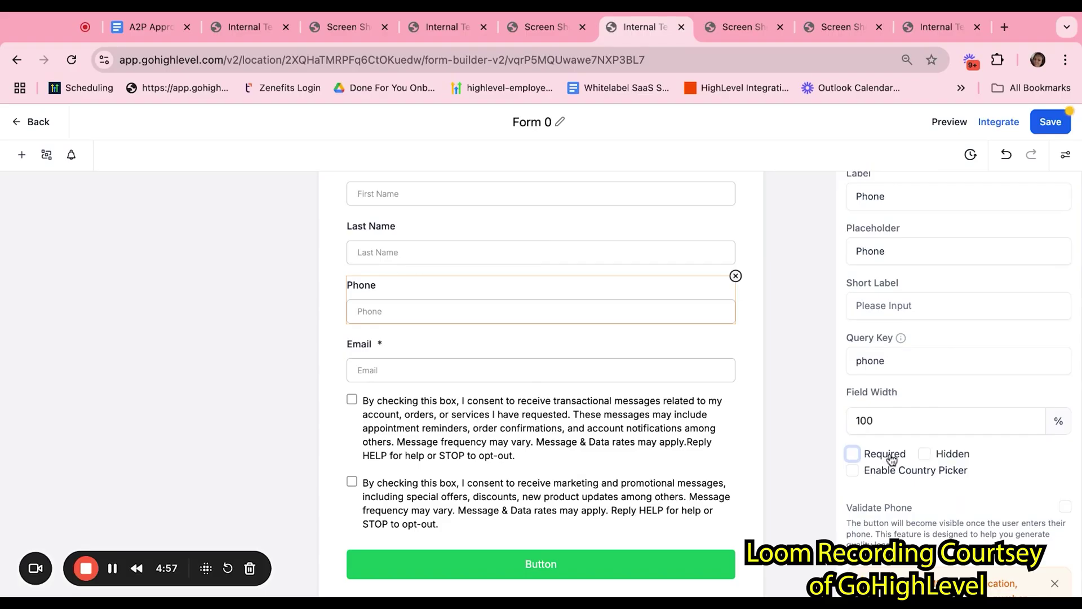
# - Open the consent checkboxes' terms settings and highlight the start of the first consent text
pyautogui.click(528, 426)
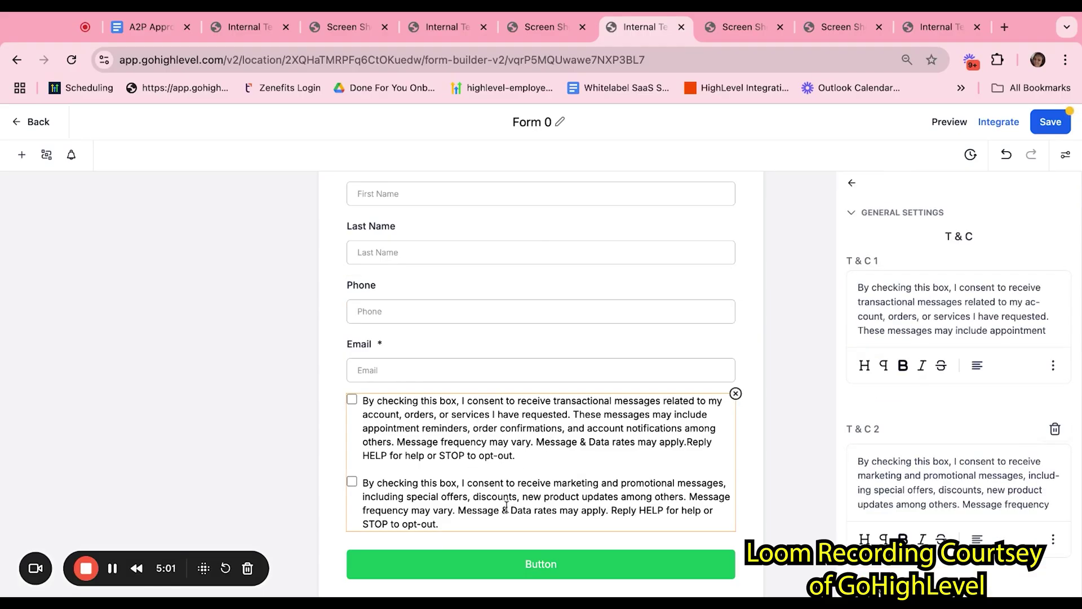
pyautogui.click(995, 317)
pyautogui.hotkey('ctrl', 'shift', 'Left')
pyautogui.hotkey('ctrl', 'shift', 'Left')
pyautogui.hotkey('ctrl', 'shift', 'Left')
pyautogui.hotkey('ctrl', 'shift', 'Left')
pyautogui.hotkey('ctrl', 'shift', 'Left')
pyautogui.hotkey('ctrl', 'shift', 'Left')
pyautogui.hotkey('ctrl', 'shift', 'Left')
pyautogui.hotkey('ctrl', 'shift', 'Left')
pyautogui.hotkey('ctrl', 'shift', 'Left')
pyautogui.hotkey('ctrl', 'shift', 'Left')
pyautogui.hotkey('ctrl', 'shift', 'Left')
pyautogui.hotkey('ctrl', 'shift', 'Left')
pyautogui.hotkey('ctrl', 'shift', 'Left')
pyautogui.hotkey('ctrl', 'shift', 'Left')
pyautogui.hotkey('ctrl', 'shift', 'Left')
pyautogui.hotkey('ctrl', 'shift', 'Left')
pyautogui.hotkey('ctrl', 'shift', 'Left')
pyautogui.hotkey('ctrl', 'shift', 'Left')
pyautogui.hotkey('ctrl', 'shift', 'Left')
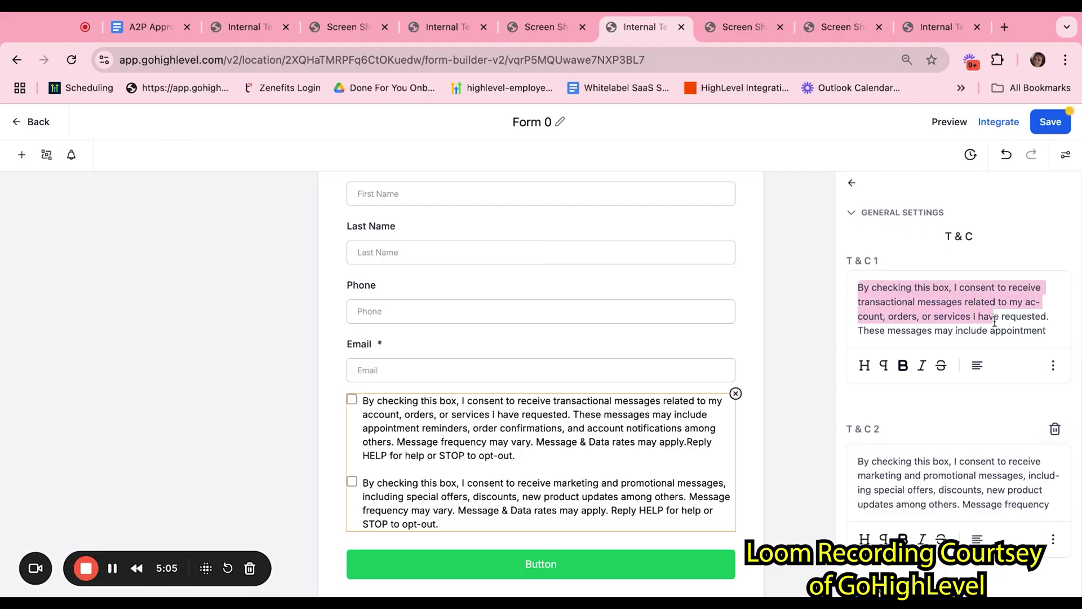
pyautogui.click(906, 306)
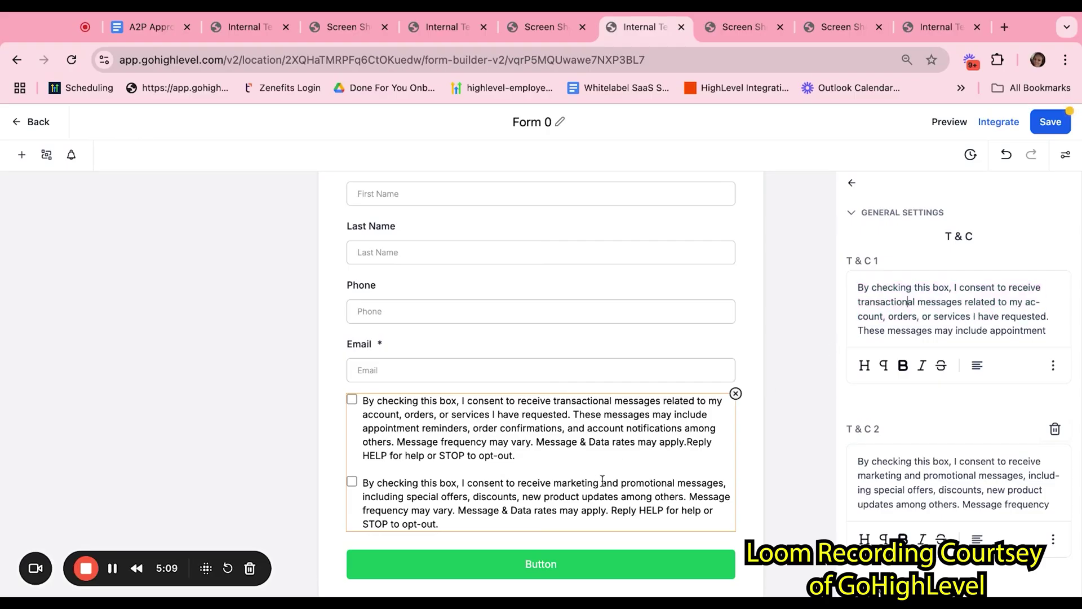
pyautogui.click(161, 31)
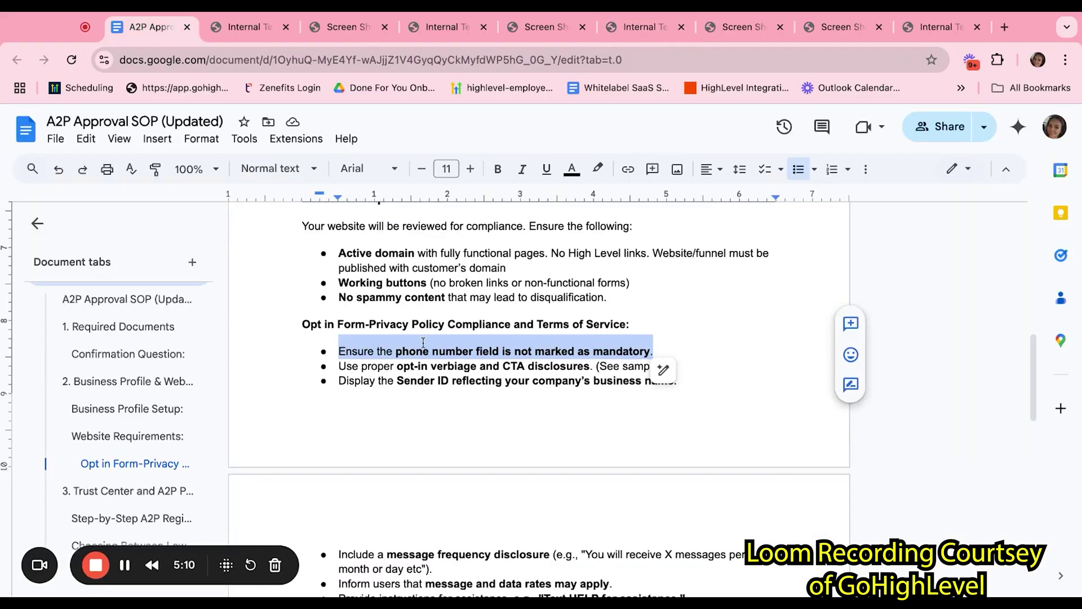
pyautogui.scroll(-1, 449, 369)
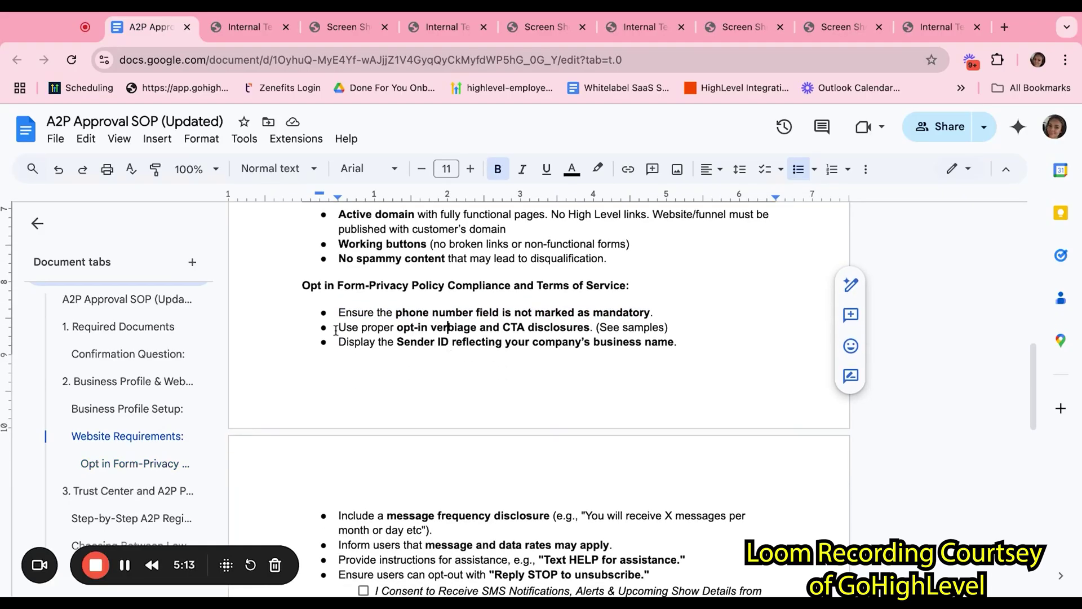
pyautogui.moveTo(337, 329)
pyautogui.mouseDown()
pyautogui.moveTo(675, 342)
pyautogui.moveTo(649, 328)
pyautogui.moveTo(665, 329)
pyautogui.mouseUp()
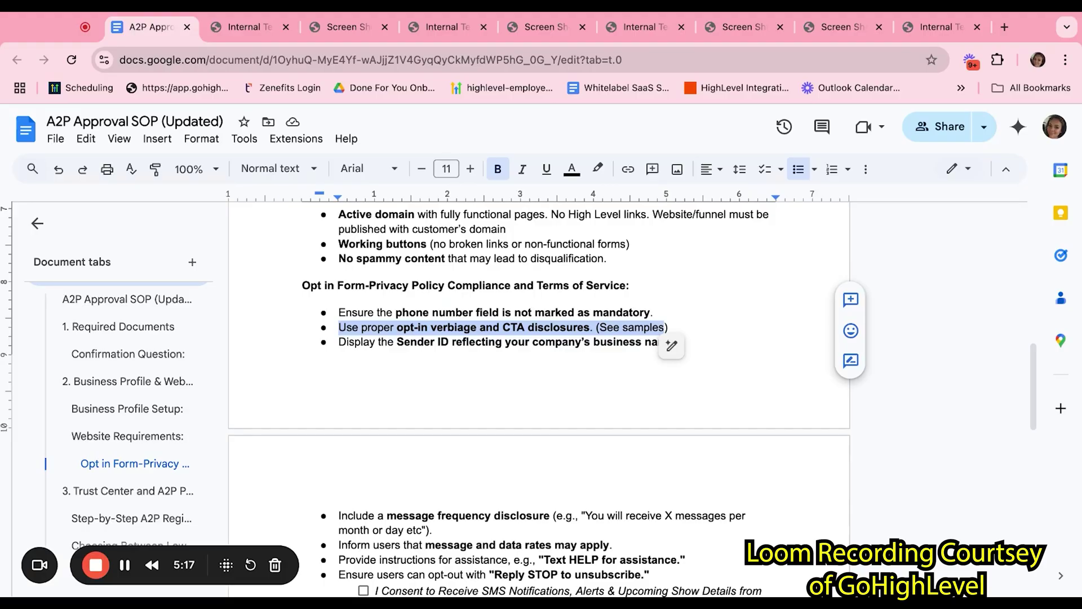
pyautogui.click(643, 336)
pyautogui.scroll(-2, 639, 337)
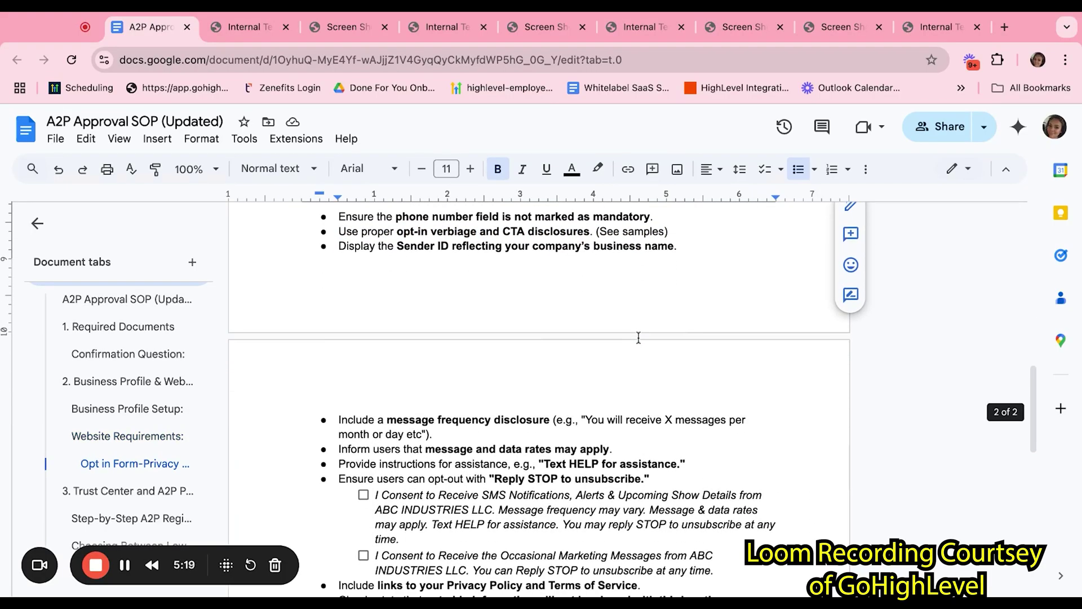
pyautogui.scroll(-1, 639, 350)
pyautogui.tripleClick(719, 537)
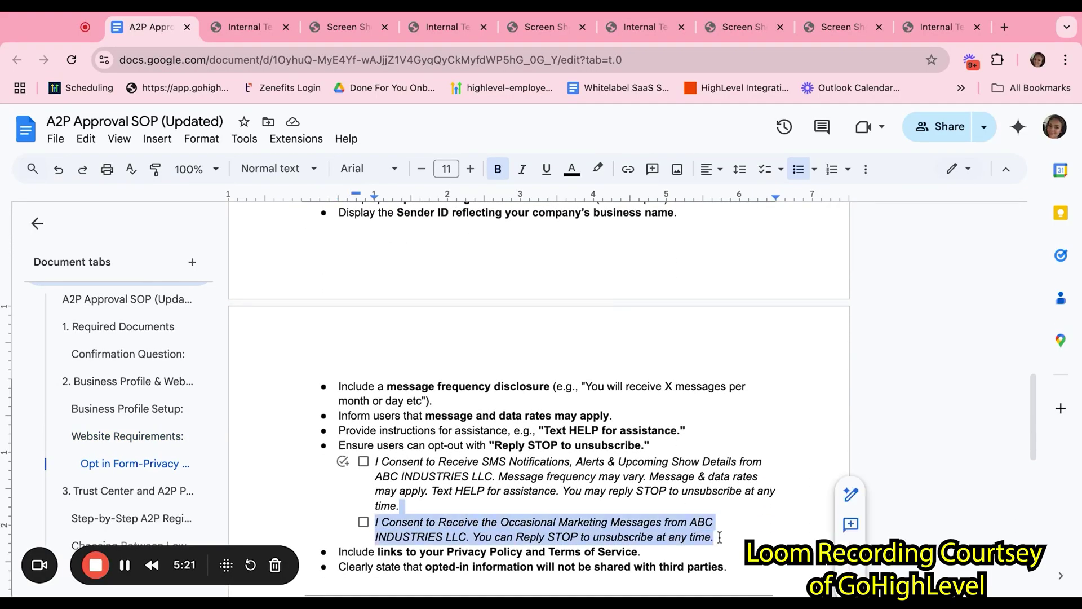
pyautogui.moveTo(720, 537); pyautogui.dragTo(394, 490)
pyautogui.scroll(2, 395, 314)
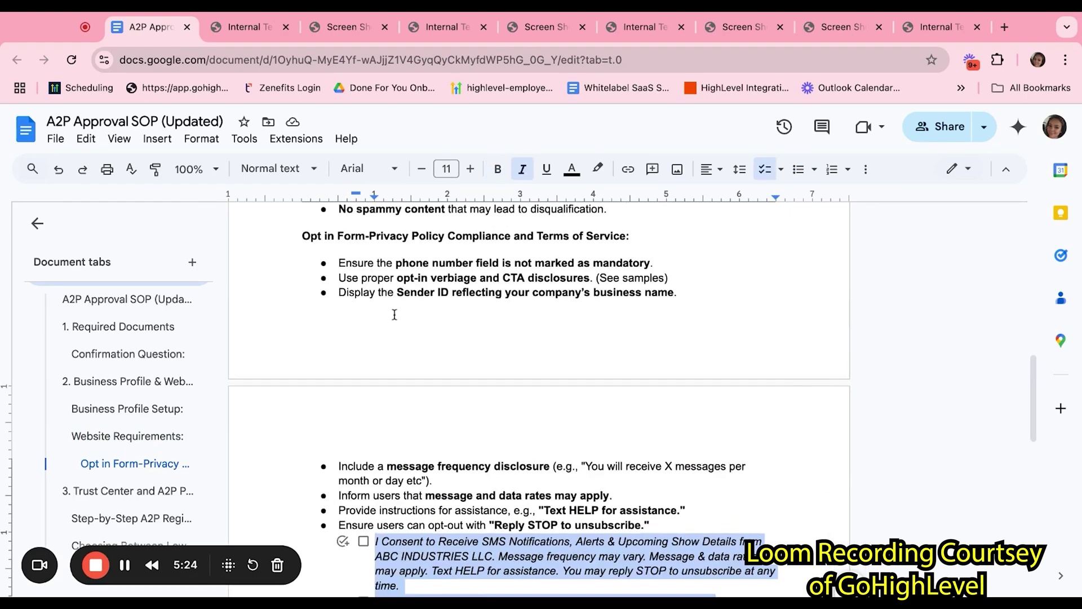
pyautogui.click(397, 292)
pyautogui.hotkey('shift', 'Right')
pyautogui.hotkey('shift', 'Right')
pyautogui.hotkey('shift', 'Right')
pyautogui.hotkey('shift', 'Right')
pyautogui.hotkey('shift', 'Right')
pyautogui.hotkey('shift', 'Right')
pyautogui.hotkey('shift', 'Right')
pyautogui.hotkey('shift', 'Right')
pyautogui.hotkey('shift', 'Right')
pyautogui.hotkey('shift', 'Right')
pyautogui.hotkey('shift', 'Right')
pyautogui.hotkey('shift', 'Right')
pyautogui.hotkey('shift', 'Right')
pyautogui.hotkey('shift', 'Right')
pyautogui.hotkey('shift', 'Right')
pyautogui.hotkey('shift', 'Right')
pyautogui.hotkey('shift', 'Right')
pyautogui.hotkey('shift', 'Right')
pyautogui.hotkey('shift', 'Right')
pyautogui.hotkey('shift', 'Right')
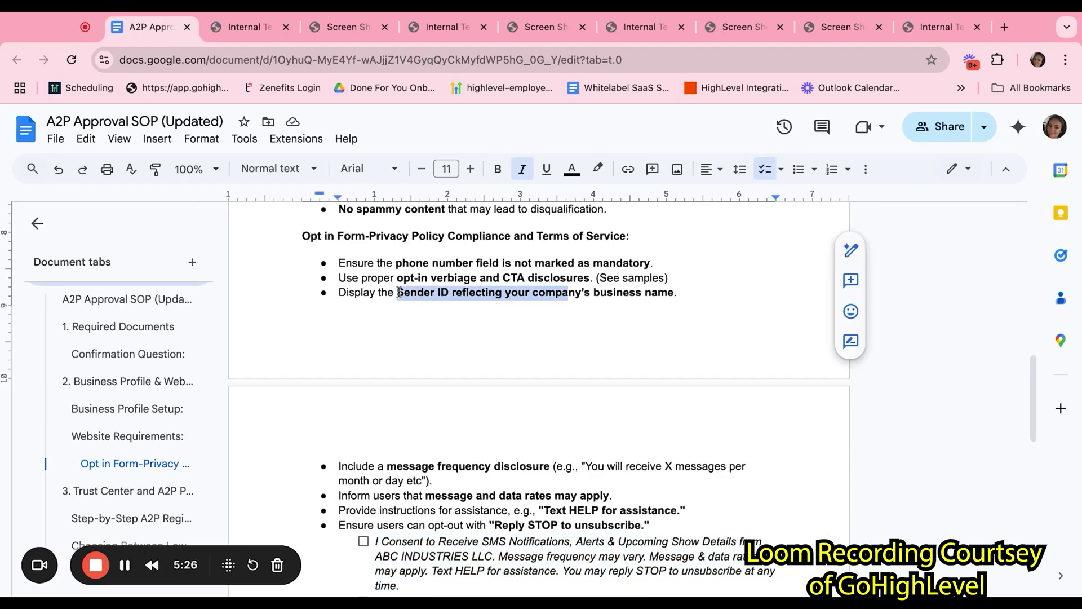
pyautogui.hotkey('shift', 'Right')
pyautogui.hotkey('shift', 'Right')
pyautogui.hotkey('shift', 'Right')
pyautogui.hotkey('shift', 'Right')
pyautogui.hotkey('shift', 'Right')
pyautogui.hotkey('shift', 'Right')
pyautogui.hotkey('shift', 'Right')
pyautogui.hotkey('shift', 'Right')
pyautogui.hotkey('shift', 'Right')
pyautogui.hotkey('shift', 'Right')
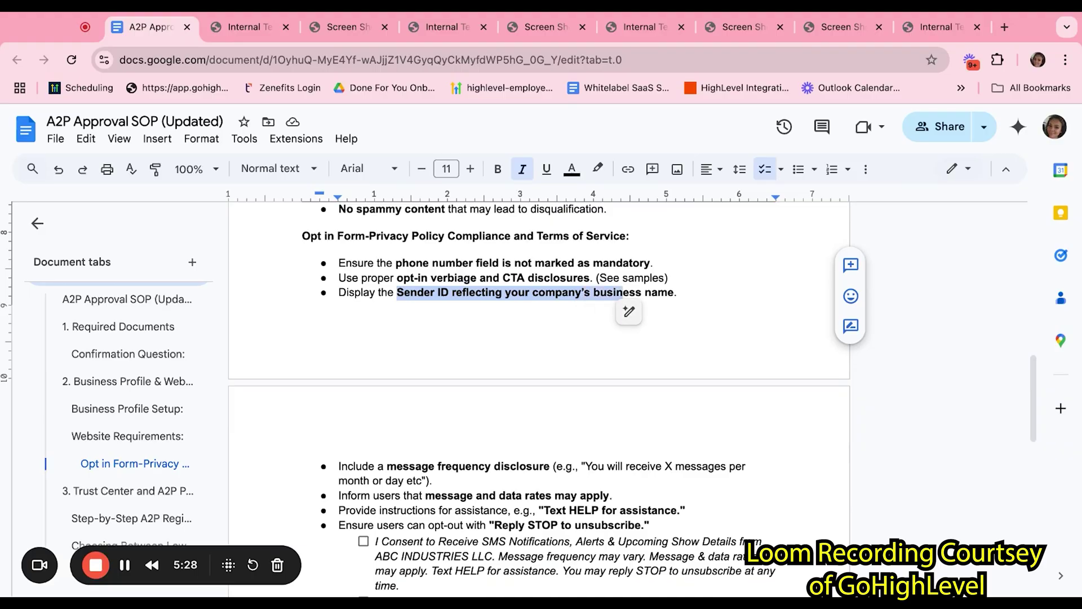
pyautogui.hotkey('shift', 'Right')
pyautogui.hotkey('shift', 'Right')
pyautogui.hotkey('shift', 'Right')
pyautogui.hotkey('shift', 'Right')
pyautogui.hotkey('shift', 'Right')
pyautogui.hotkey('shift', 'Right')
pyautogui.hotkey('shift', 'Right')
pyautogui.hotkey('shift', 'Right')
pyautogui.scroll(-2, 529, 494)
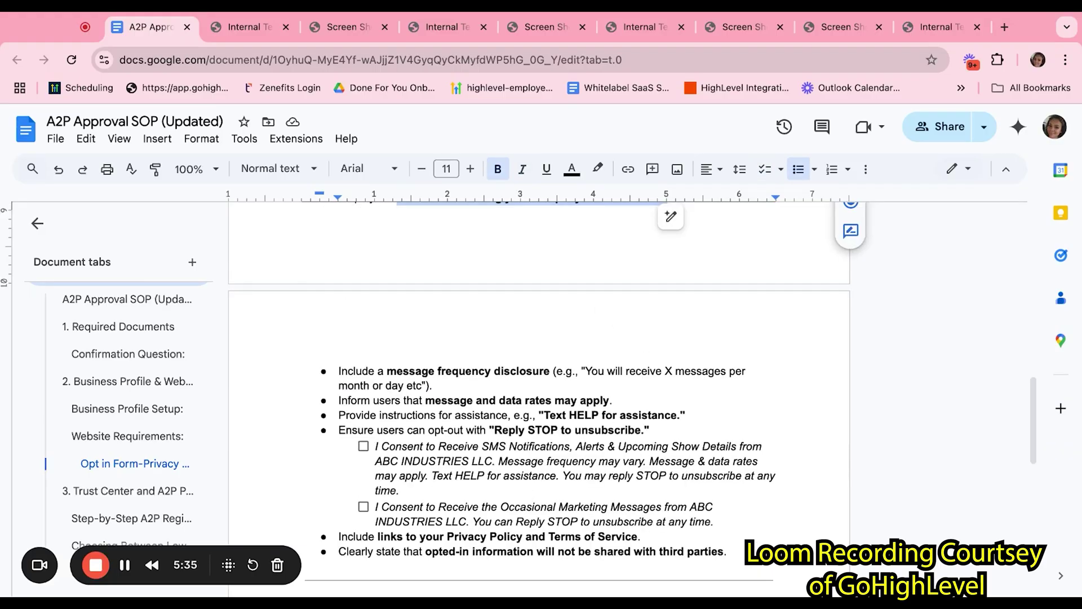
pyautogui.scroll(2, 541, 394)
pyautogui.scroll(-1, 541, 394)
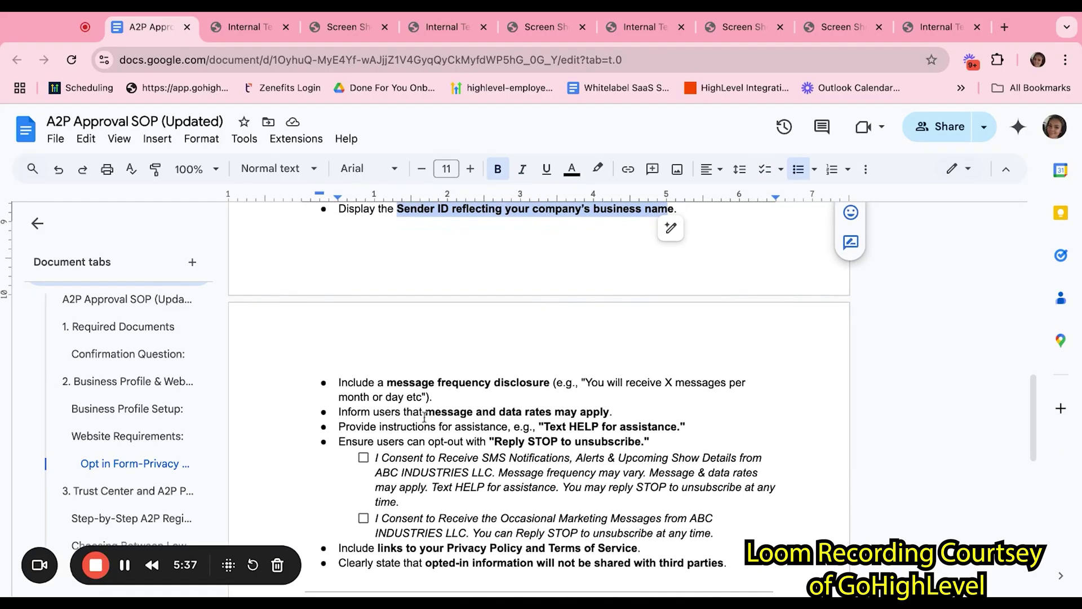
pyautogui.click(386, 385)
pyautogui.hotkey('shift', 'Right')
pyautogui.hotkey('shift', 'Right')
pyautogui.hotkey('shift', 'Right')
pyautogui.hotkey('shift', 'Right')
pyautogui.hotkey('shift', 'Right')
pyautogui.hotkey('shift', 'Right')
pyautogui.hotkey('shift', 'Right')
pyautogui.hotkey('shift', 'Right')
pyautogui.hotkey('shift', 'Right')
pyautogui.hotkey('shift', 'Right')
pyautogui.hotkey('shift', 'Right')
pyautogui.hotkey('shift', 'Right')
pyautogui.hotkey('shift', 'Right')
pyautogui.hotkey('shift', 'Right')
pyautogui.hotkey('shift', 'Right')
pyautogui.hotkey('shift', 'Right')
pyautogui.hotkey('shift', 'Right')
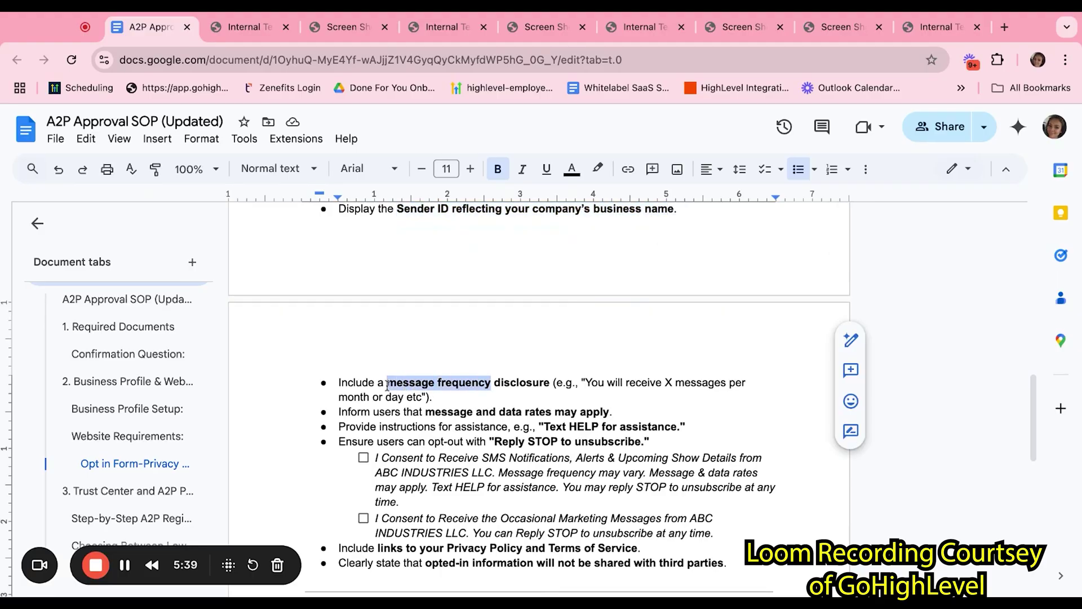
pyautogui.hotkey('shift', 'Right')
pyautogui.hotkey('shift', 'Right')
pyautogui.hotkey('shift', 'Right')
pyautogui.hotkey('shift', 'Right')
pyautogui.hotkey('shift', 'Right')
pyautogui.hotkey('shift', 'Right')
pyautogui.hotkey('shift', 'Right')
pyautogui.hotkey('shift', 'Right')
pyautogui.hotkey('shift', 'Right')
pyautogui.hotkey('shift', 'Right')
pyautogui.hotkey('shift', 'Right')
pyautogui.hotkey('shift', 'Right')
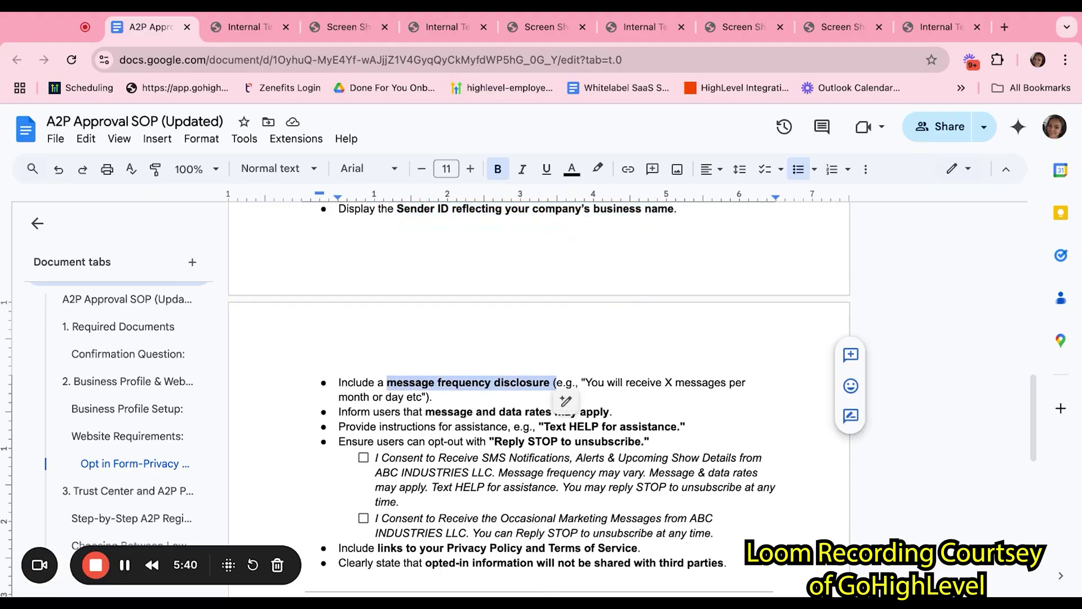
pyautogui.hotkey('shift', 'Right')
pyautogui.hotkey('shift', 'Right')
pyautogui.hotkey('shift', 'Right')
pyautogui.hotkey('shift', 'Right')
pyautogui.hotkey('shift', 'Right')
pyautogui.hotkey('shift', 'Right')
pyautogui.hotkey('shift', 'Right')
pyautogui.hotkey('shift', 'Right')
pyautogui.hotkey('shift', 'Right')
pyautogui.hotkey('shift', 'Right')
pyautogui.hotkey('shift', 'Right')
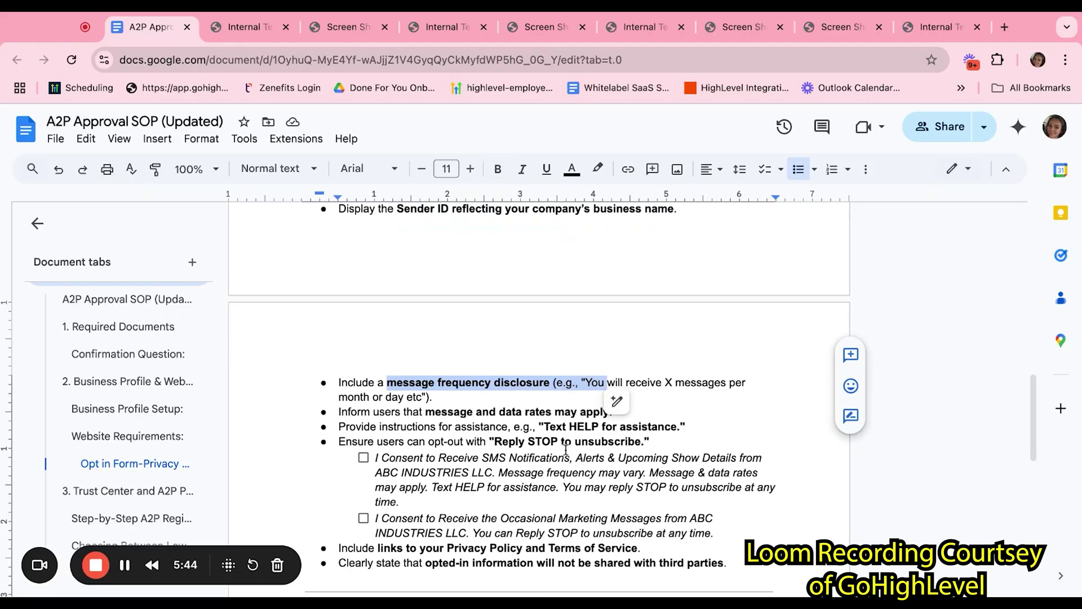
pyautogui.doubleClick(425, 413)
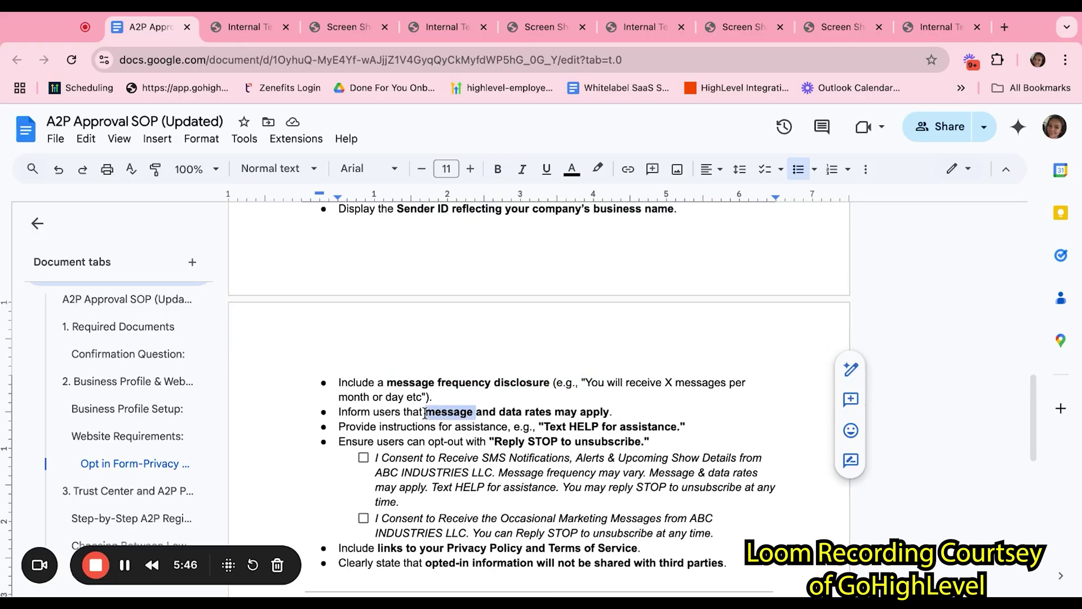
pyautogui.hotkey('shift', 'End')
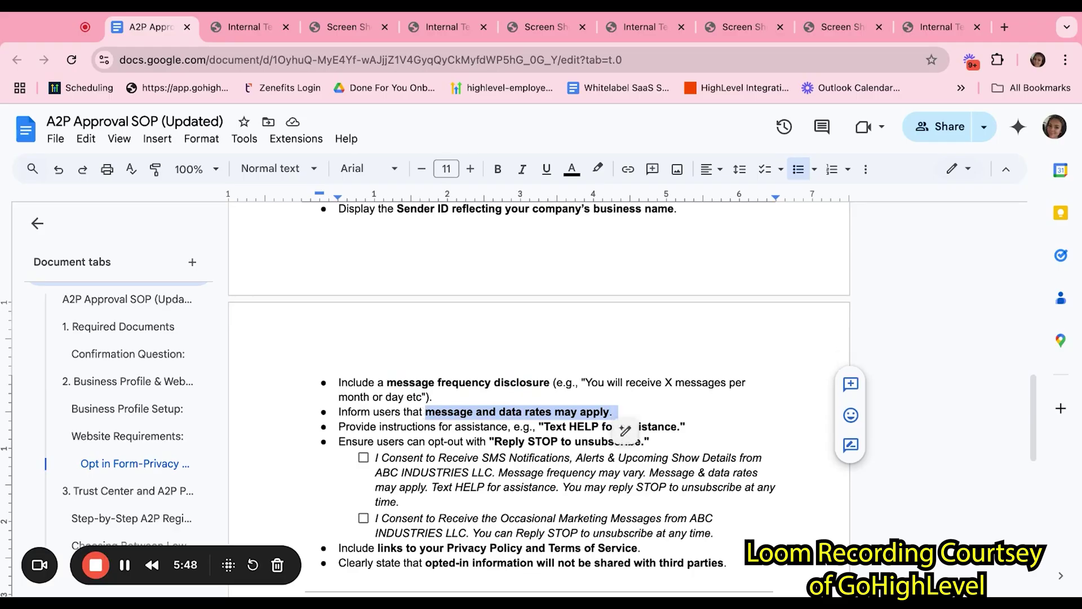
pyautogui.scroll(-1, 541, 434)
pyautogui.click(499, 446)
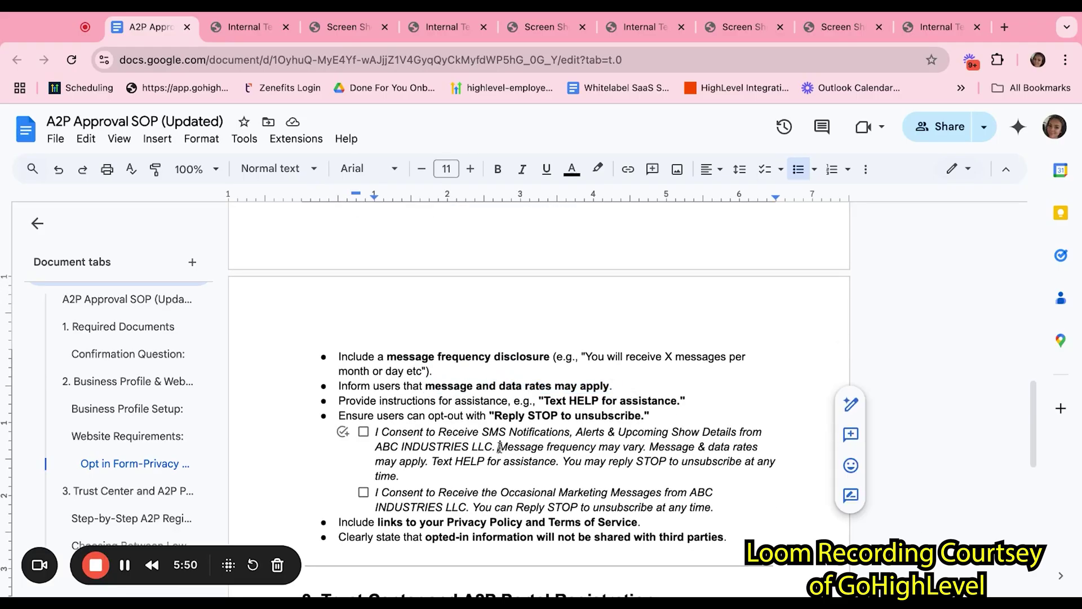
pyautogui.moveTo(499, 446); pyautogui.dragTo(631, 447)
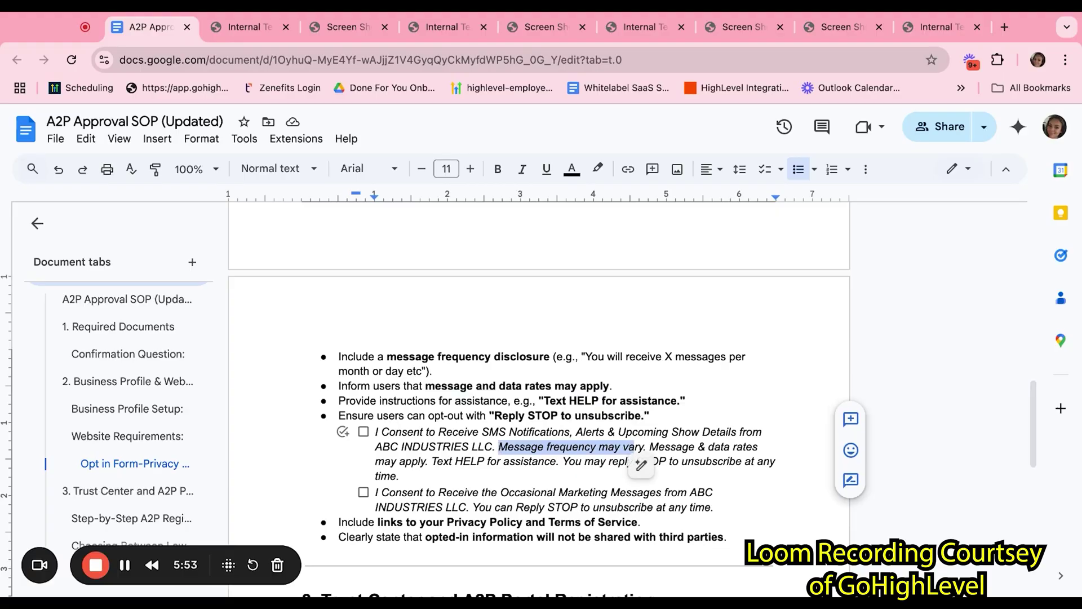
pyautogui.click(671, 446)
pyautogui.click(650, 446)
pyautogui.hotkey('shift', 'End')
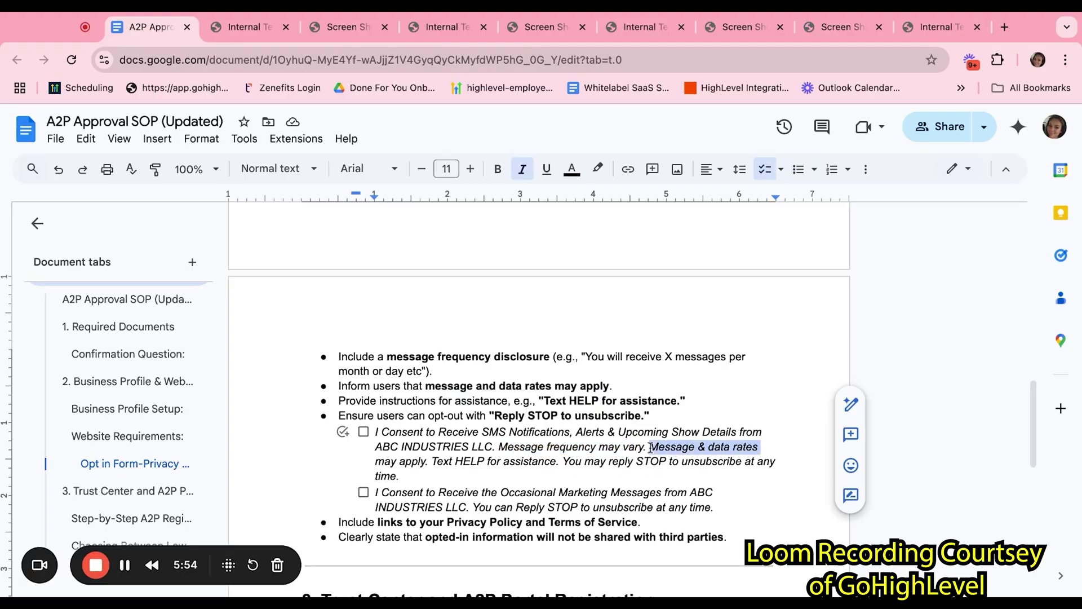
pyautogui.click(620, 457)
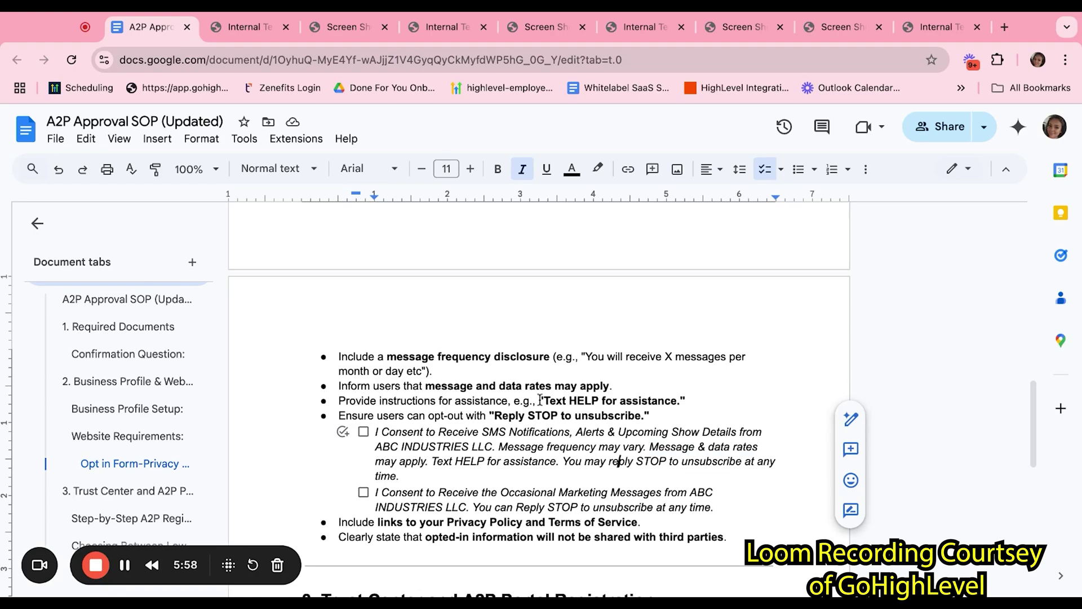
pyautogui.moveTo(540, 400); pyautogui.dragTo(677, 400)
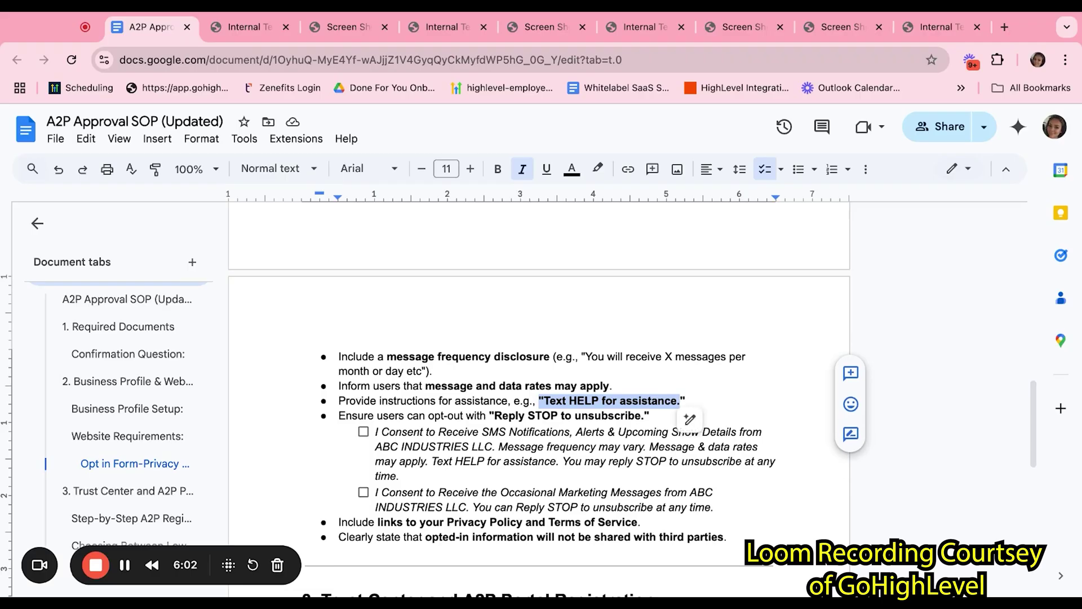
pyautogui.click(489, 416)
pyautogui.hotkey('shift', 'Right')
pyautogui.hotkey('shift', 'Right')
pyautogui.hotkey('shift', 'Right')
pyautogui.hotkey('shift', 'Right')
pyautogui.hotkey('shift', 'Right')
pyautogui.hotkey('shift', 'Right')
pyautogui.hotkey('shift', 'Right')
pyautogui.hotkey('shift', 'Right')
pyautogui.hotkey('shift', 'Right')
pyautogui.hotkey('shift', 'Right')
pyautogui.hotkey('shift', 'Right')
pyautogui.hotkey('shift', 'Right')
pyautogui.hotkey('shift', 'Right')
pyautogui.hotkey('shift', 'Right')
pyautogui.hotkey('shift', 'Right')
pyautogui.hotkey('shift', 'Right')
pyautogui.hotkey('shift', 'Right')
pyautogui.hotkey('shift', 'Right')
pyautogui.hotkey('shift', 'Right')
pyautogui.hotkey('shift', 'Right')
pyautogui.hotkey('shift', 'Right')
pyautogui.hotkey('shift', 'Right')
pyautogui.hotkey('shift', 'Right')
pyautogui.hotkey('shift', 'Right')
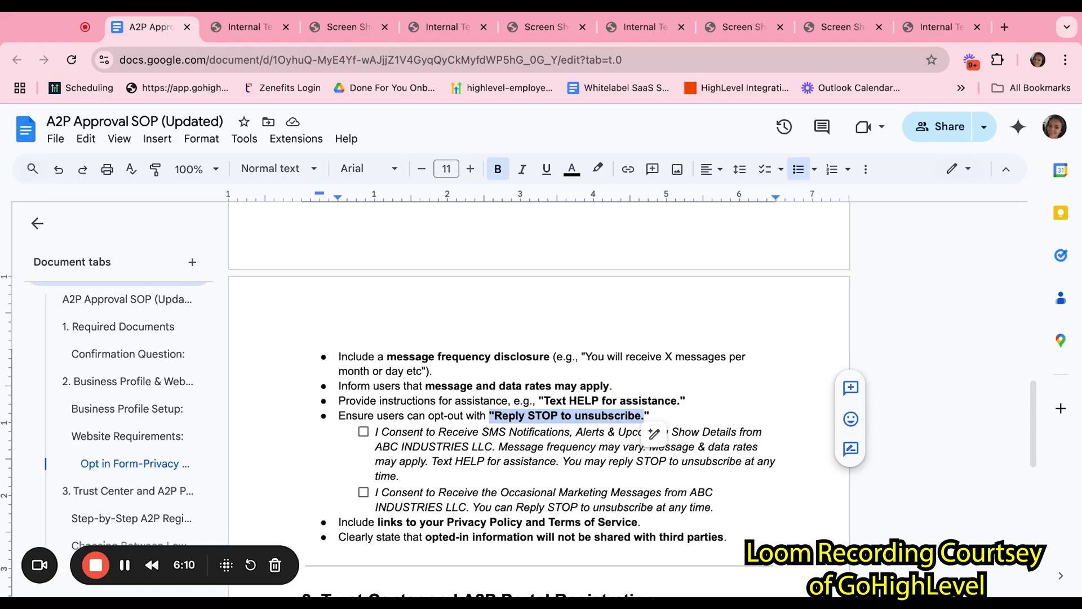
pyautogui.click(607, 472)
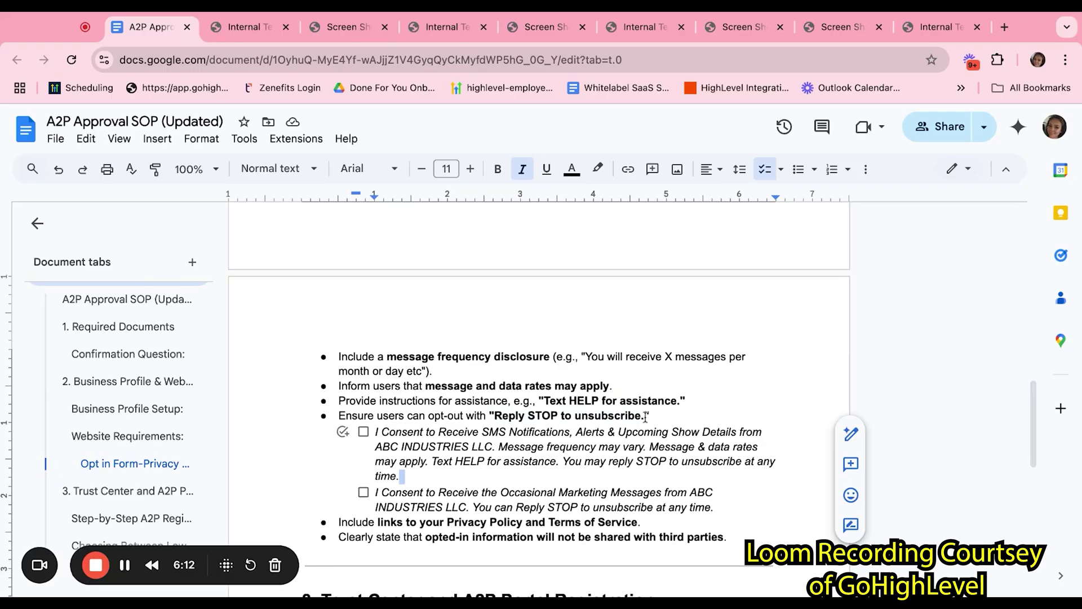
pyautogui.click(656, 417)
pyautogui.hotkey('ctrl', 'shift', 'Left')
pyautogui.hotkey('ctrl', 'shift', 'Left')
pyautogui.hotkey('ctrl', 'shift', 'Left')
pyautogui.hotkey('ctrl', 'shift', 'Left')
pyautogui.hotkey('ctrl', 'shift', 'Left')
pyautogui.hotkey('ctrl', 'shift', 'Left')
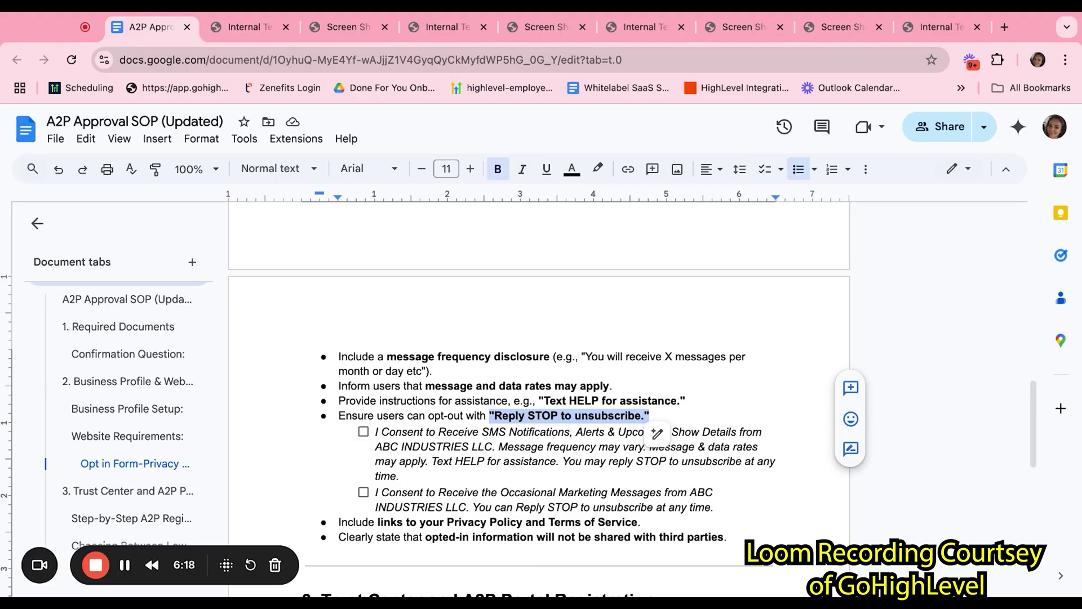
pyautogui.scroll(-3, 504, 452)
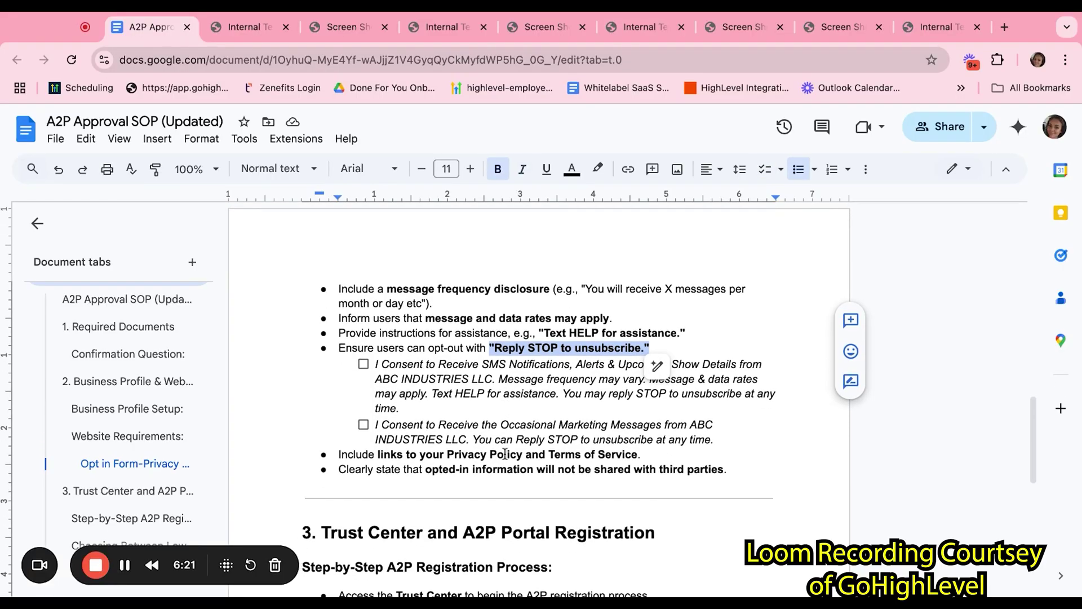
pyautogui.click(646, 458)
pyautogui.hotkey('shift', 'Home')
pyautogui.hotkey('shift', 'Up')
pyautogui.hotkey('shift', 'Down')
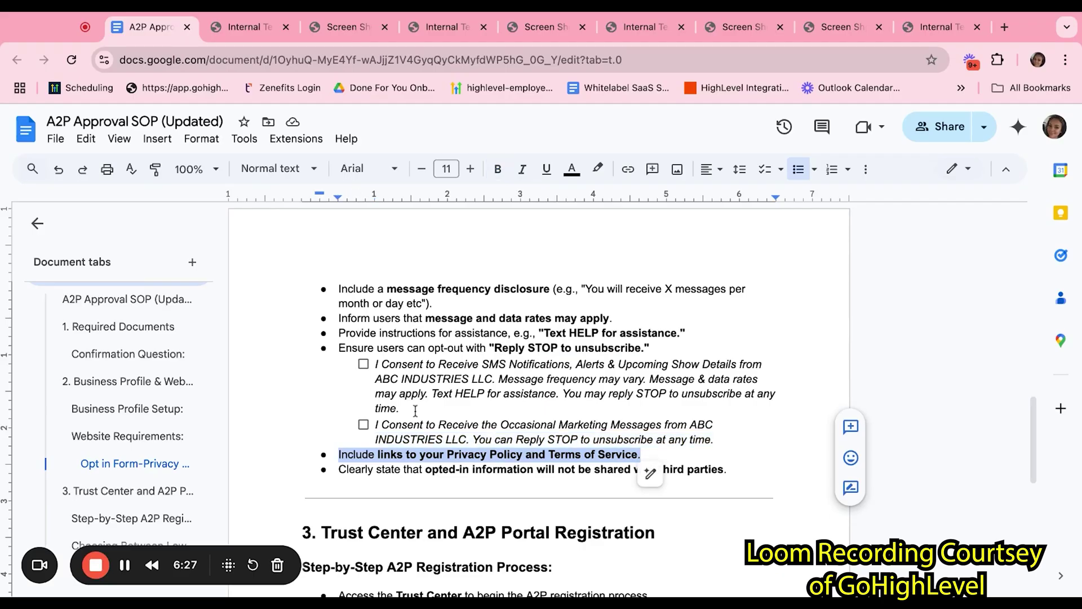
# - Select the words 'Privacy Policy' in Form 0's Privacy Policy | Terms of Service footer text
pyautogui.click(624, 33)
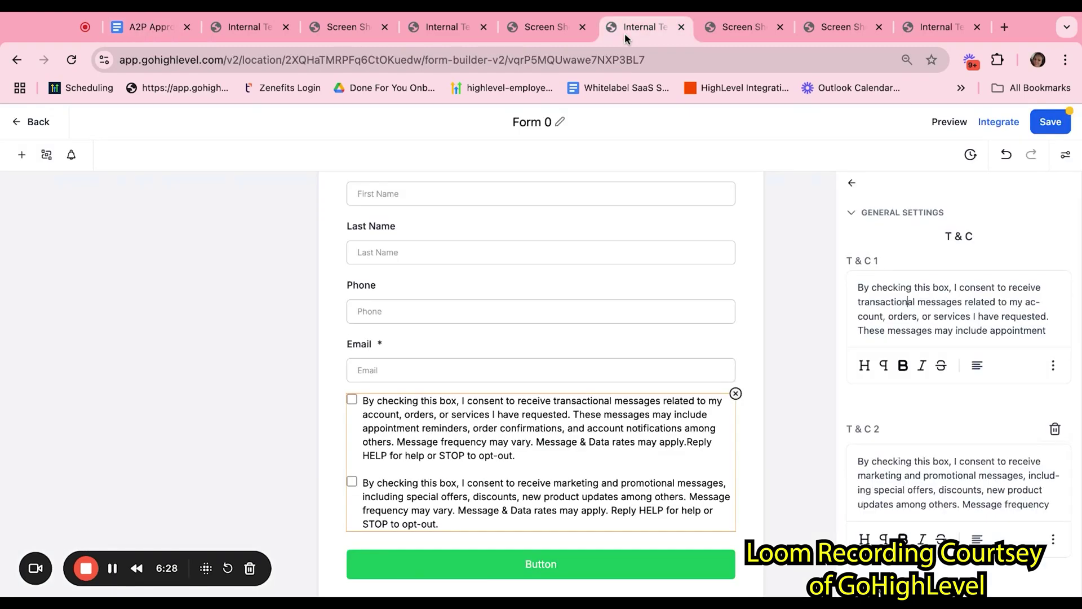
pyautogui.scroll(-1, 494, 528)
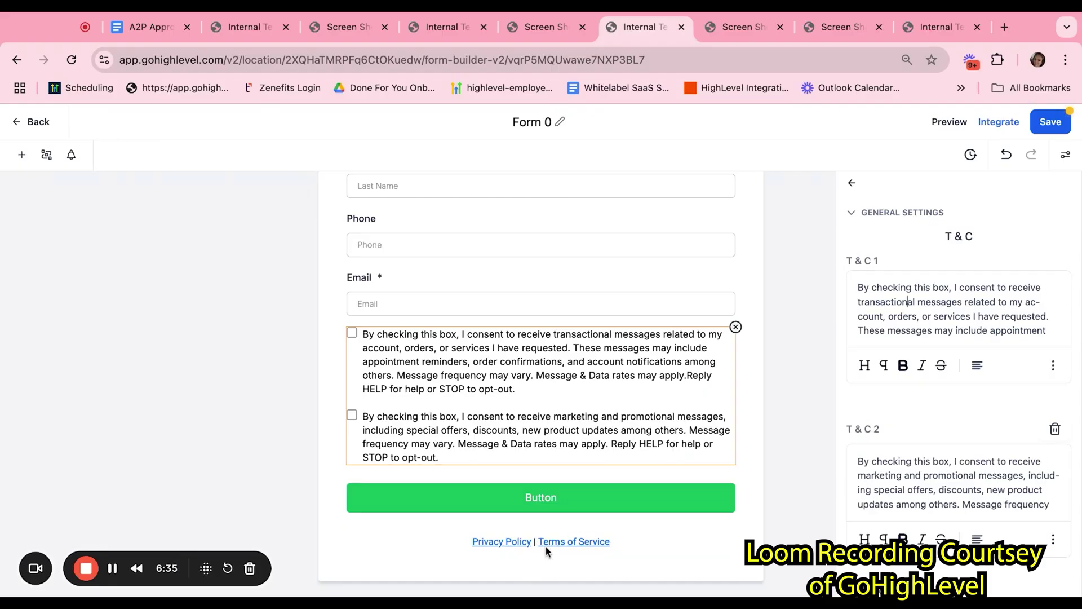
pyautogui.click(618, 543)
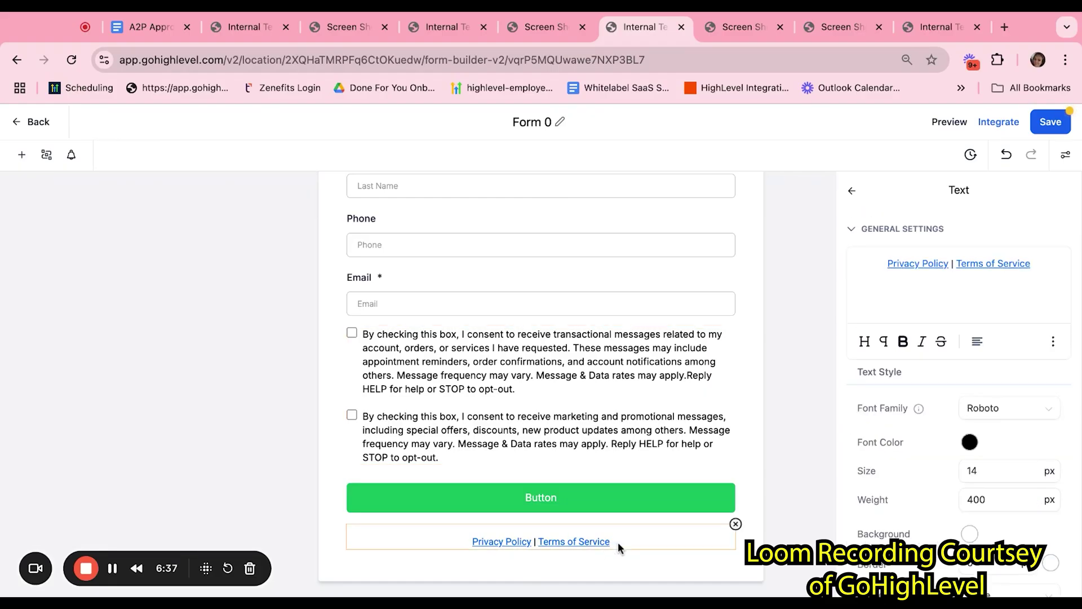
pyautogui.doubleClick(950, 265)
pyautogui.hotkey('shift', 'Left')
pyautogui.hotkey('shift', 'Left')
pyautogui.hotkey('shift', 'Left')
pyautogui.hotkey('shift', 'Left')
pyautogui.hotkey('shift', 'Left')
pyautogui.hotkey('shift', 'Left')
pyautogui.hotkey('shift', 'Left')
pyautogui.hotkey('shift', 'Left')
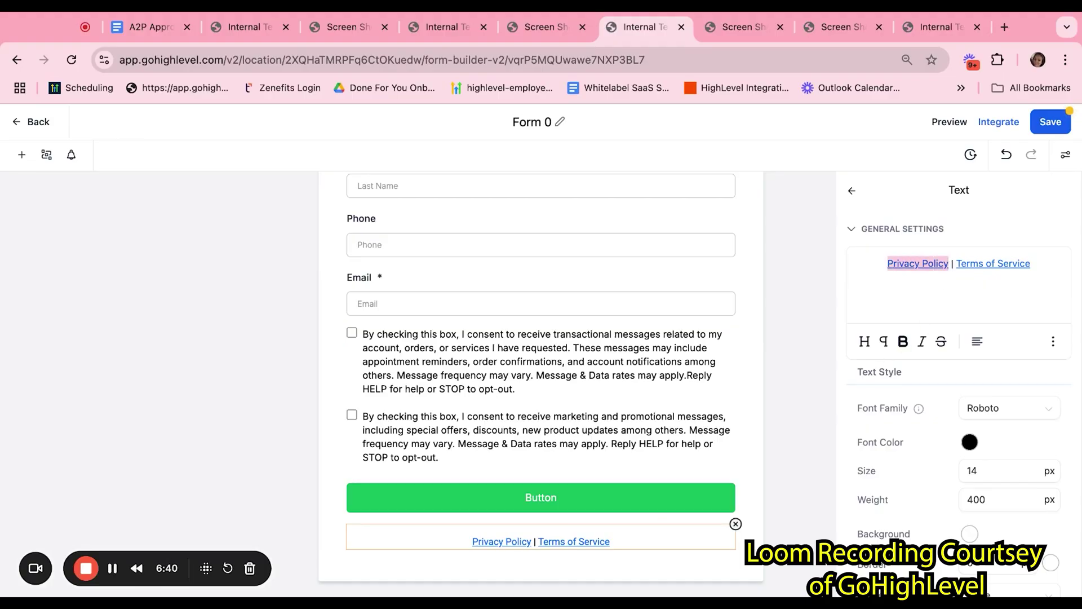
# - Inspect the Privacy Policy link in Insert Link without changes, then select 'Terms of Service'
pyautogui.click(1053, 342)
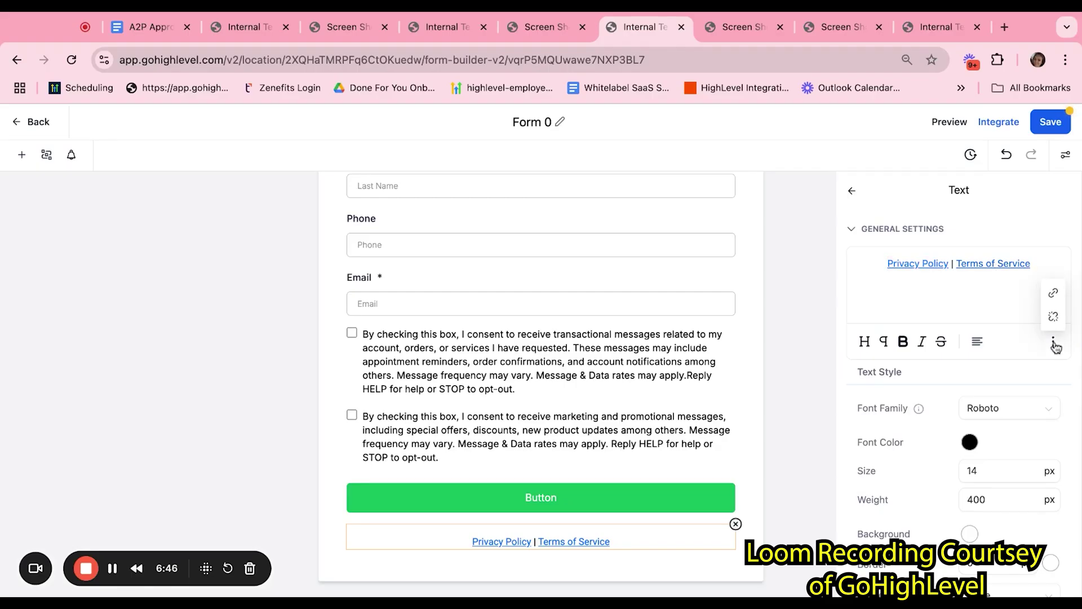
pyautogui.click(1055, 294)
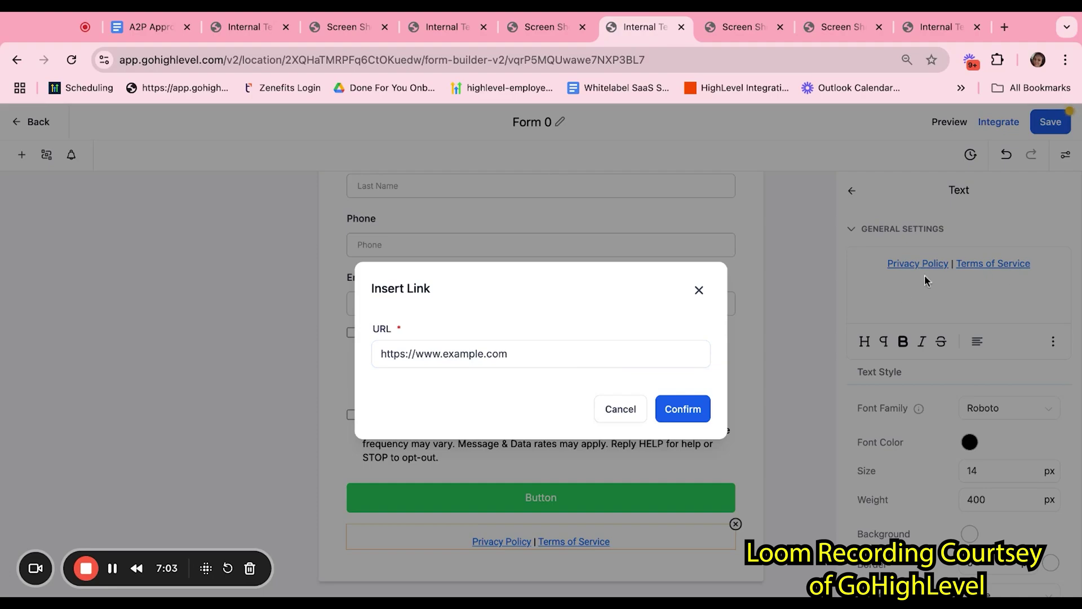
pyautogui.click(699, 290)
pyautogui.click(1031, 264)
pyautogui.hotkey('alt', 'shift', 'Left')
pyautogui.hotkey('alt', 'shift', 'Left')
pyautogui.hotkey('alt', 'shift', 'Left')
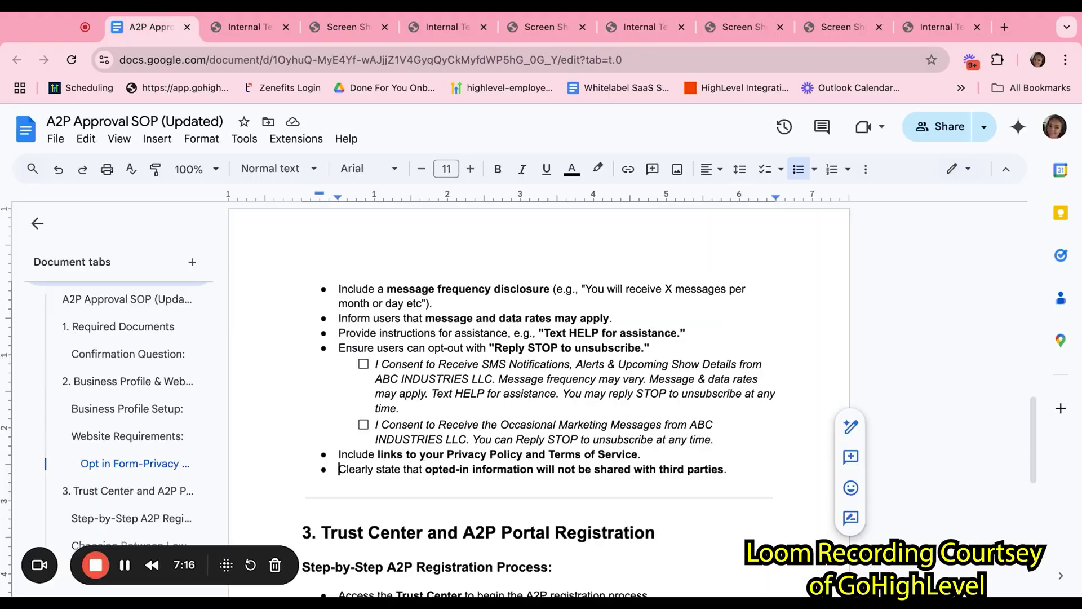
# - Highlight the SOP bullet about not sharing opted-in information, then view the privacy policy screenshot
pyautogui.moveTo(339, 469); pyautogui.dragTo(710, 474)
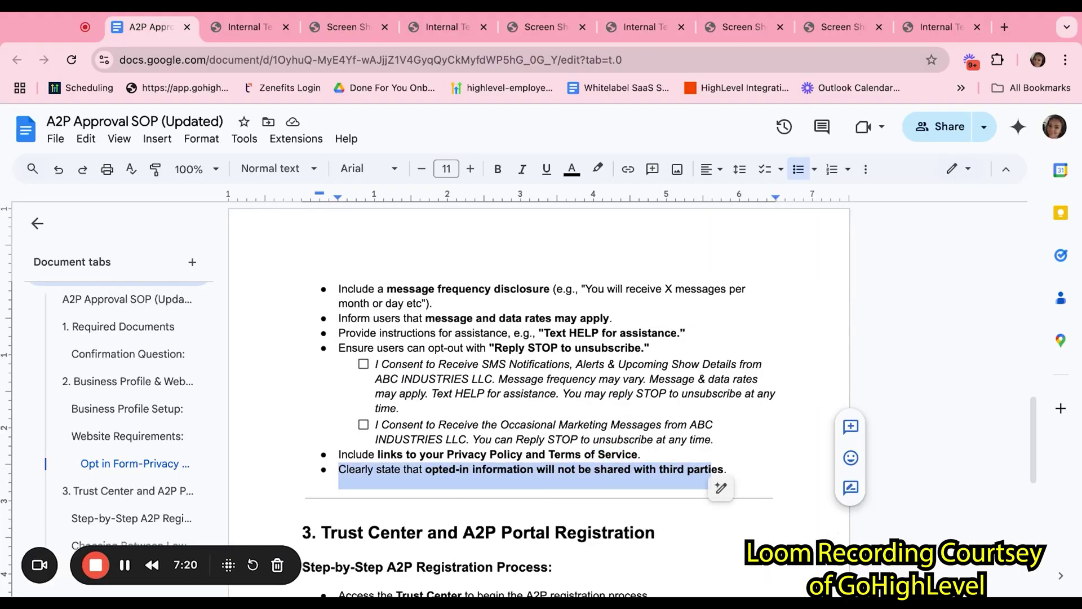
pyautogui.click(743, 465)
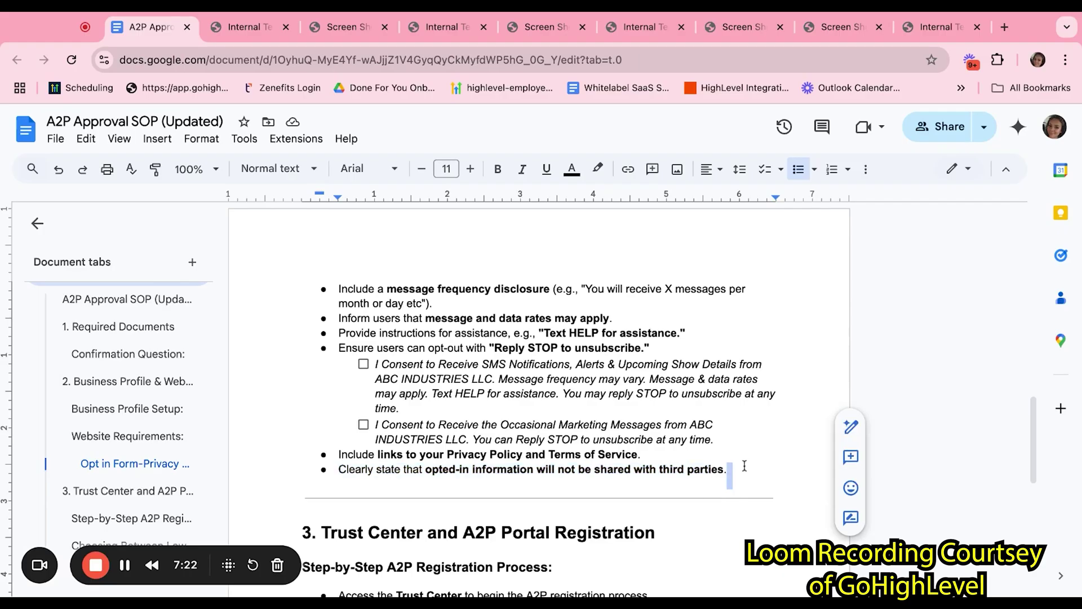
pyautogui.click(741, 22)
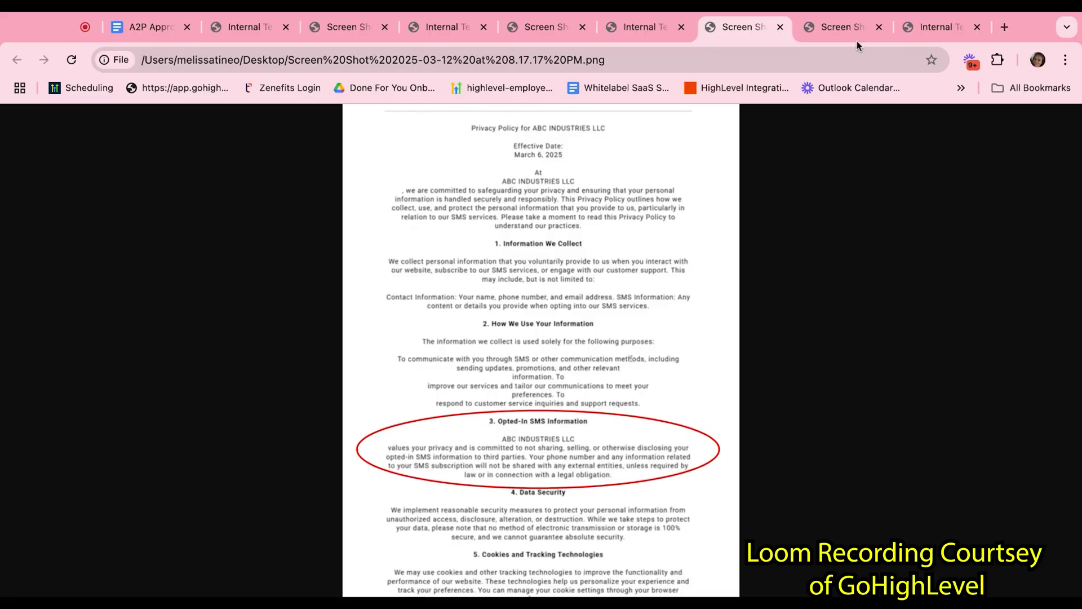
# - Compare the Terms & Conditions and privacy policy screenshots, then return to the SOP's section 3
pyautogui.click(839, 30)
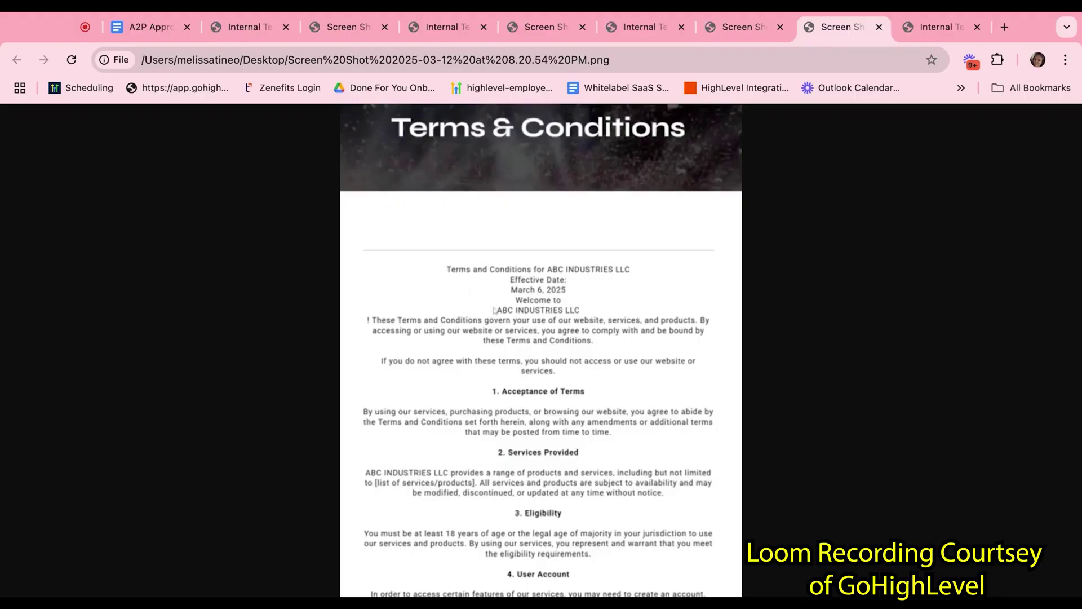
pyautogui.click(750, 23)
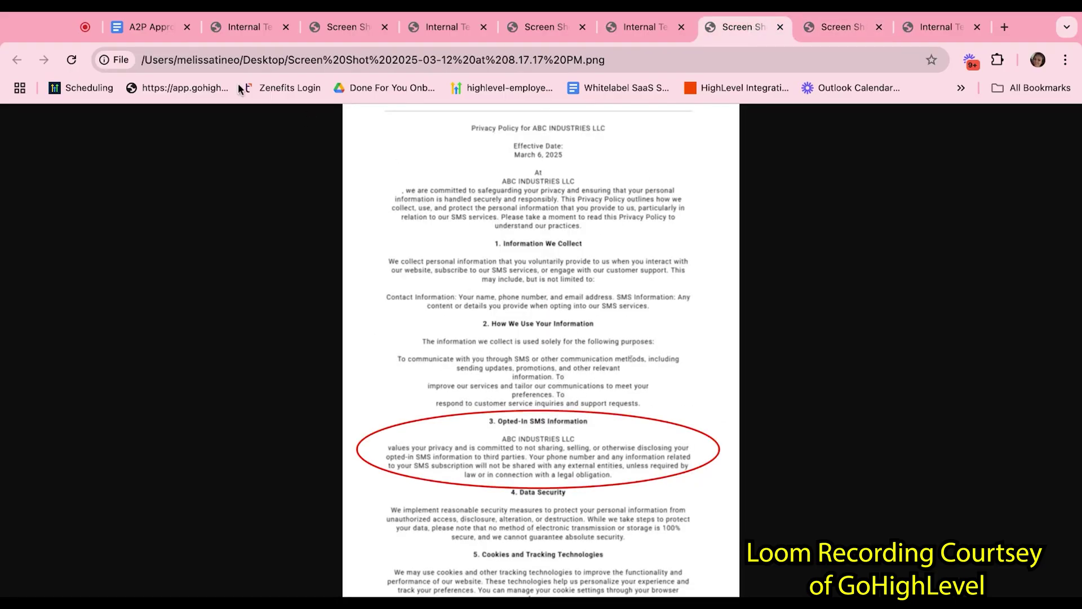
pyautogui.click(127, 30)
pyautogui.scroll(-5, 486, 401)
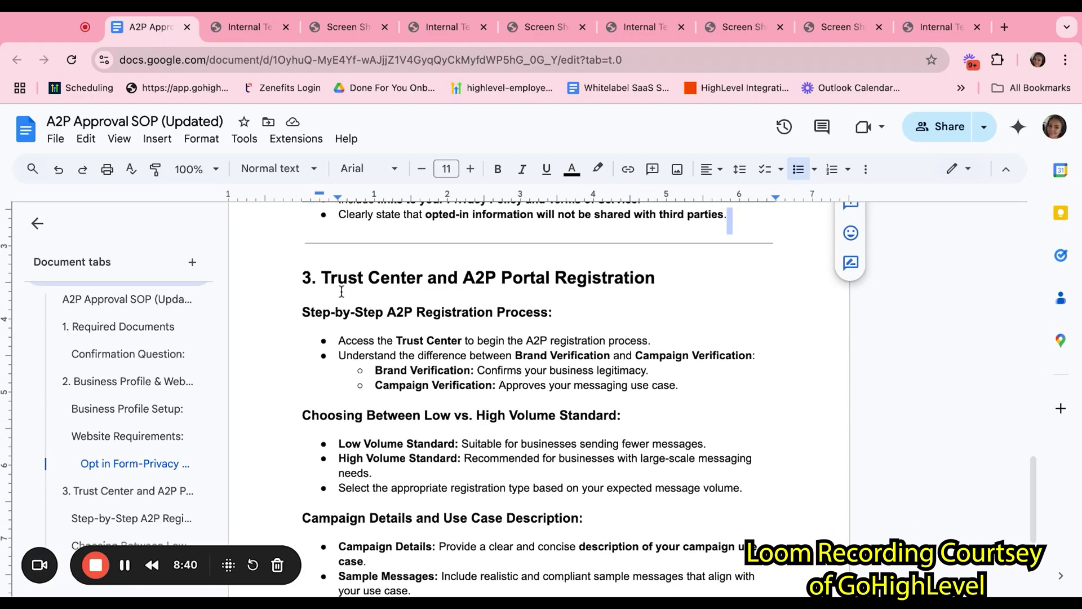
# - Highlight the Trust Center and Step-by-Step A2P Registration headings in the SOP, then switch to GoHighLevel's Trust Center
pyautogui.tripleClick(320, 281)
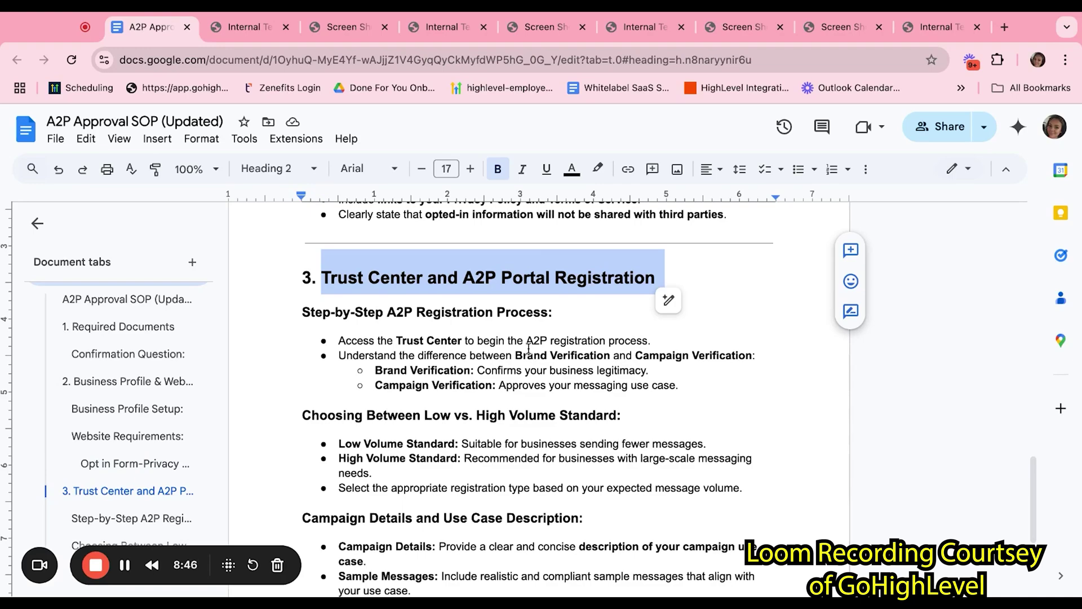
pyautogui.click(306, 316)
pyautogui.hotkey('shift', 'End')
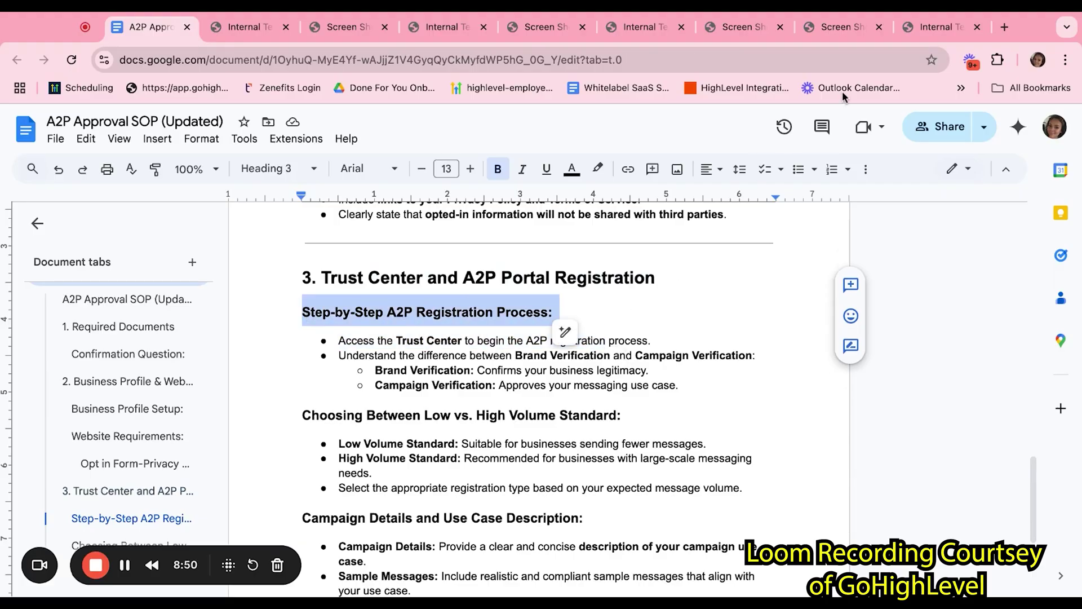
pyautogui.click(915, 31)
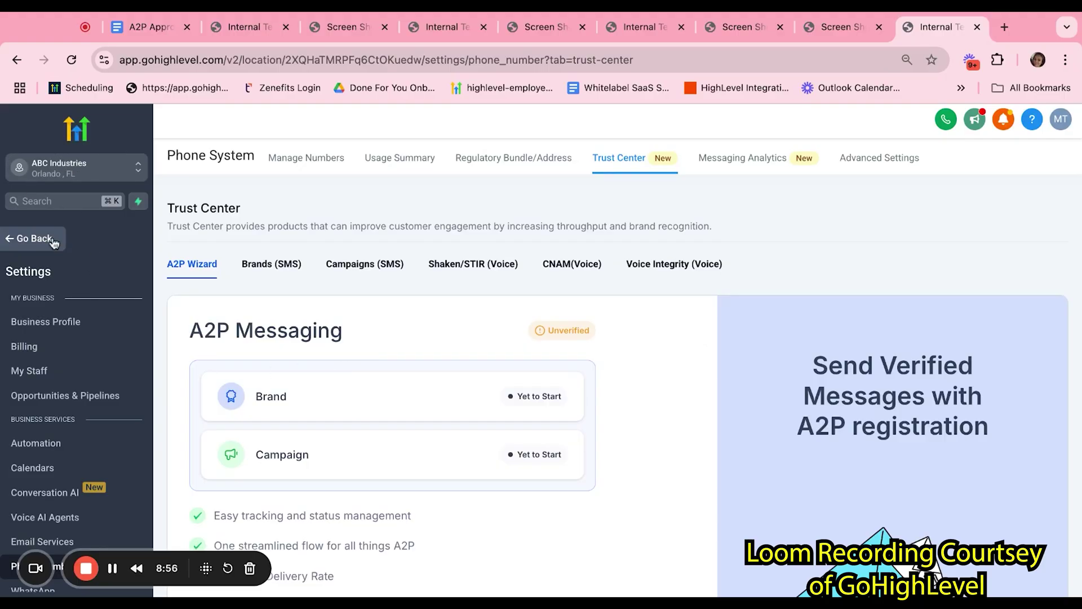
# - Review the A2P Wizard's Brand and Campaign sections, then choose Start Registering Now
pyautogui.scroll(-1, 54, 401)
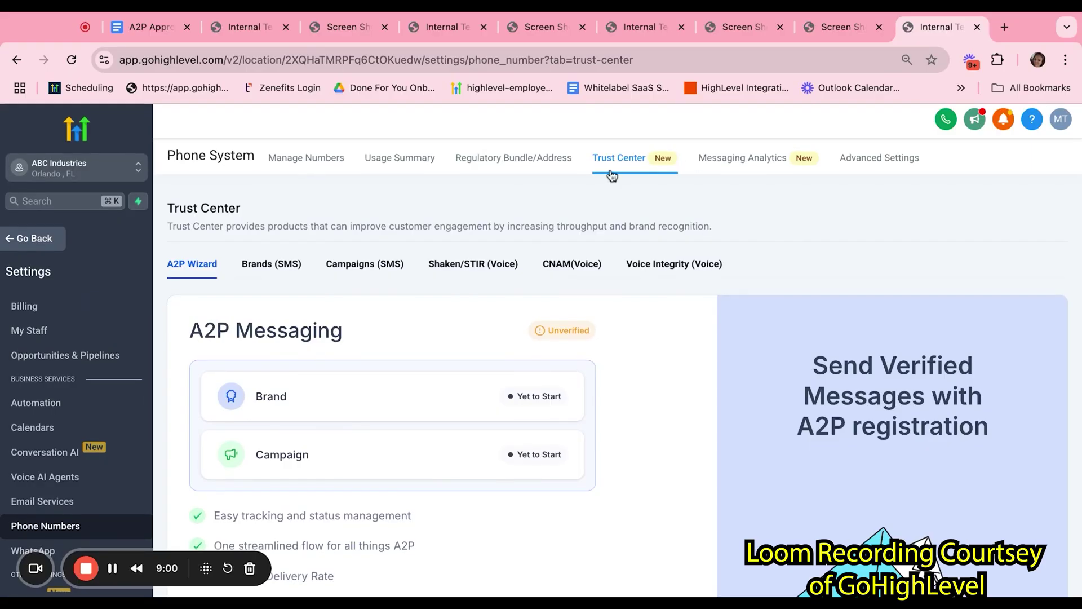
pyautogui.scroll(-2, 489, 411)
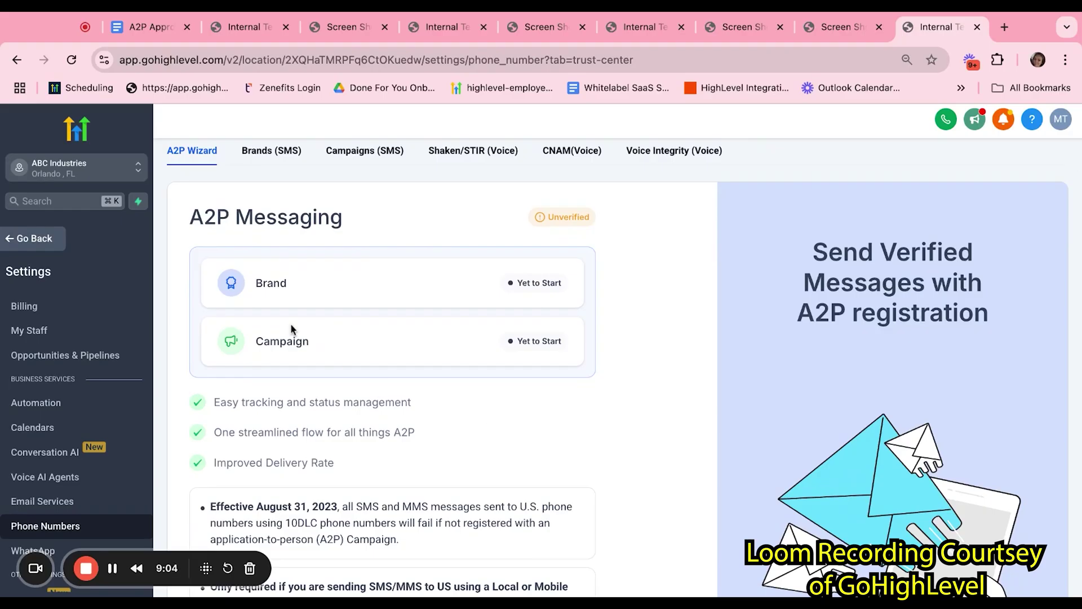
pyautogui.doubleClick(258, 340)
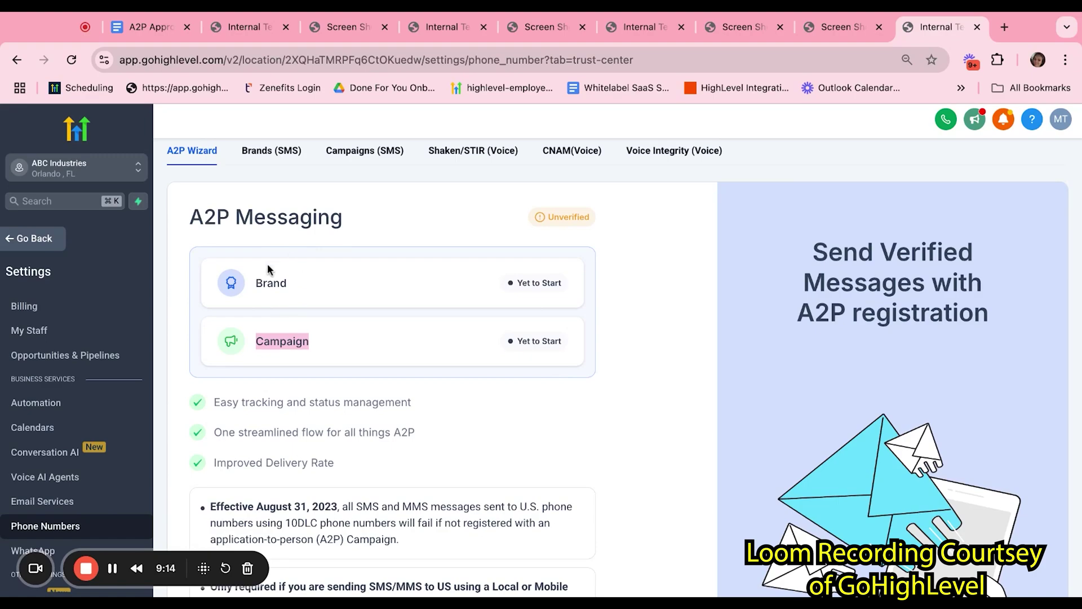
pyautogui.click(321, 344)
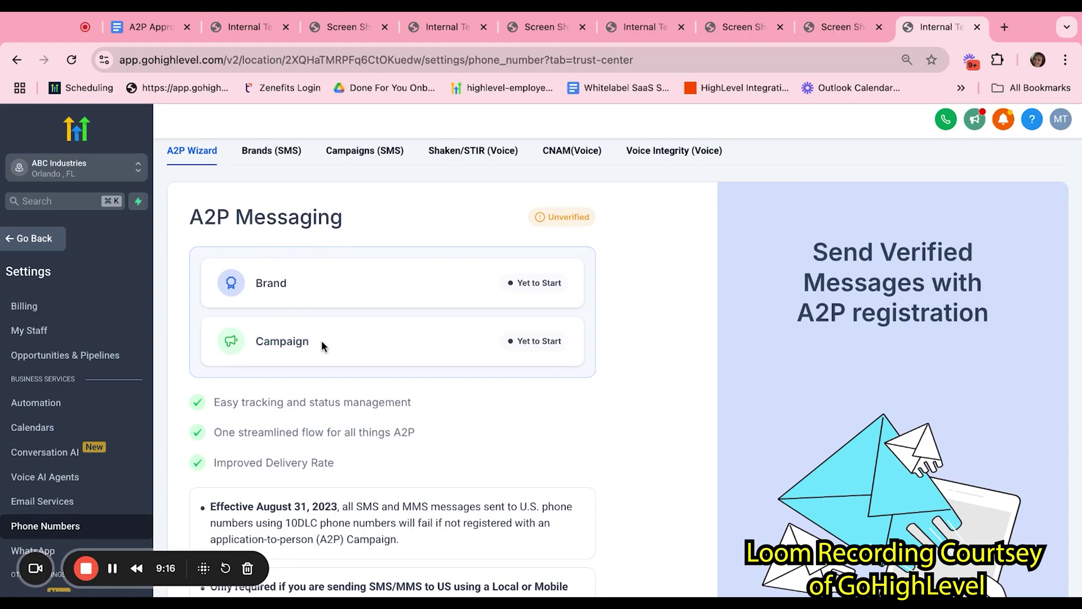
pyautogui.scroll(-3, 321, 340)
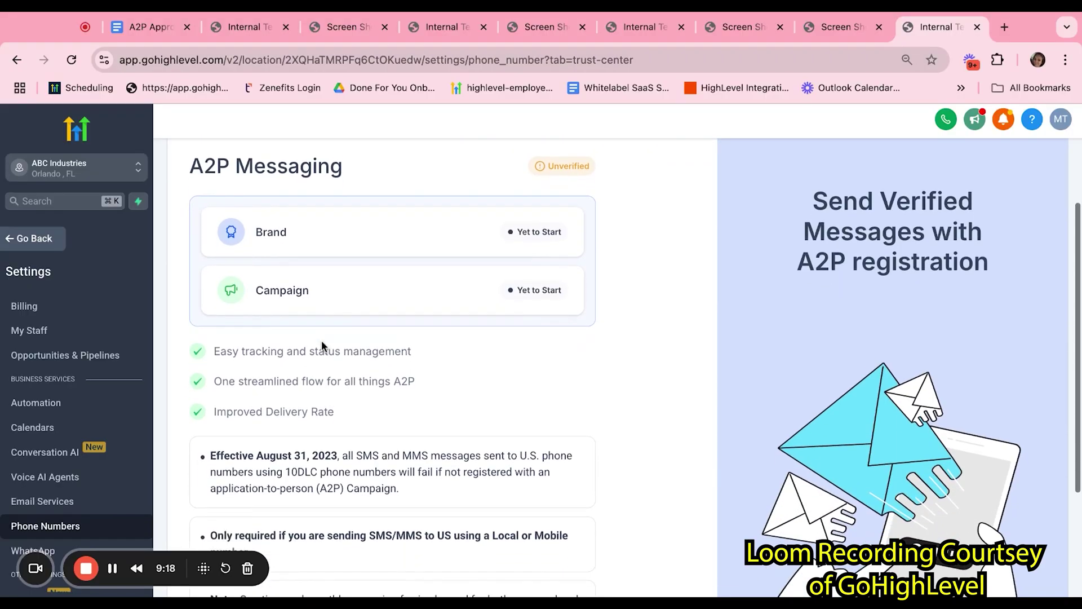
pyautogui.scroll(-1, 302, 407)
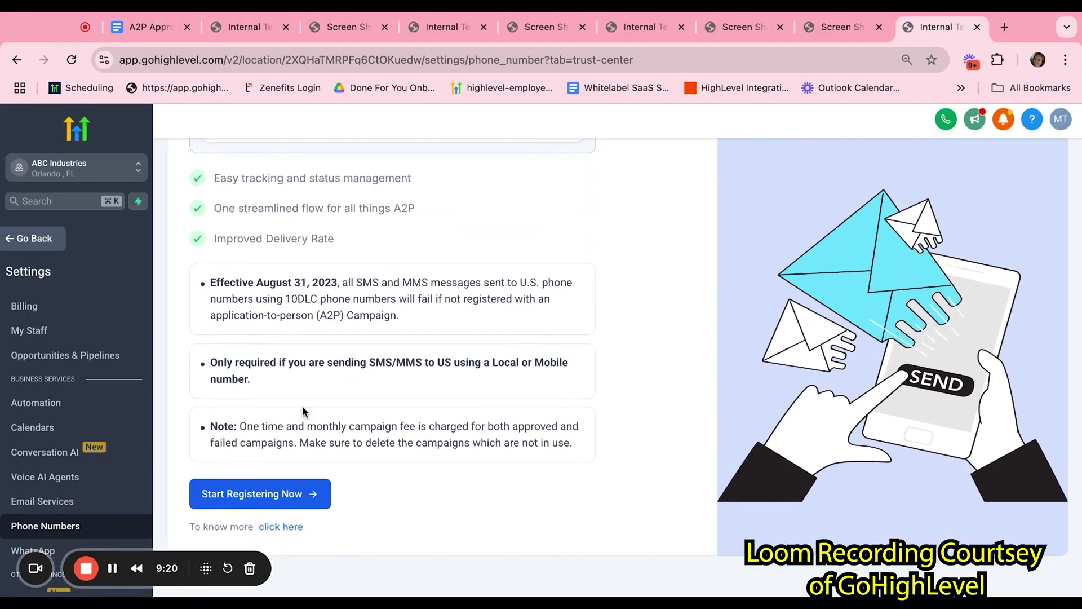
pyautogui.click(259, 496)
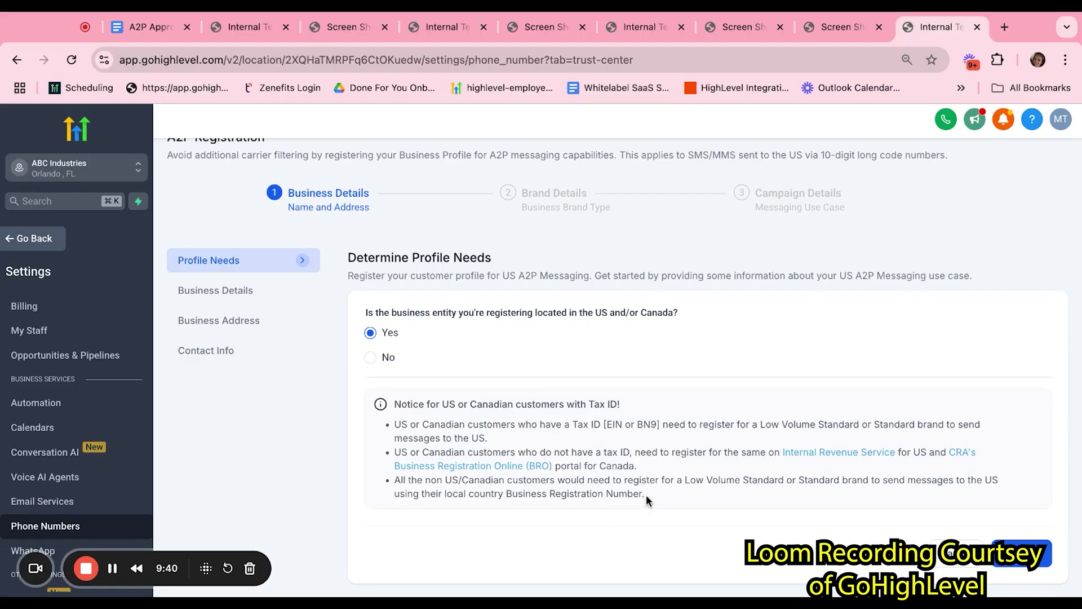
# - Note the Business Registration Number notice, continue past Profile Needs, and review the Business Details form
pyautogui.moveTo(646, 494); pyautogui.dragTo(505, 493)
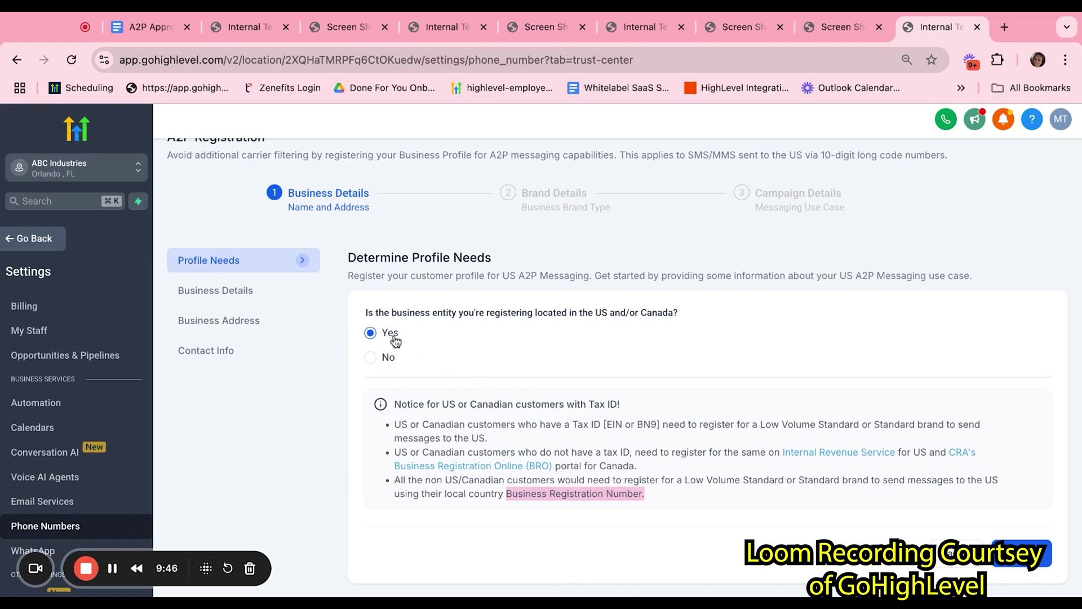
pyautogui.click(1021, 553)
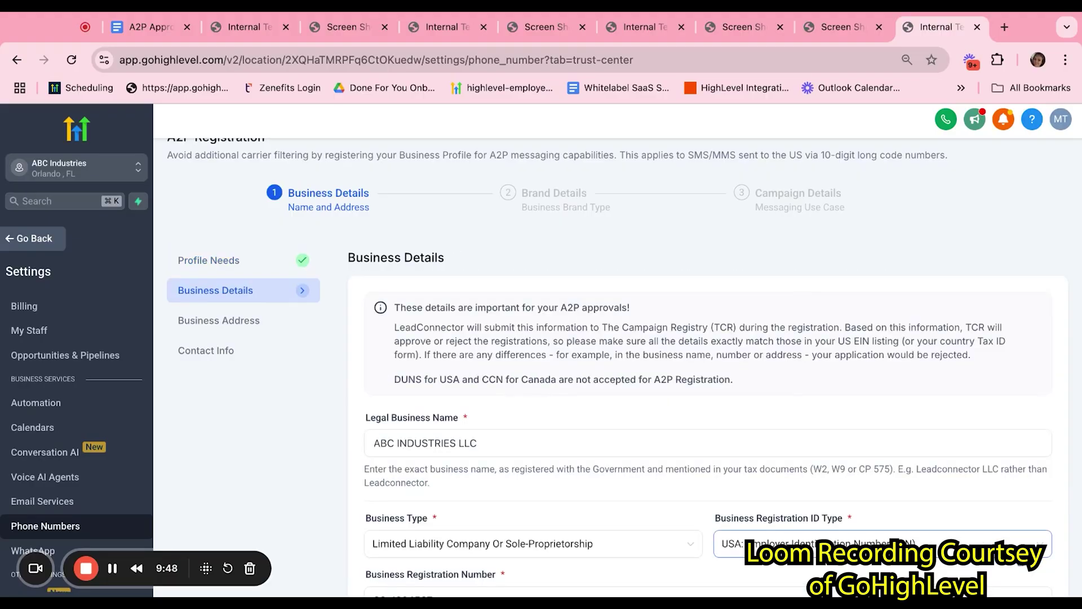
pyautogui.scroll(-2, 897, 404)
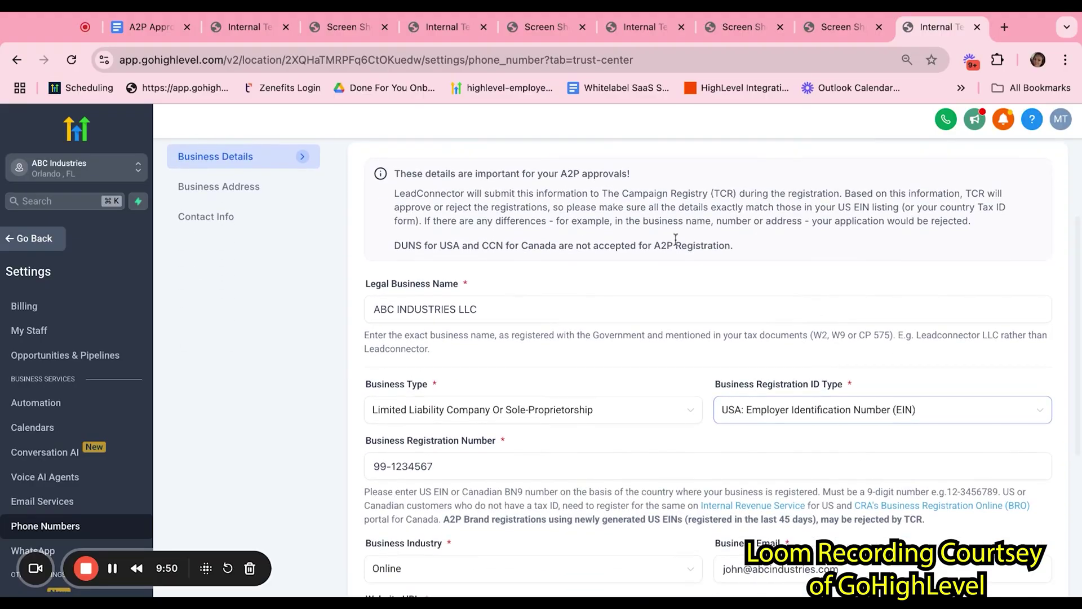
pyautogui.scroll(1, 276, 210)
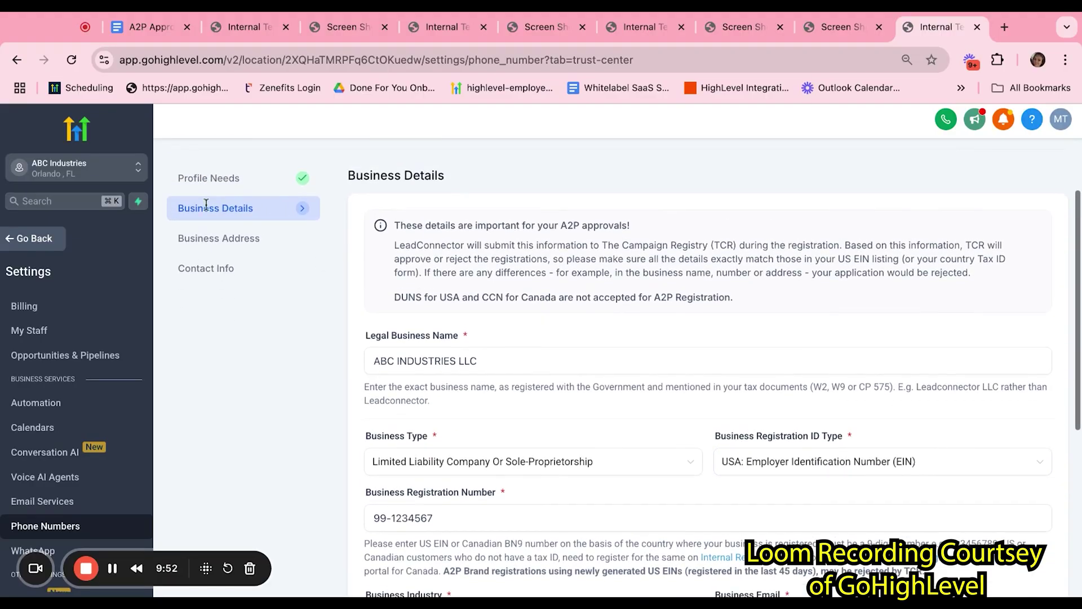
pyautogui.scroll(-2, 515, 348)
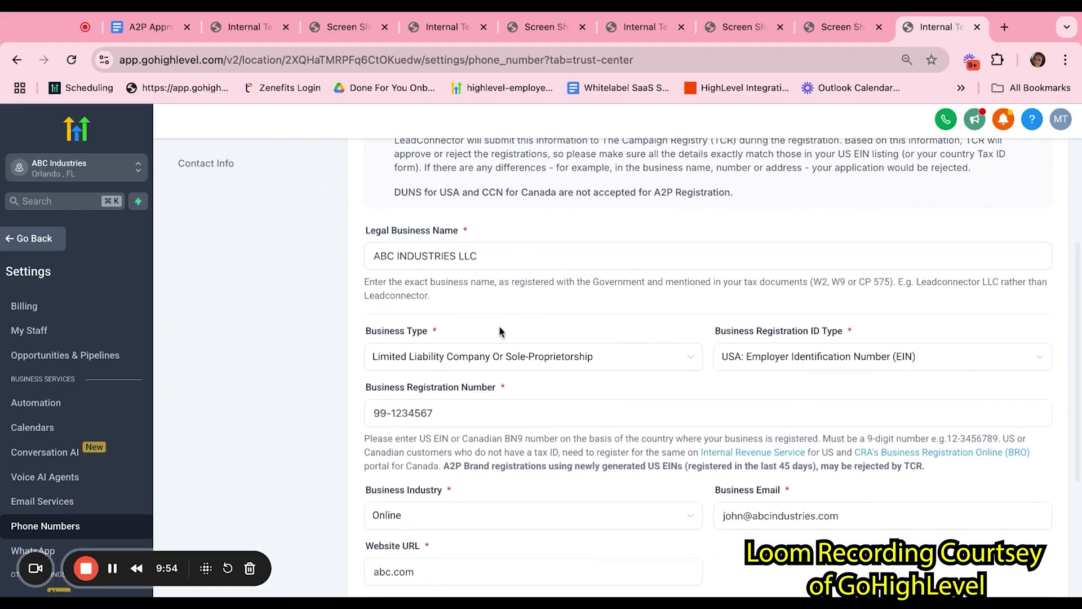
pyautogui.scroll(1, 59, 381)
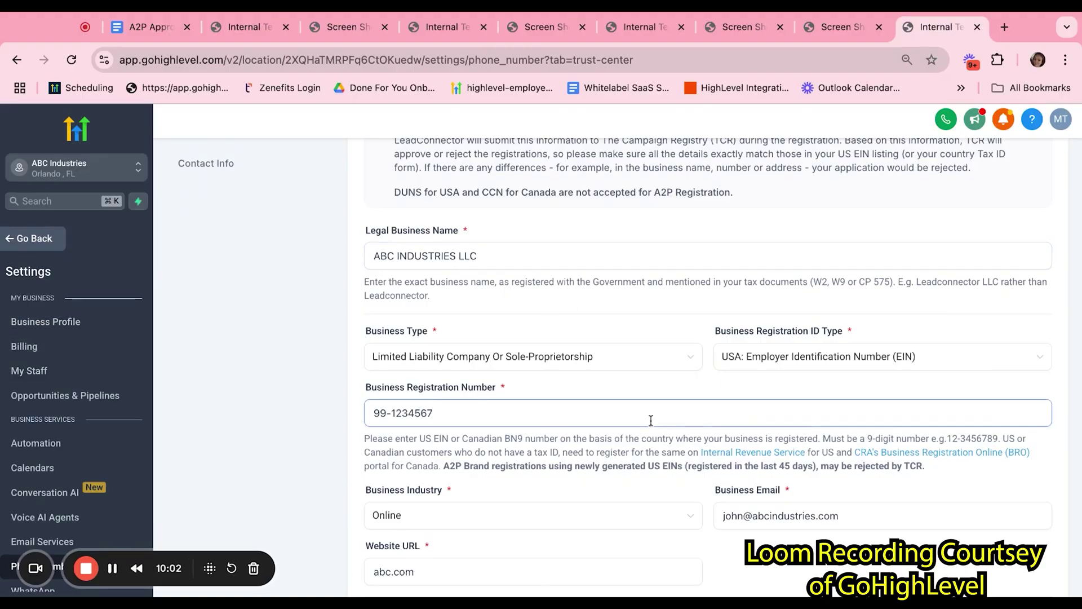
# - Compare the registration number against the IRS EIN letter screenshot and return to the form
pyautogui.click(337, 26)
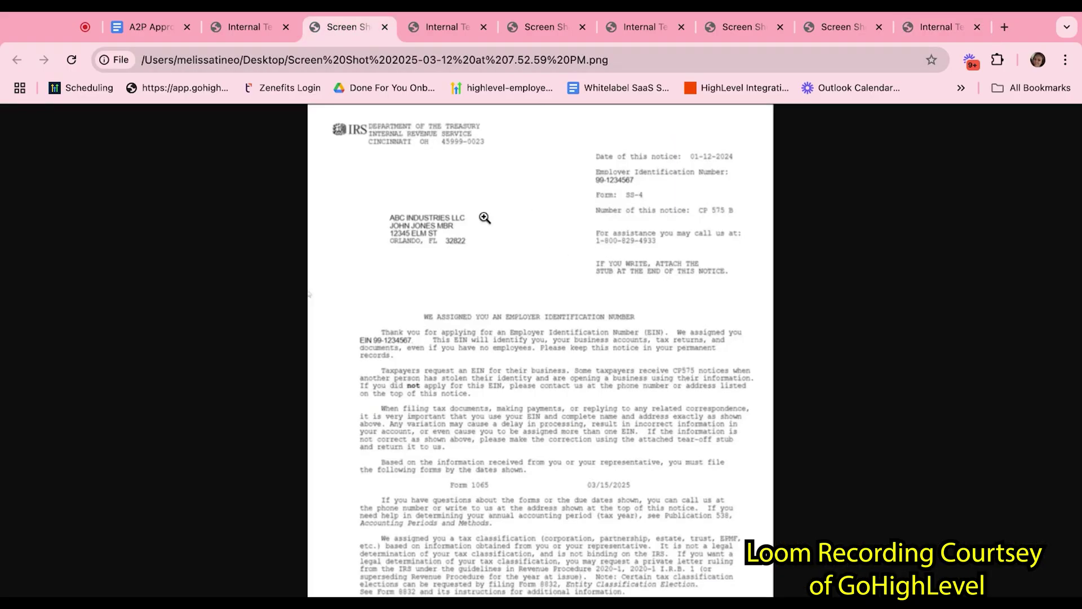
pyautogui.click(912, 26)
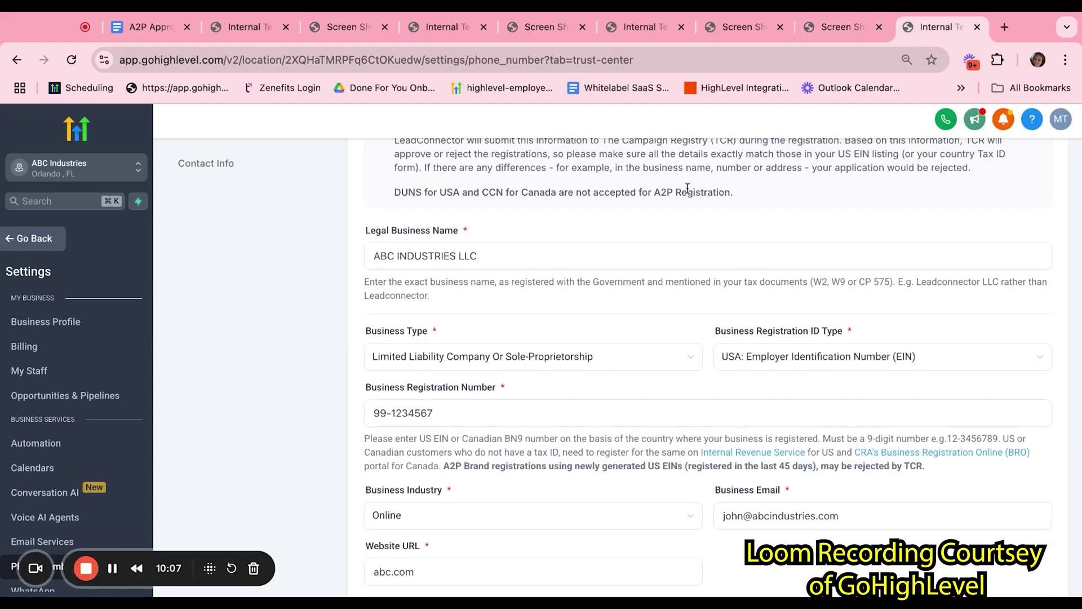
pyautogui.scroll(-2, 629, 319)
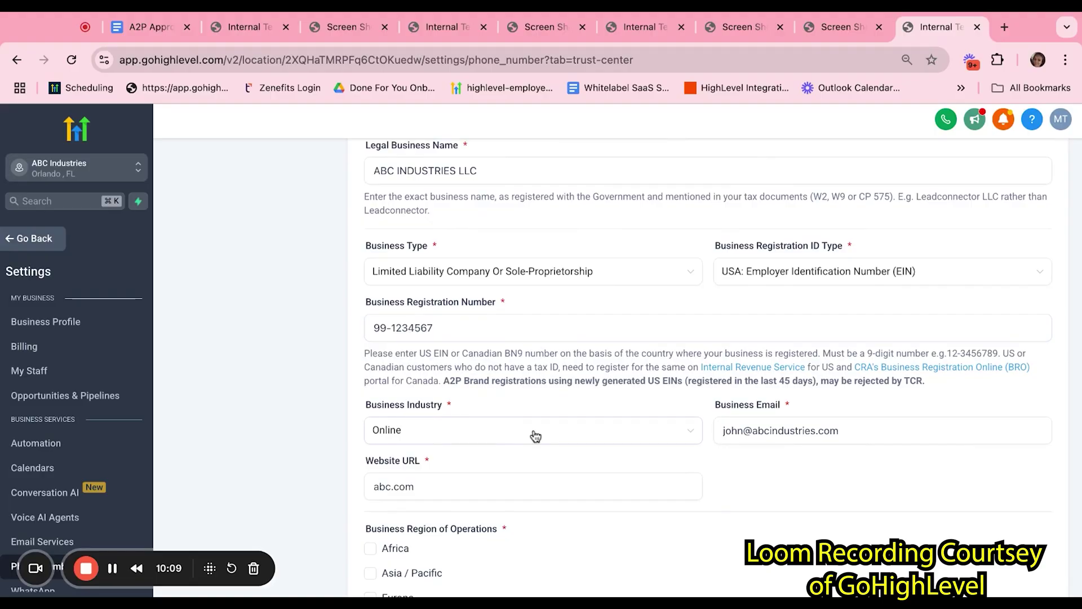
pyautogui.scroll(-3, 536, 436)
# - Move past Business Address, check the representative's email and phone in Contact Info, and continue
pyautogui.click(1029, 586)
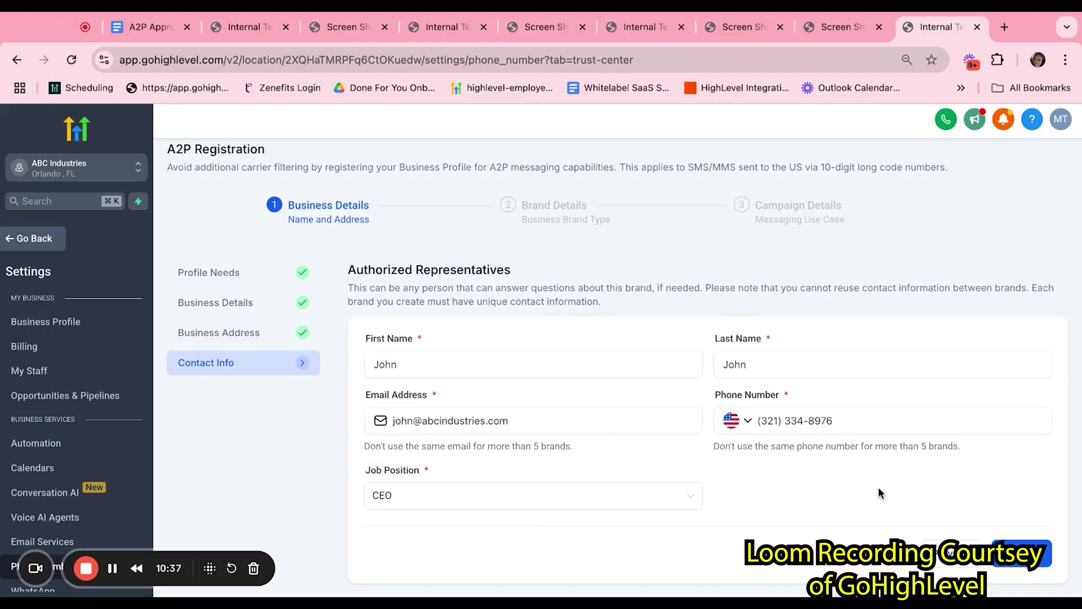
pyautogui.moveTo(429, 394); pyautogui.dragTo(358, 401)
pyautogui.tripleClick(525, 420)
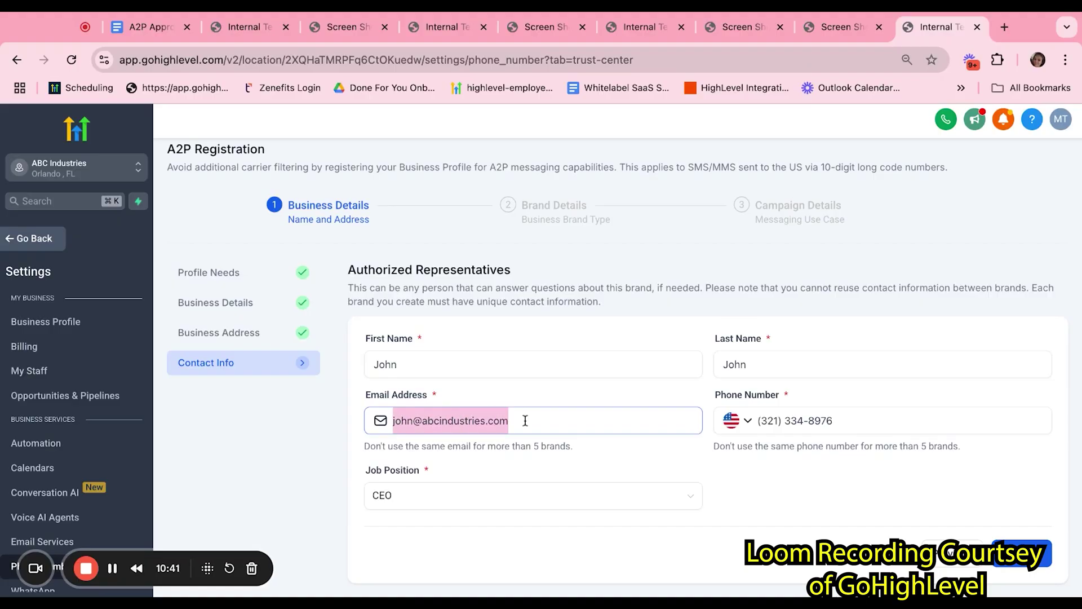
pyautogui.tripleClick(861, 426)
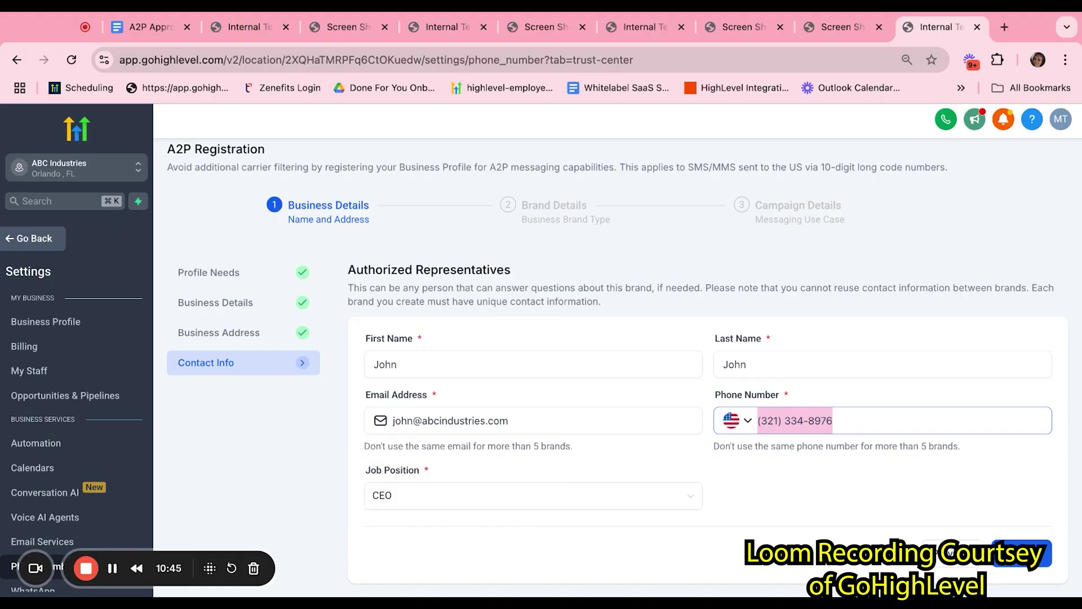
pyautogui.click(1021, 553)
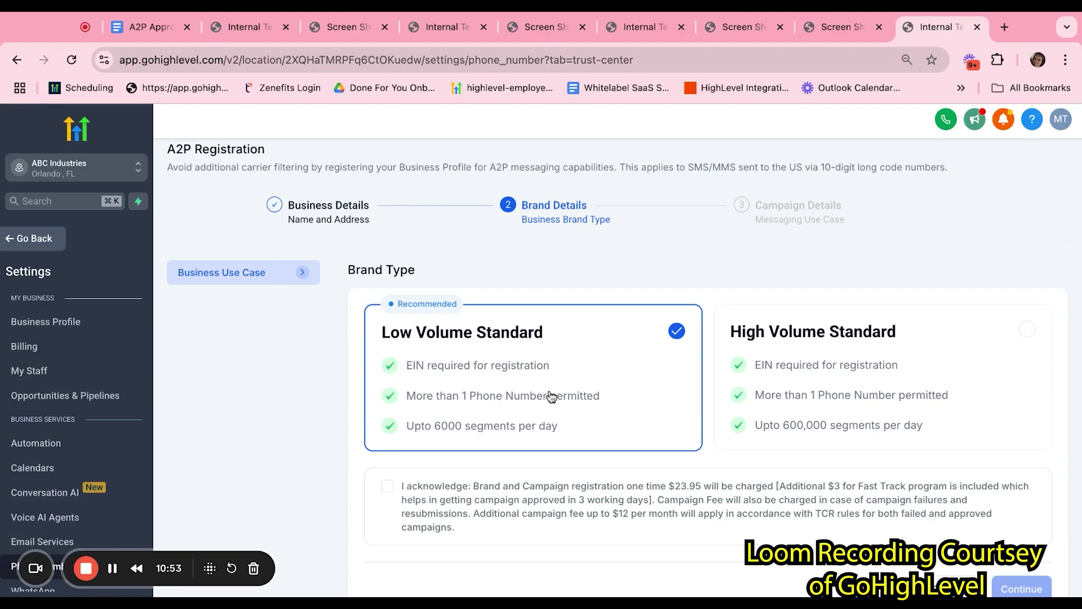
# - Compare Low Volume Standard's one-time $23.95 fee with High Volume Standard's $68.05 fee
pyautogui.click(785, 395)
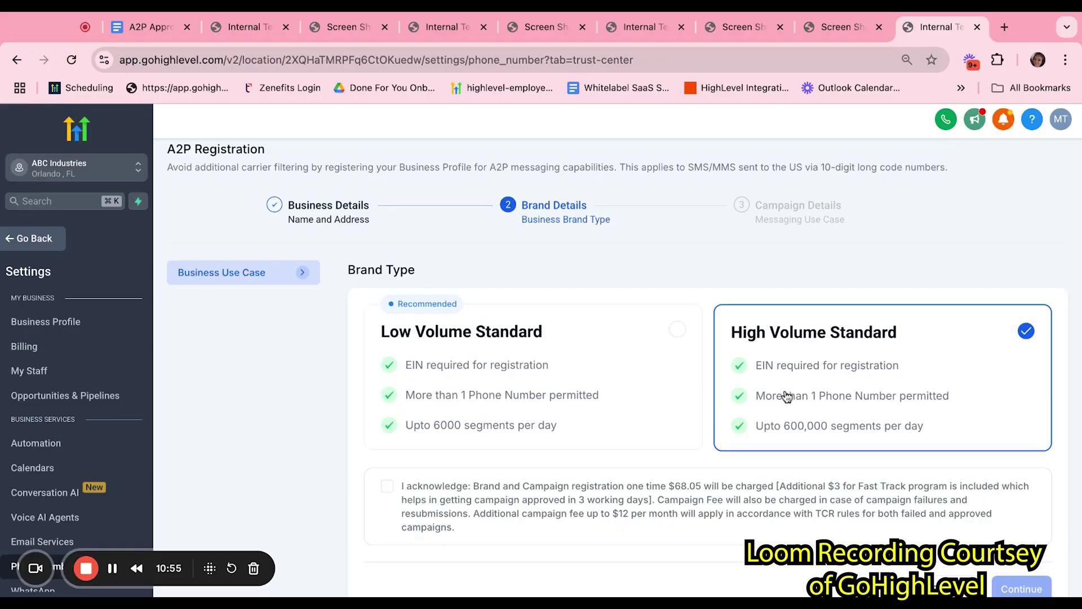
pyautogui.click(570, 402)
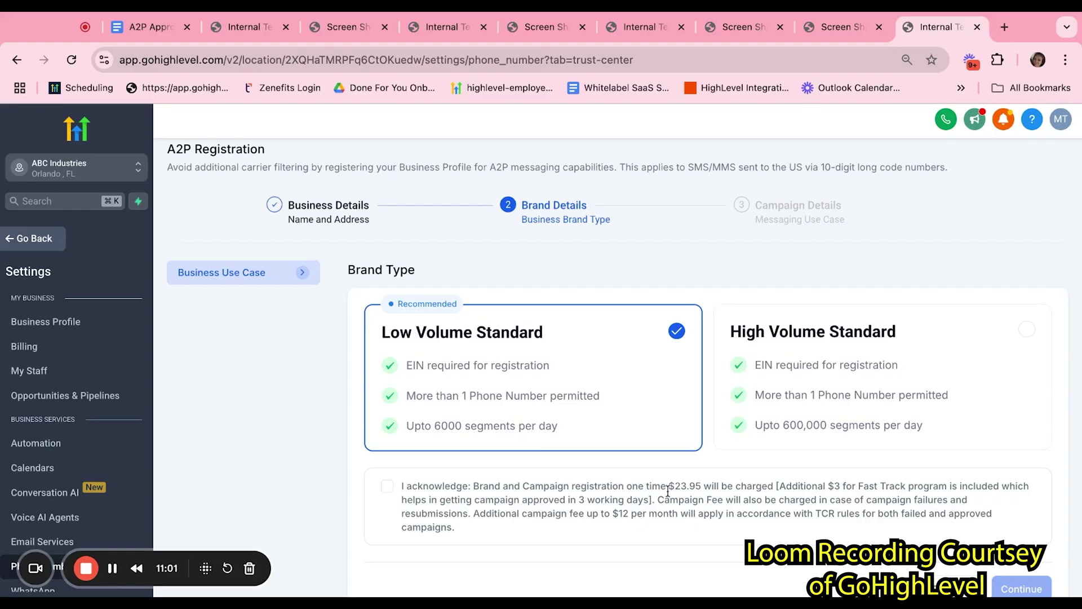
pyautogui.moveTo(703, 486); pyautogui.dragTo(570, 485)
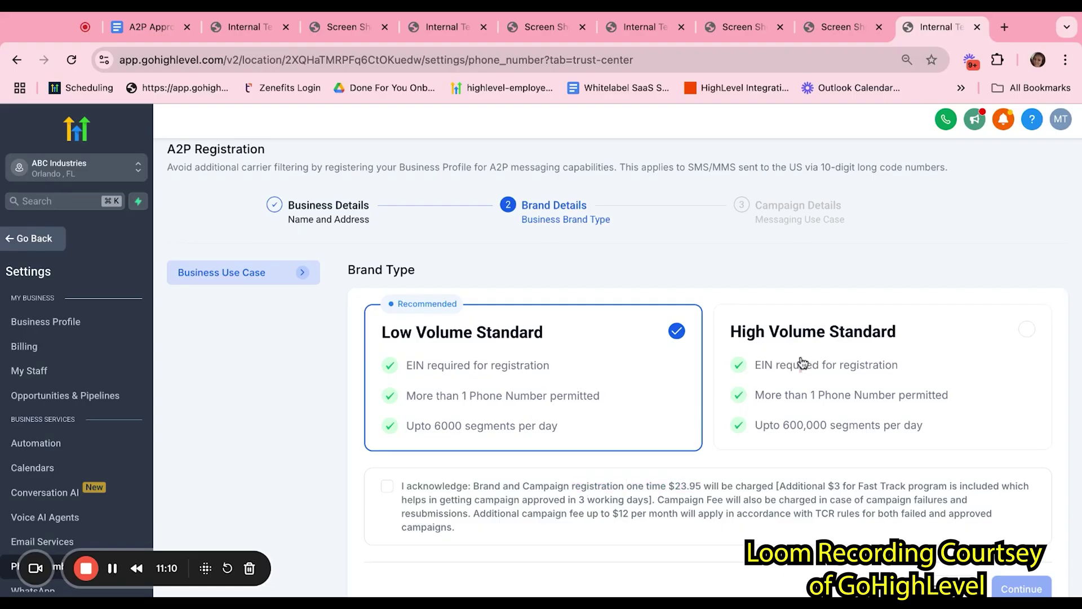
pyautogui.click(803, 365)
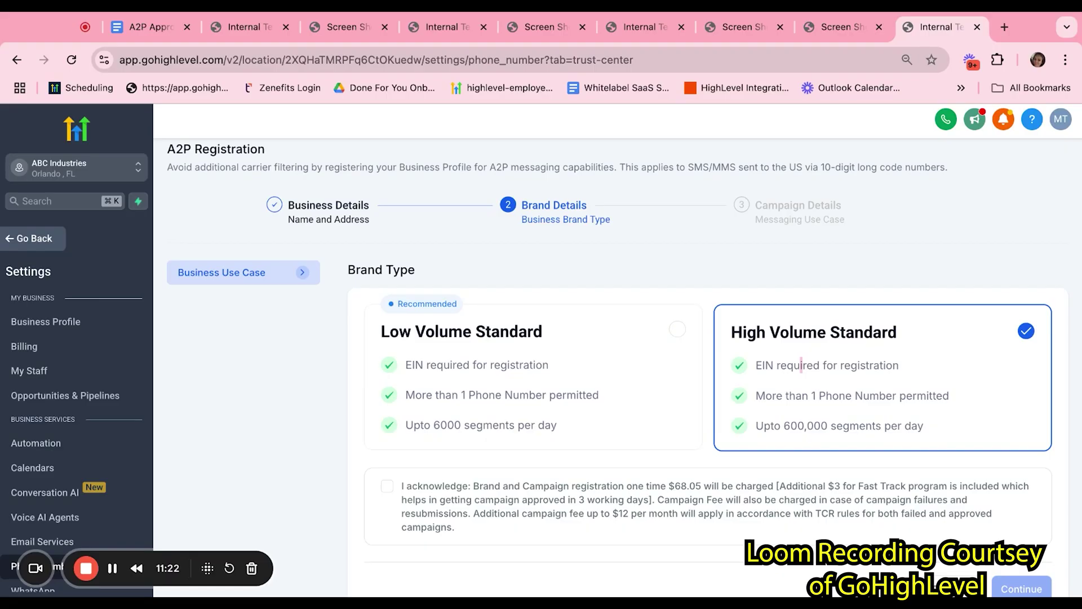
pyautogui.click(636, 375)
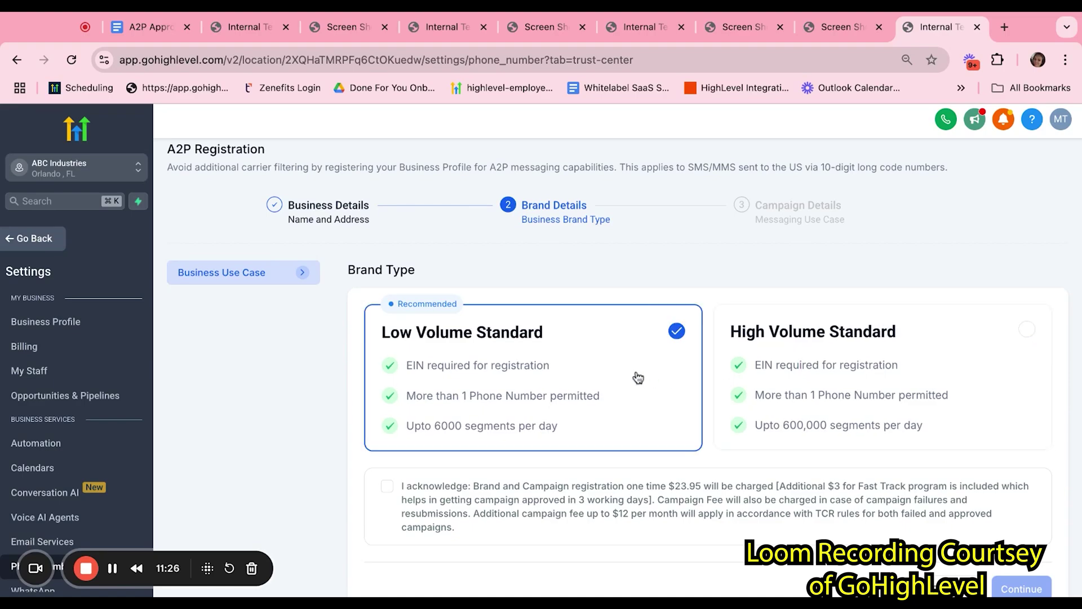
pyautogui.click(788, 378)
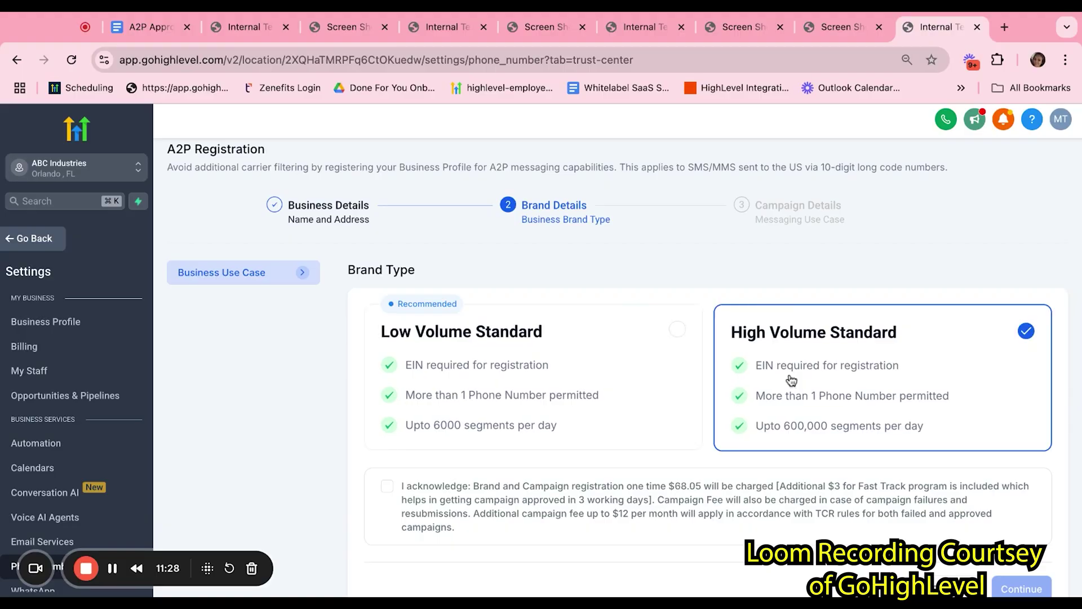
pyautogui.click(627, 381)
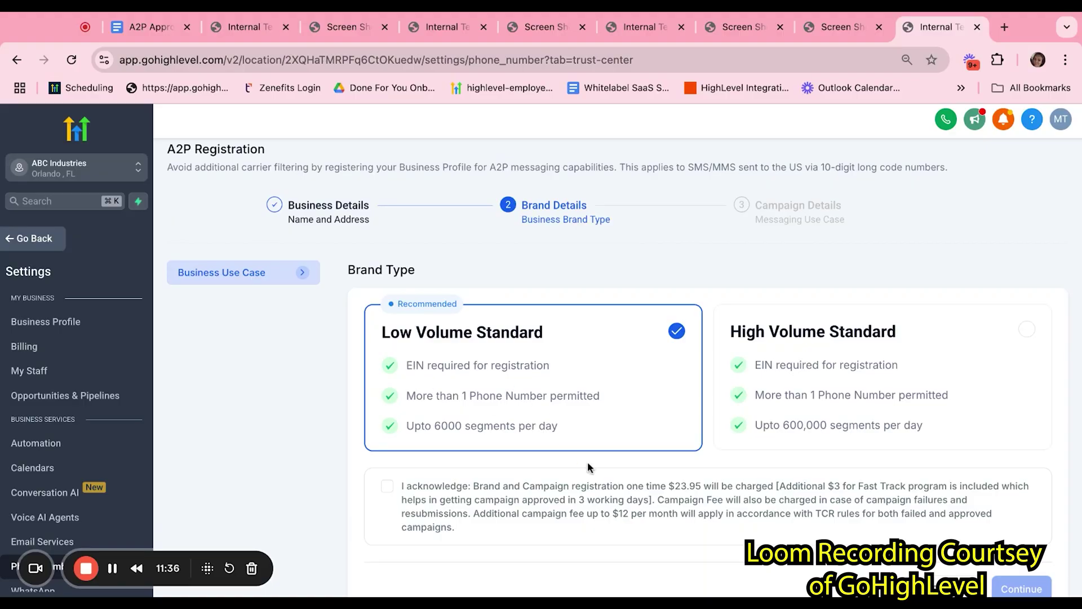
pyautogui.moveTo(626, 486); pyautogui.dragTo(713, 486)
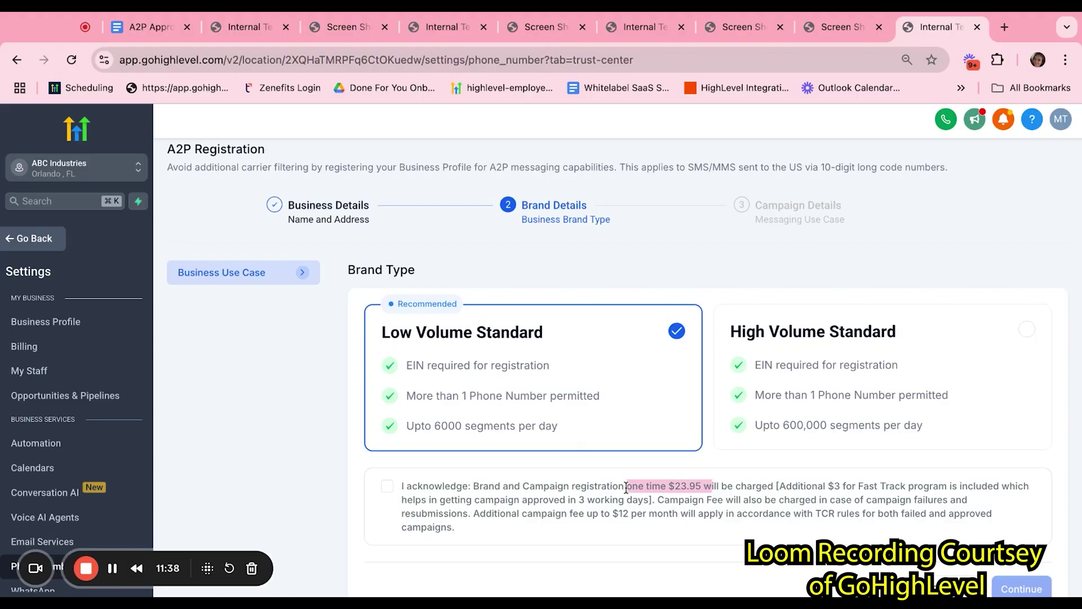
pyautogui.click(787, 432)
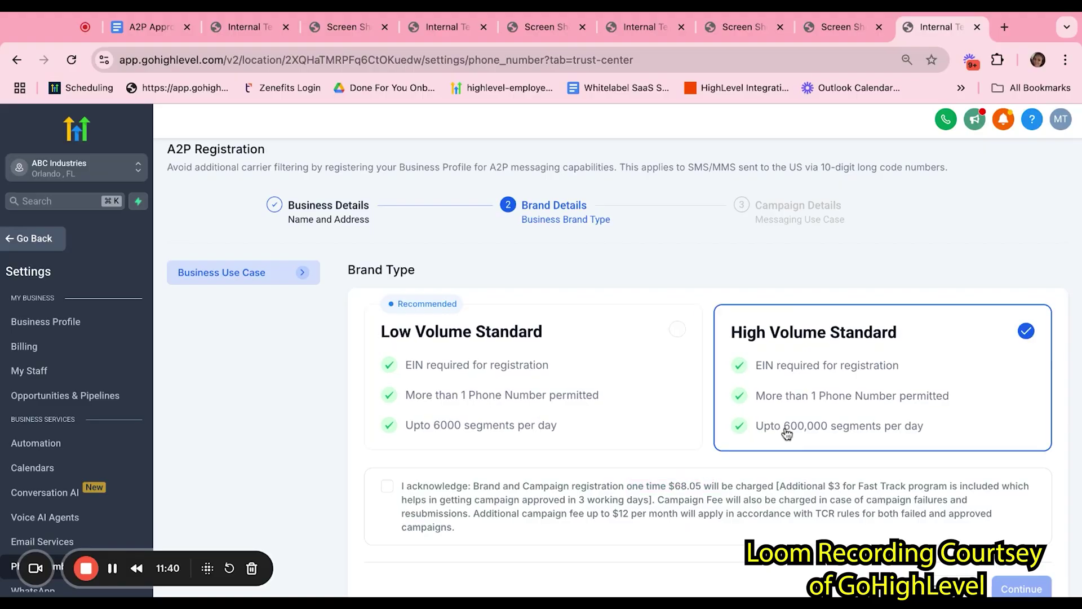
pyautogui.moveTo(627, 486); pyautogui.dragTo(703, 486)
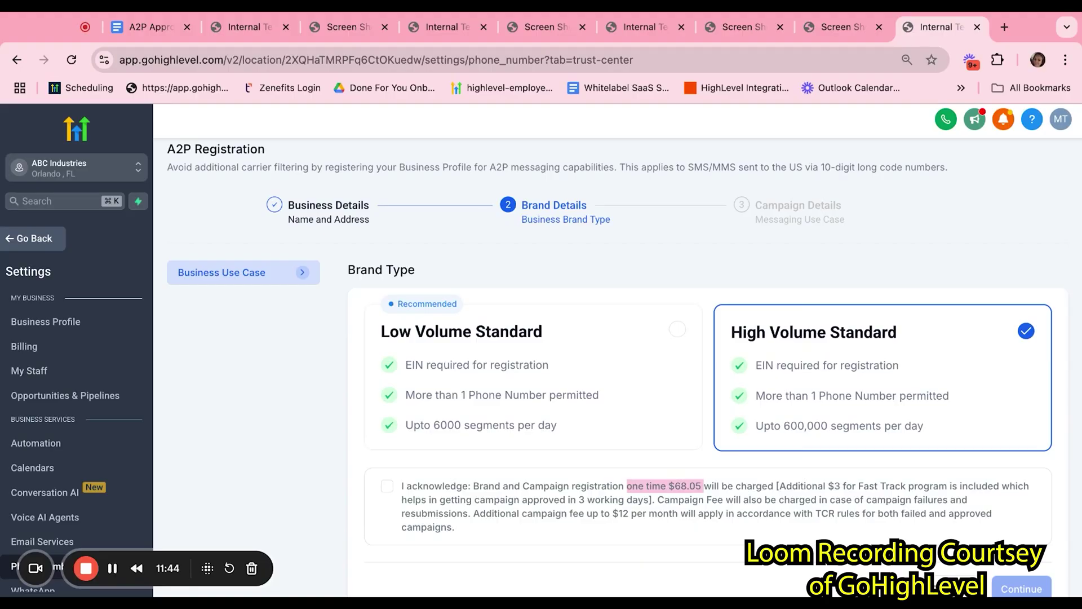
# - Select Low Volume Standard, tick the fee acknowledgement, and continue to Campaign Details
pyautogui.click(678, 338)
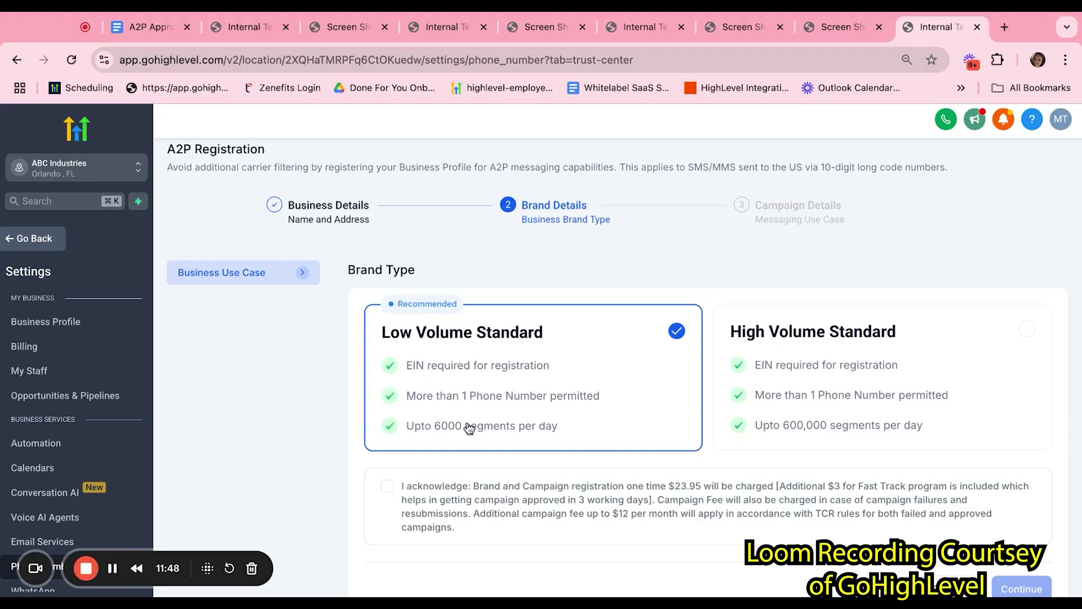
pyautogui.click(387, 486)
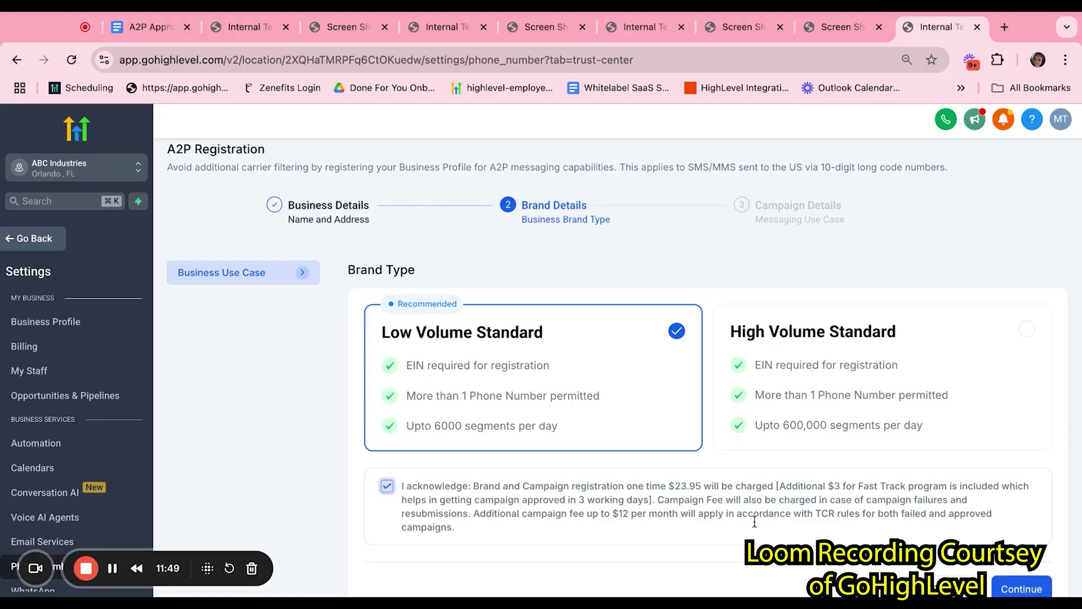
pyautogui.click(1009, 586)
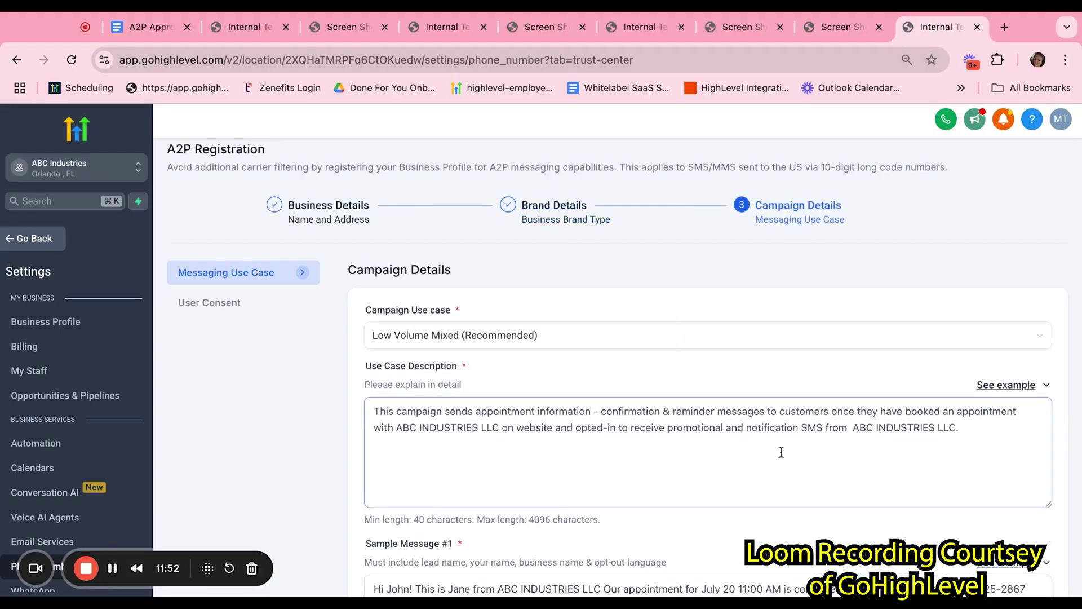
# - Highlight the Campaign Use case label and the SOP's Campaign Details heading, then return to GoHighLevel
pyautogui.scroll(-1, 779, 450)
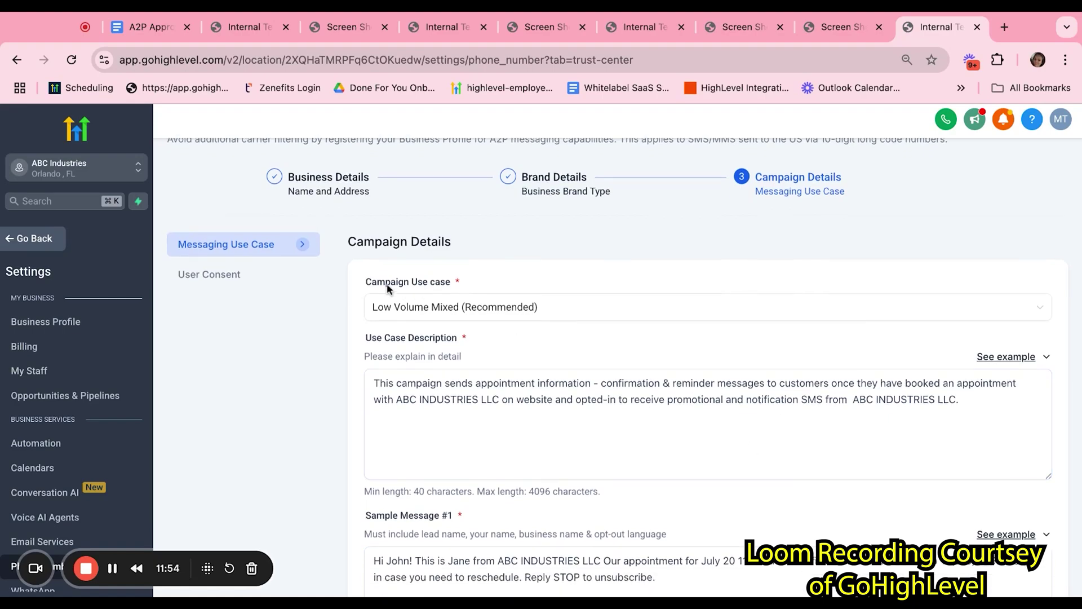
pyautogui.tripleClick(365, 282)
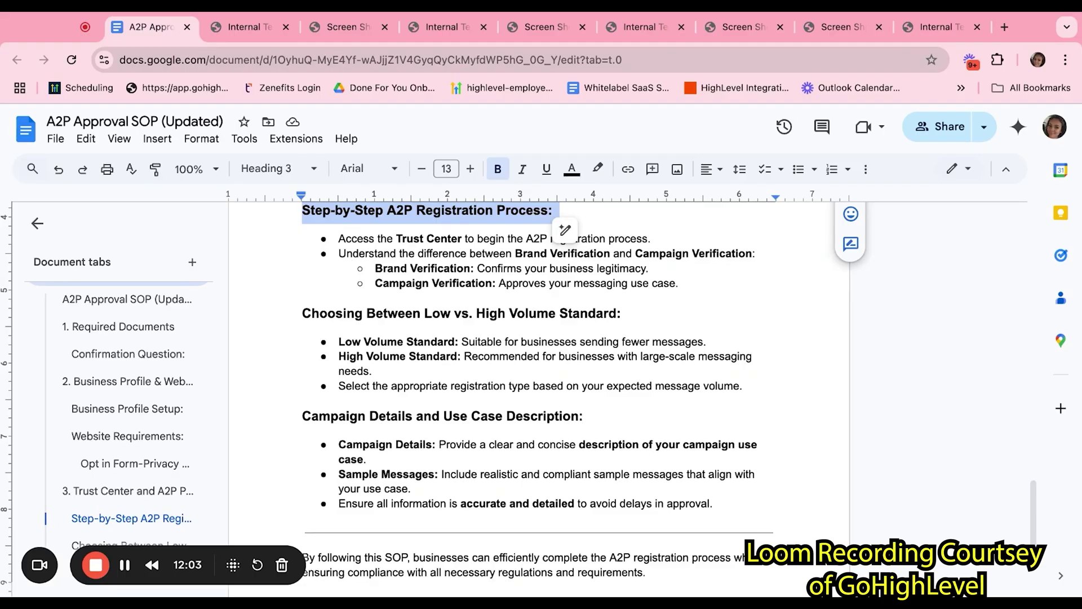
pyautogui.scroll(-2, 440, 389)
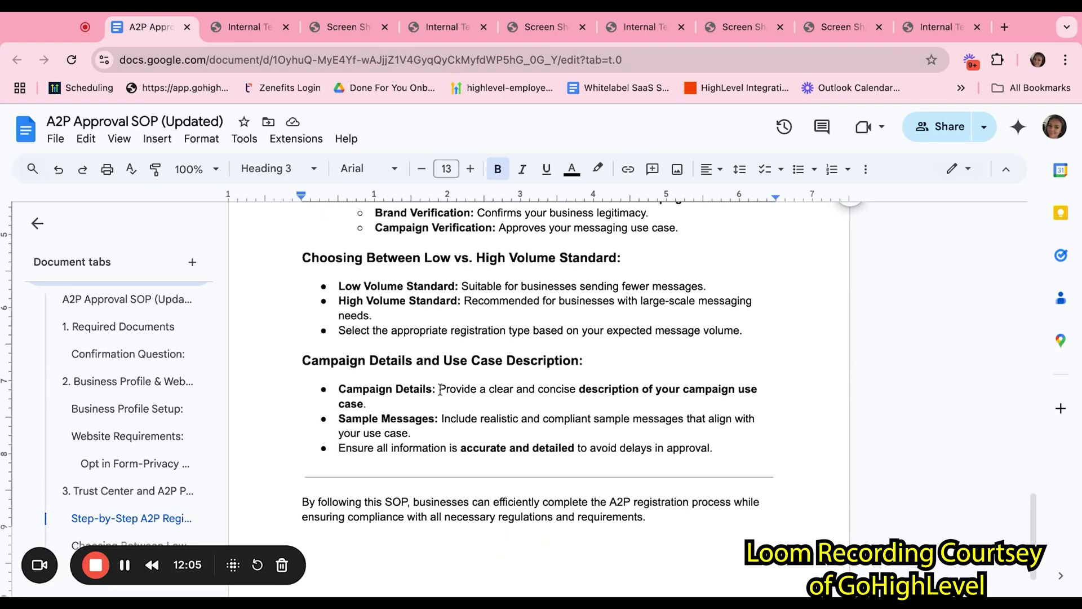
pyautogui.moveTo(423, 361); pyautogui.dragTo(306, 362)
pyautogui.tripleClick(306, 363)
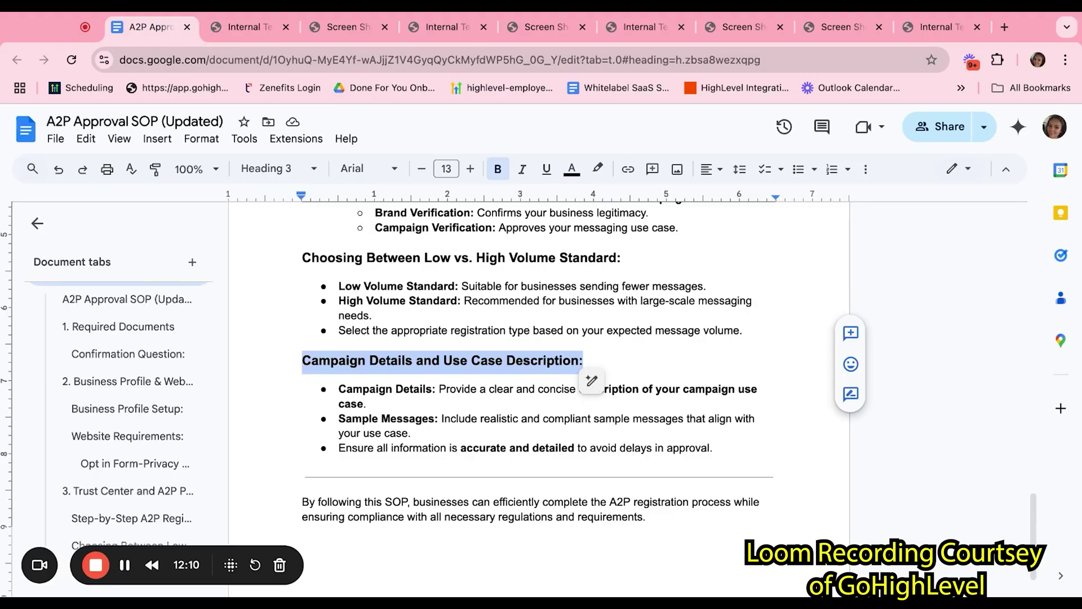
pyautogui.click(924, 29)
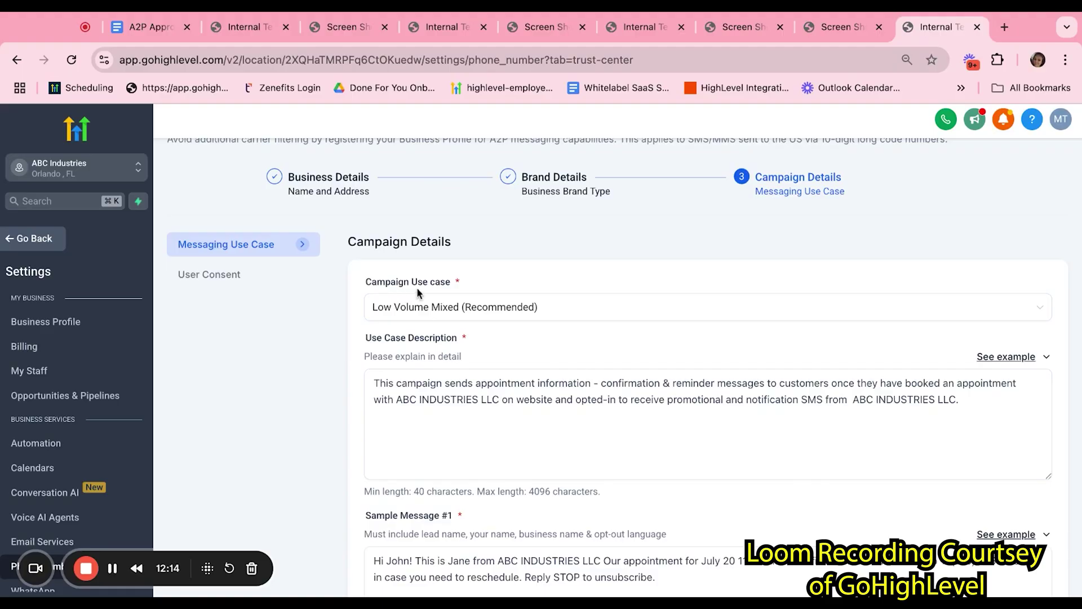
pyautogui.click(442, 307)
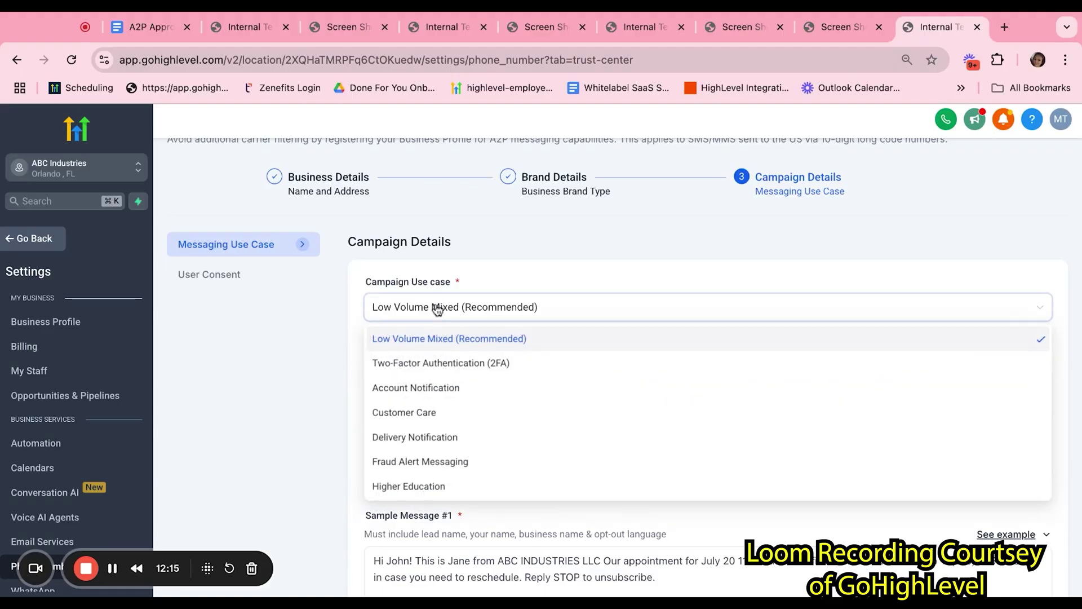
pyautogui.scroll(-1, 434, 413)
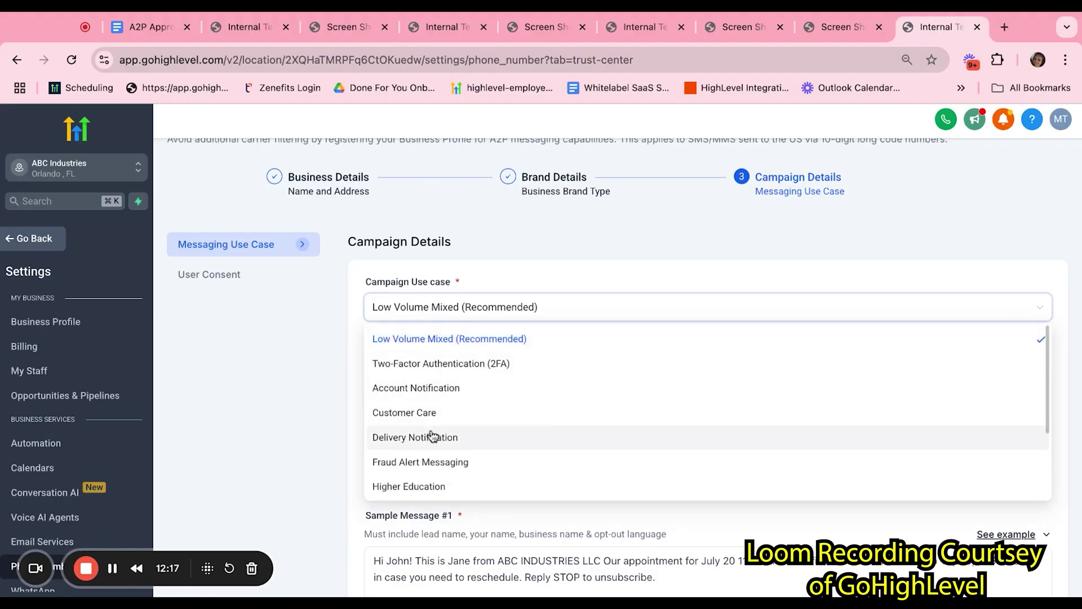
pyautogui.scroll(1, 431, 436)
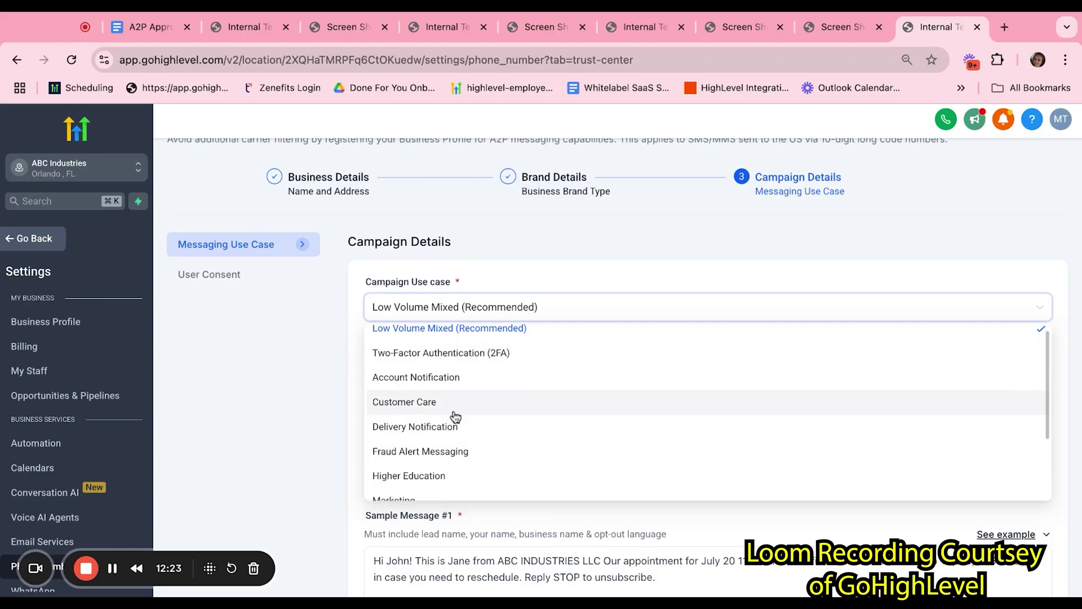
pyautogui.scroll(-2, 456, 418)
pyautogui.scroll(-1, 455, 418)
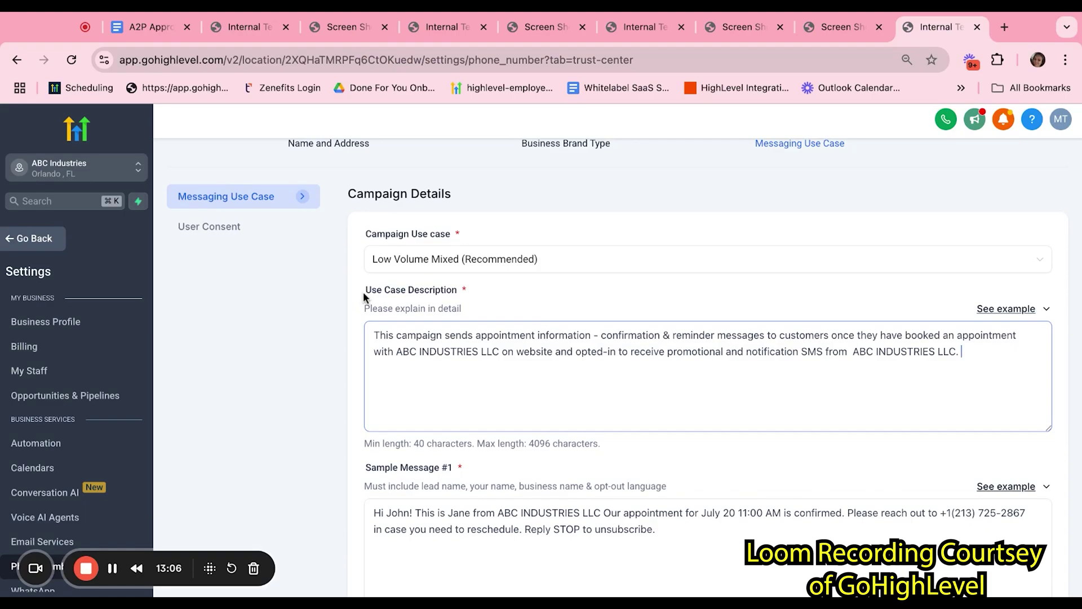
pyautogui.click(1002, 311)
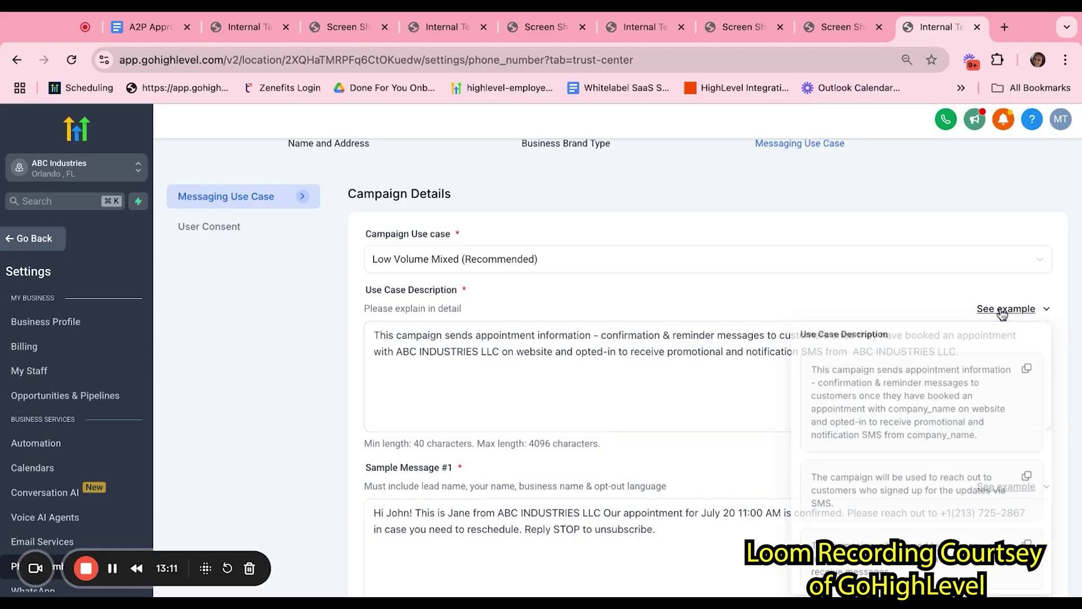
pyautogui.tripleClick(973, 444)
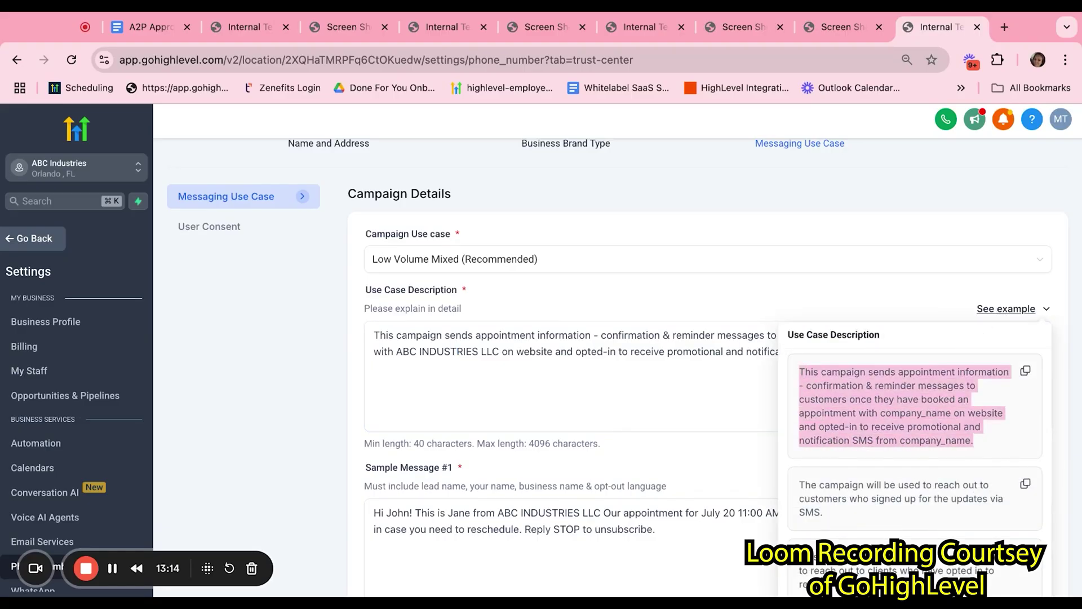
pyautogui.click(835, 408)
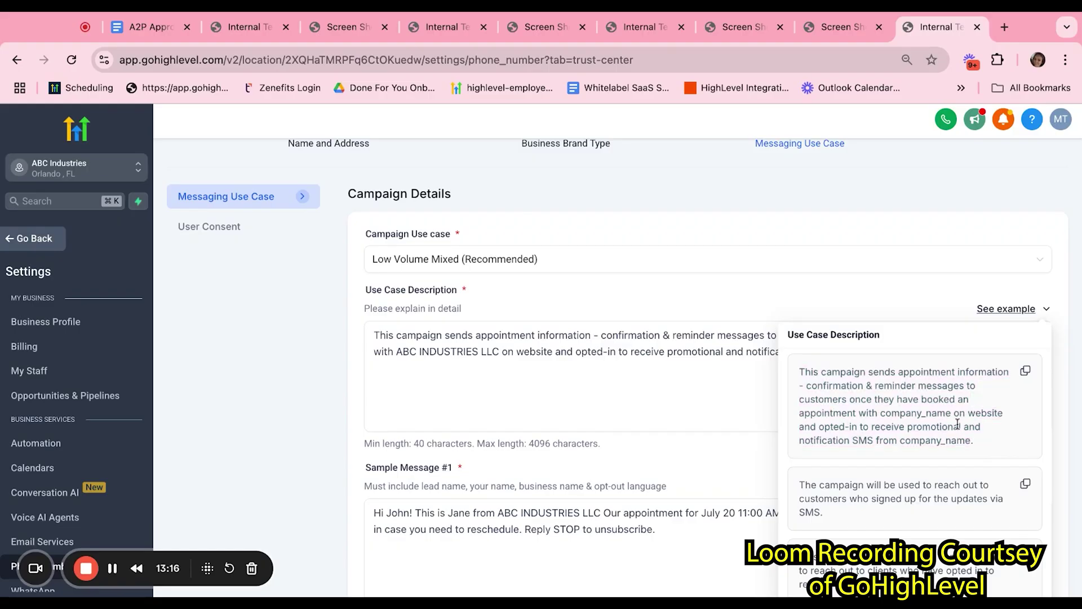
pyautogui.doubleClick(973, 442)
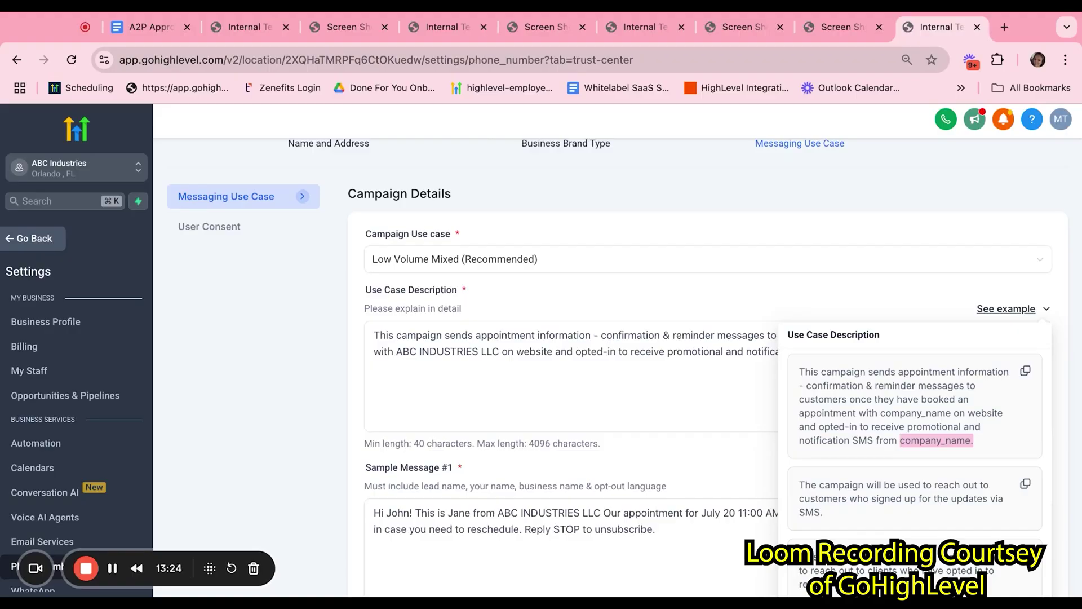
pyautogui.click(1023, 313)
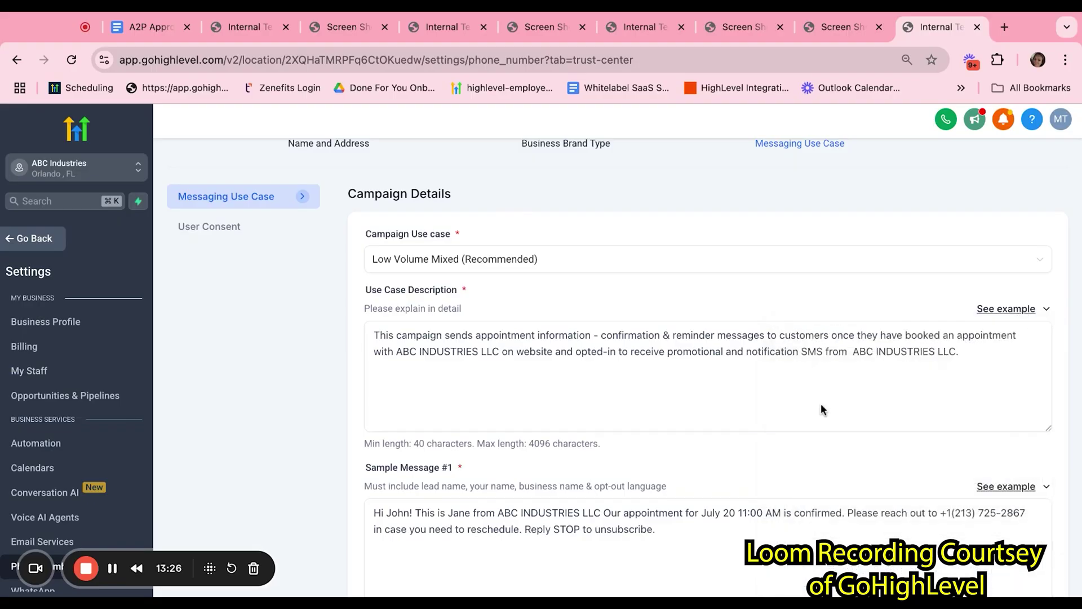
pyautogui.scroll(-2, 821, 403)
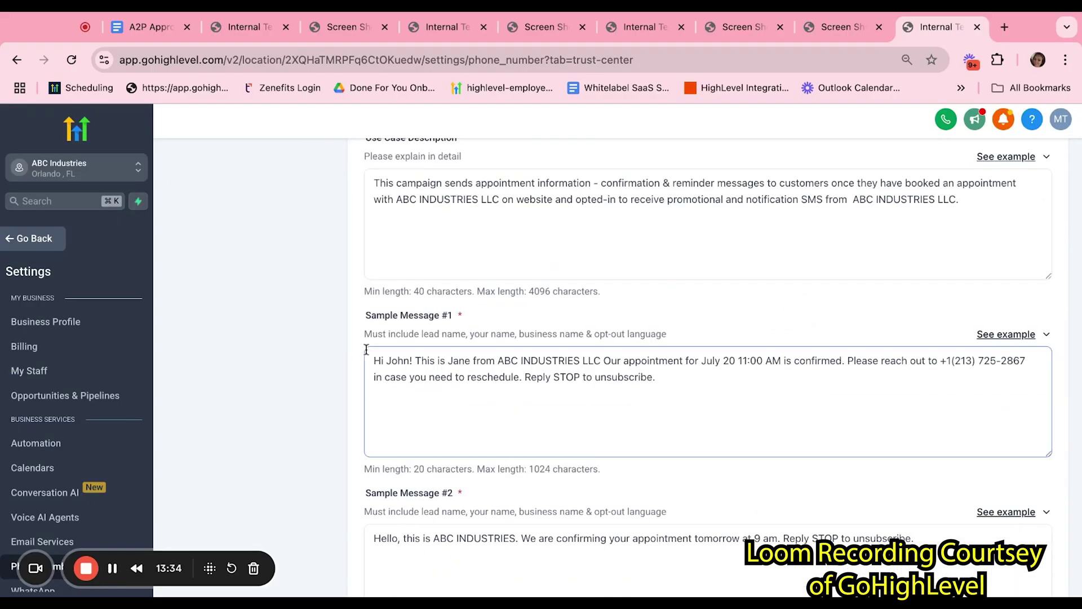
# - View Sample Message #1 examples and select its phone number and business name ABC INDUSTRIES LLC
pyautogui.moveTo(365, 317); pyautogui.dragTo(454, 319)
pyautogui.click(444, 362)
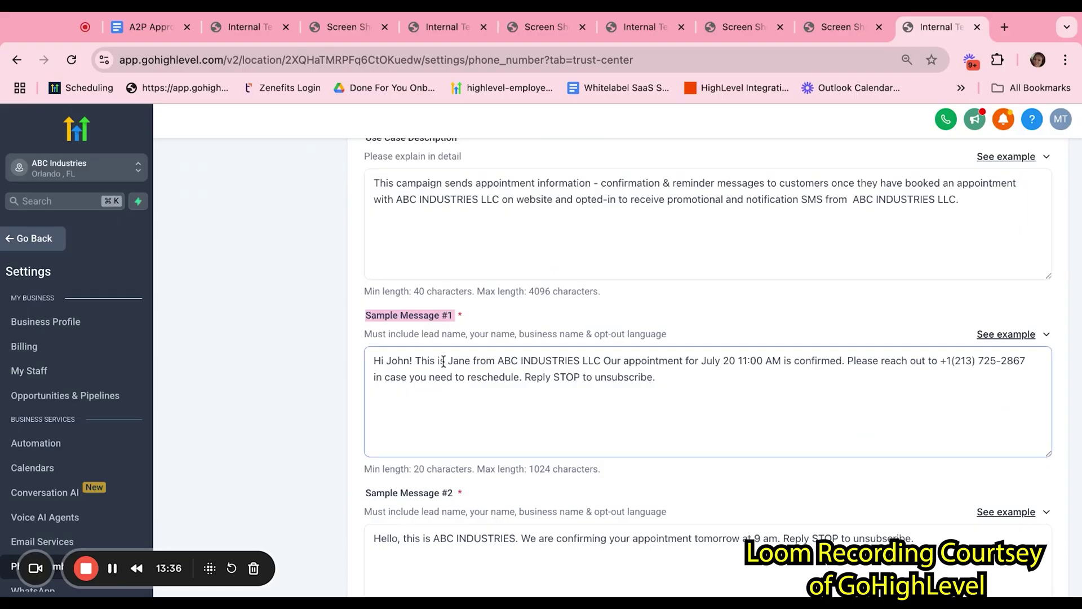
pyautogui.click(995, 339)
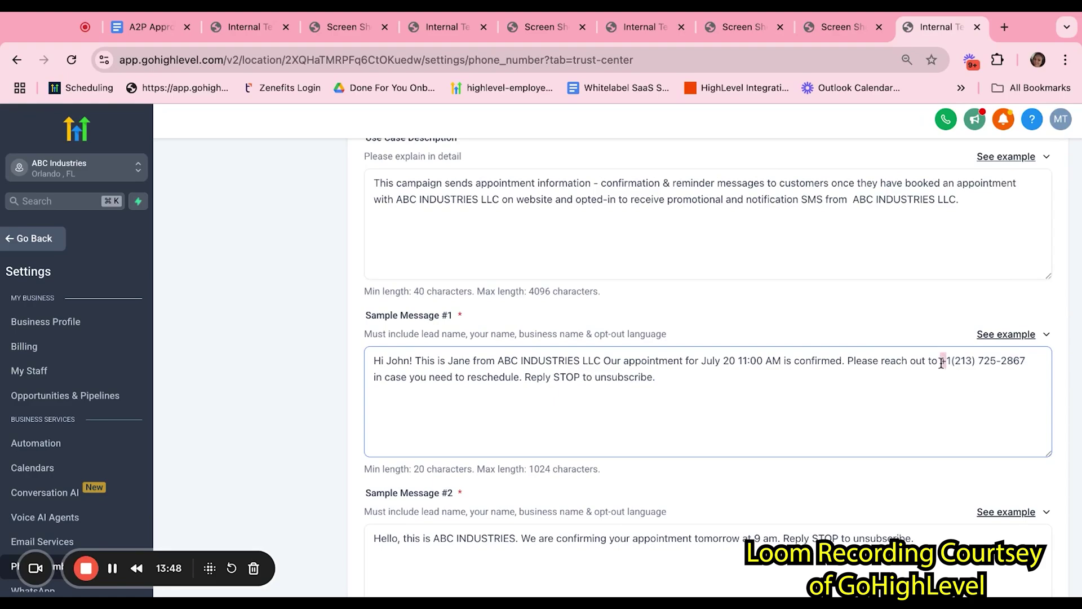
pyautogui.keyDown('shift'); pyautogui.click(941, 362); pyautogui.keyUp('shift')
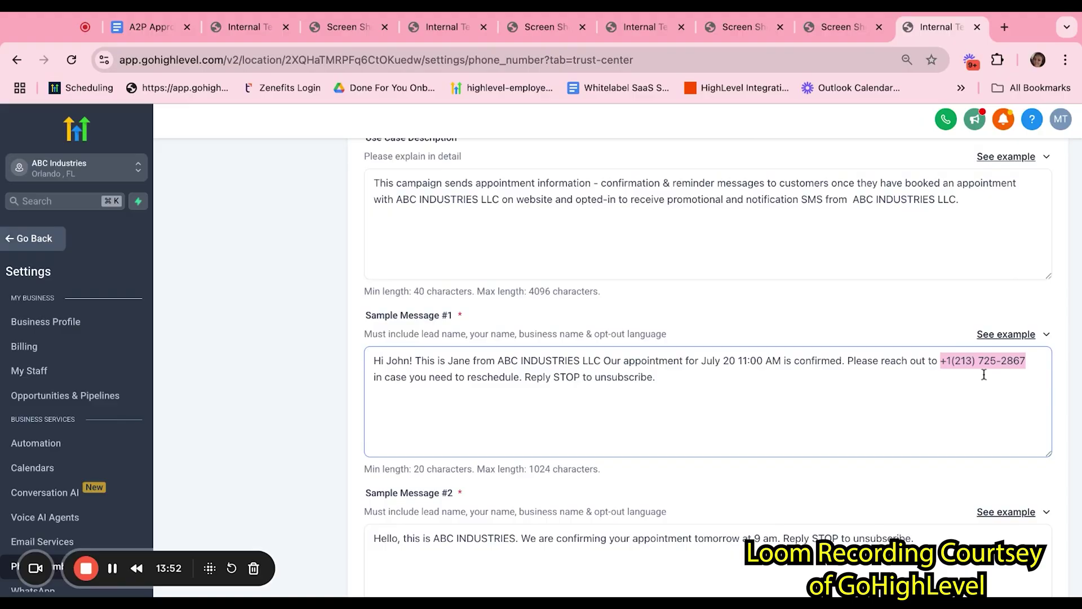
pyautogui.click(497, 361)
pyautogui.hotkey('shift', 'Right')
pyautogui.hotkey('shift', 'Right')
pyautogui.hotkey('shift', 'Right')
pyautogui.hotkey('shift', 'Right')
pyautogui.hotkey('shift', 'Right')
pyautogui.hotkey('shift', 'Right')
pyautogui.hotkey('shift', 'Right')
pyautogui.hotkey('shift', 'Right')
pyautogui.hotkey('shift', 'Right')
pyautogui.hotkey('shift', 'Right')
pyautogui.hotkey('shift', 'Right')
pyautogui.hotkey('shift', 'Right')
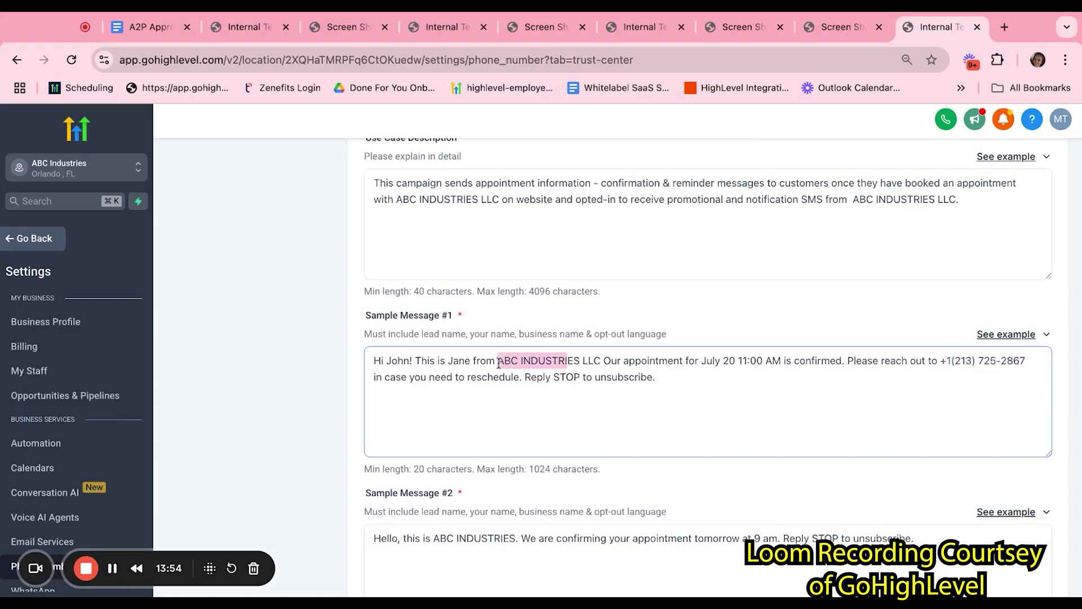
pyautogui.hotkey('shift', 'Right')
pyautogui.hotkey('shift', 'Right')
pyautogui.hotkey('shift', 'Right')
pyautogui.hotkey('shift', 'Right')
pyautogui.hotkey('shift', 'Right')
pyautogui.hotkey('shift', 'Right')
# - Show the example texts for Sample Message #2
pyautogui.scroll(-3, 450, 344)
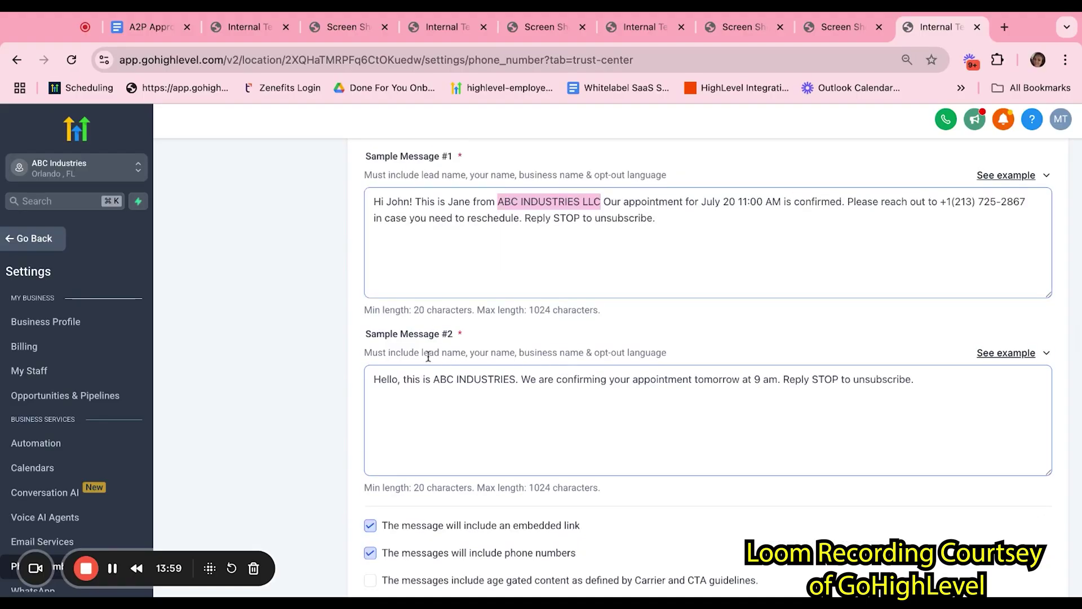
pyautogui.click(459, 380)
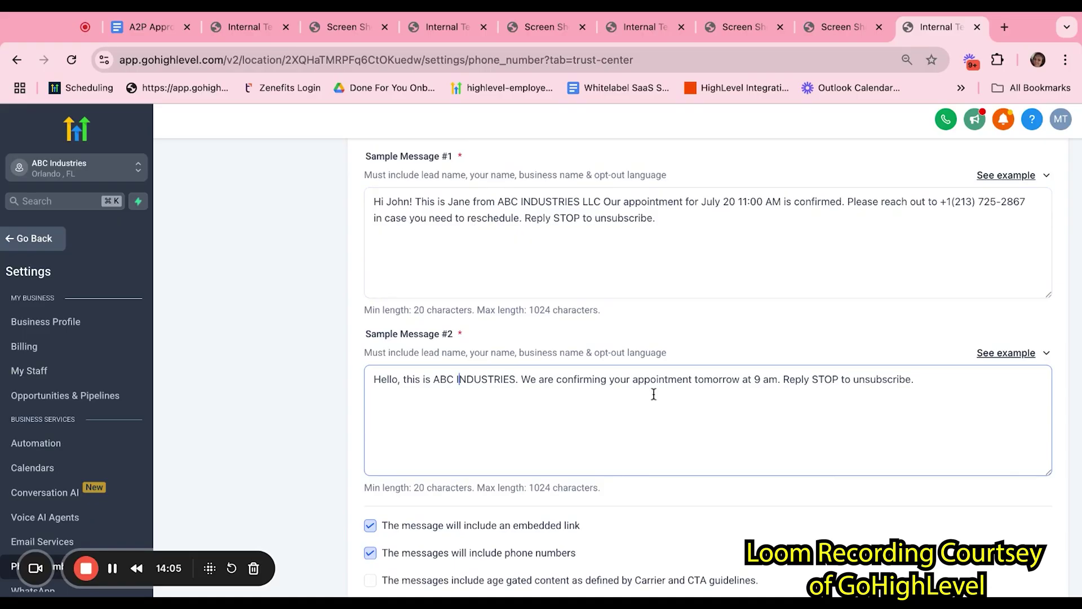
pyautogui.click(1005, 355)
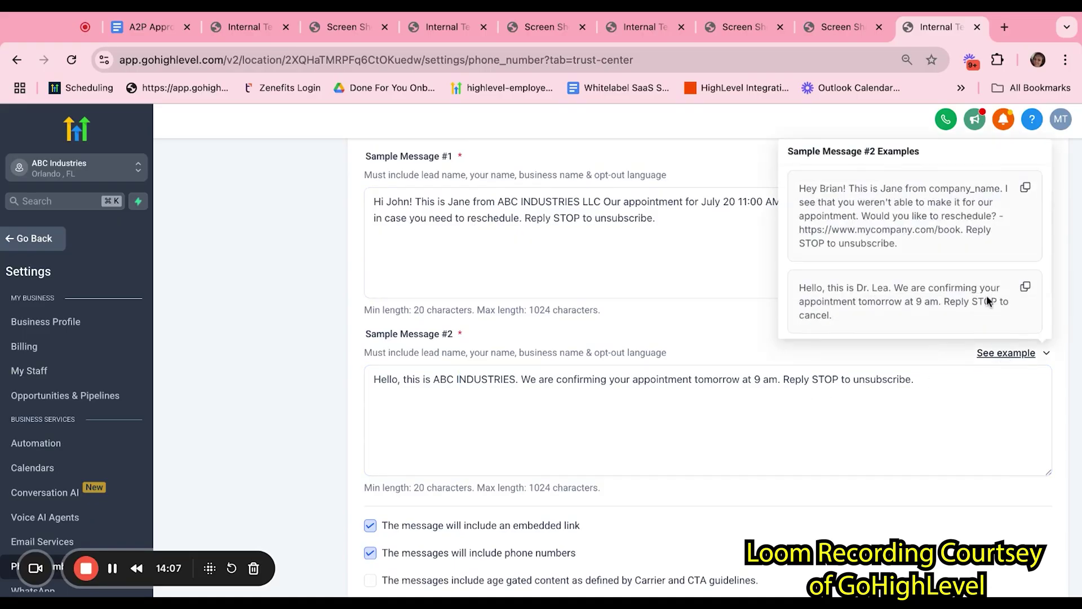
# - Dismiss the Sample Message #2 examples popup and scroll through the message-content checkboxes below
pyautogui.click(851, 443)
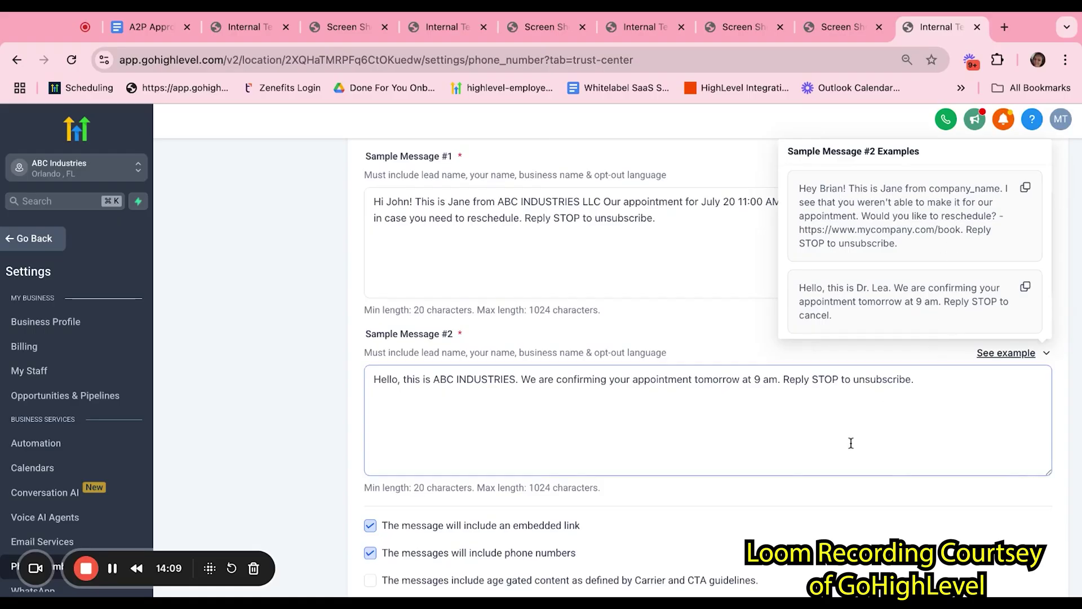
pyautogui.scroll(-2, 850, 443)
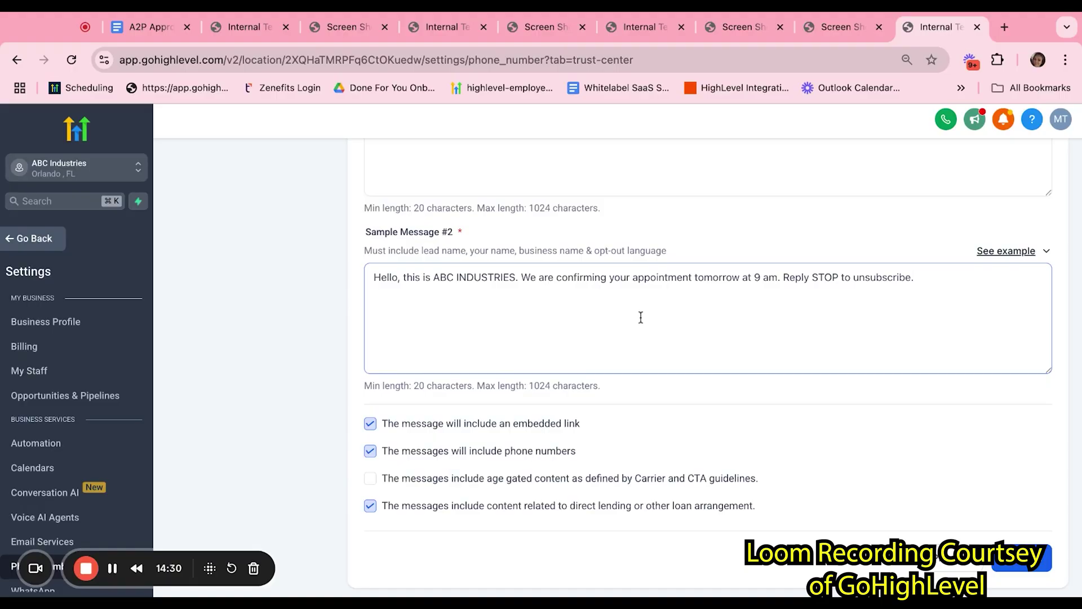
pyautogui.scroll(3, 641, 317)
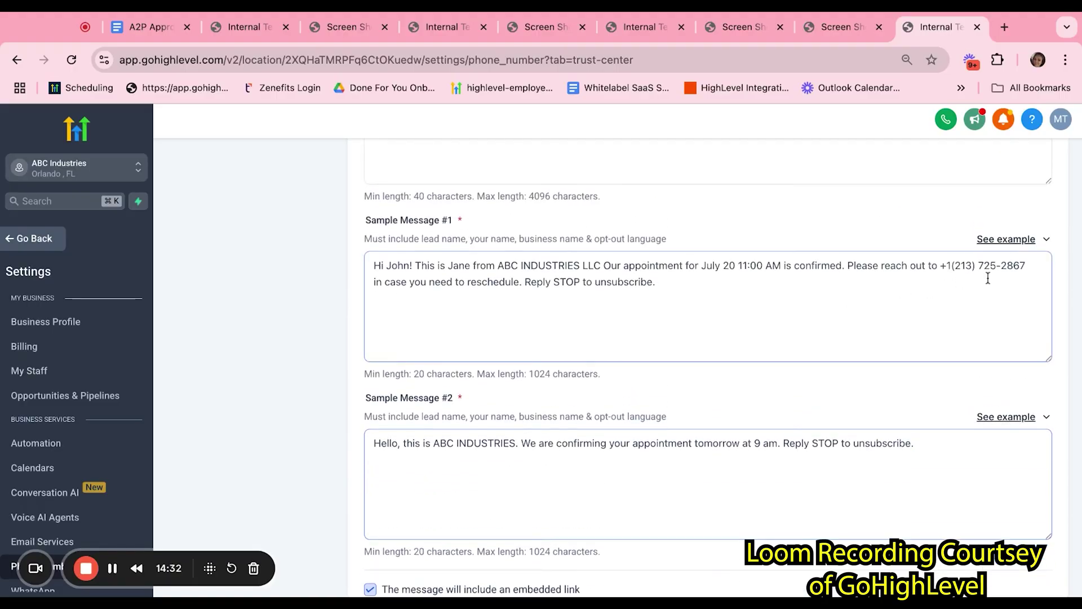
# - Select the business phone number in Sample Message #1, then scroll down past the checkboxes
pyautogui.click(939, 268)
pyautogui.hotkey('shift', 'alt', 'Right')
pyautogui.hotkey('shift', 'alt', 'Right')
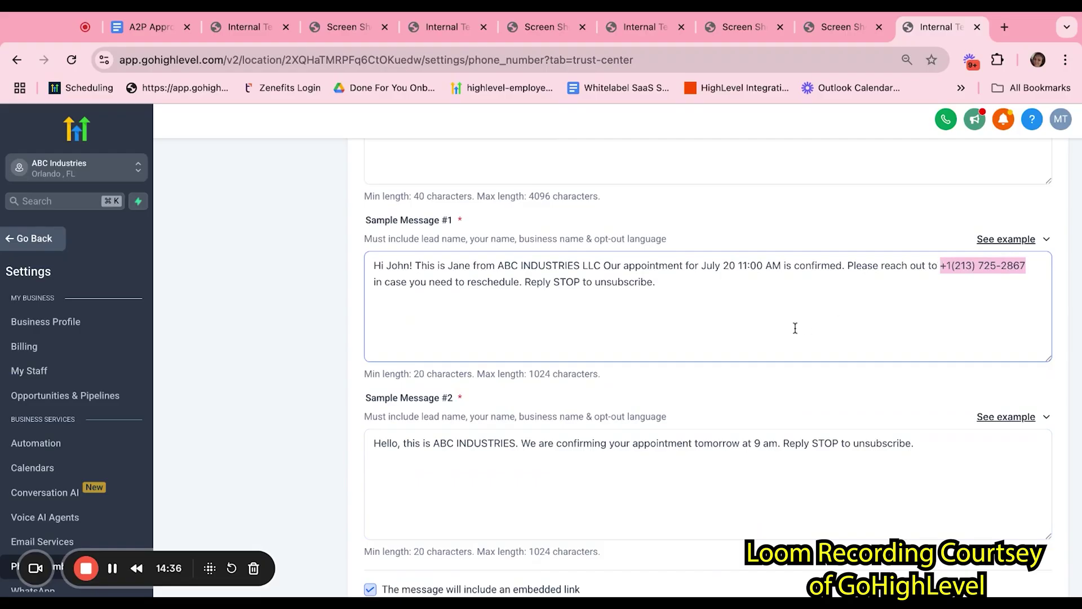
pyautogui.scroll(-3, 795, 328)
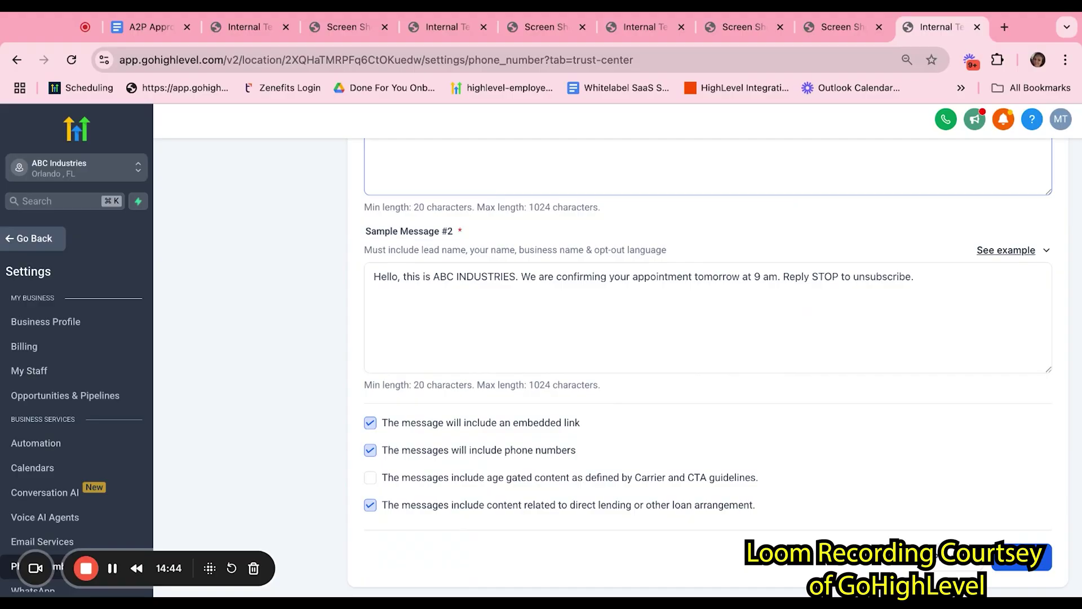
pyautogui.scroll(-1, 399, 485)
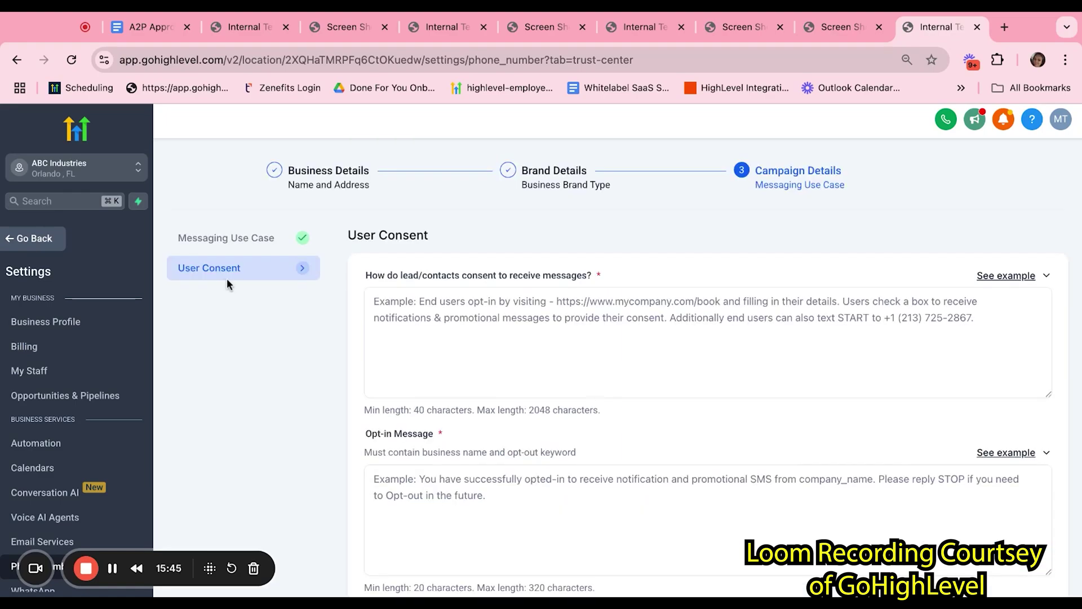
# - Review the consent description requirements and show its example consent descriptions
pyautogui.click(472, 349)
pyautogui.scroll(-1, 472, 350)
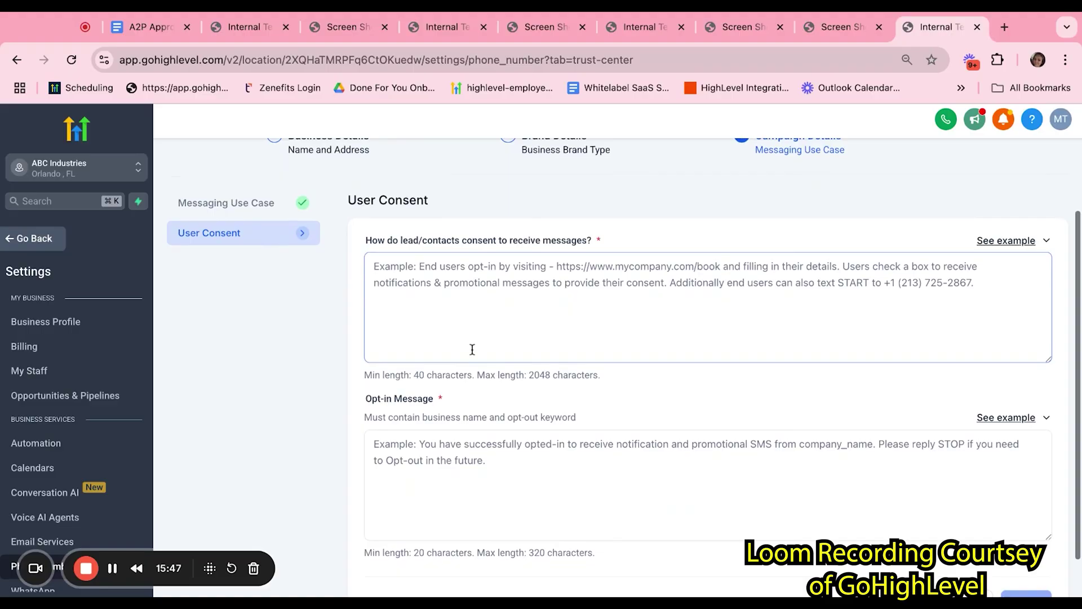
pyautogui.moveTo(365, 243); pyautogui.dragTo(651, 274)
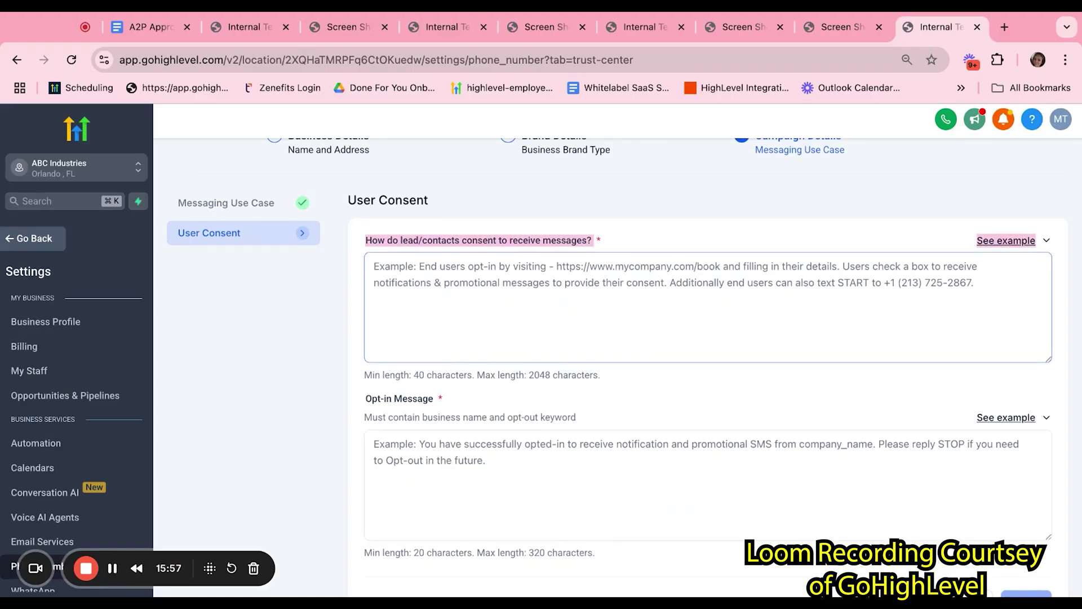
pyautogui.click(374, 266)
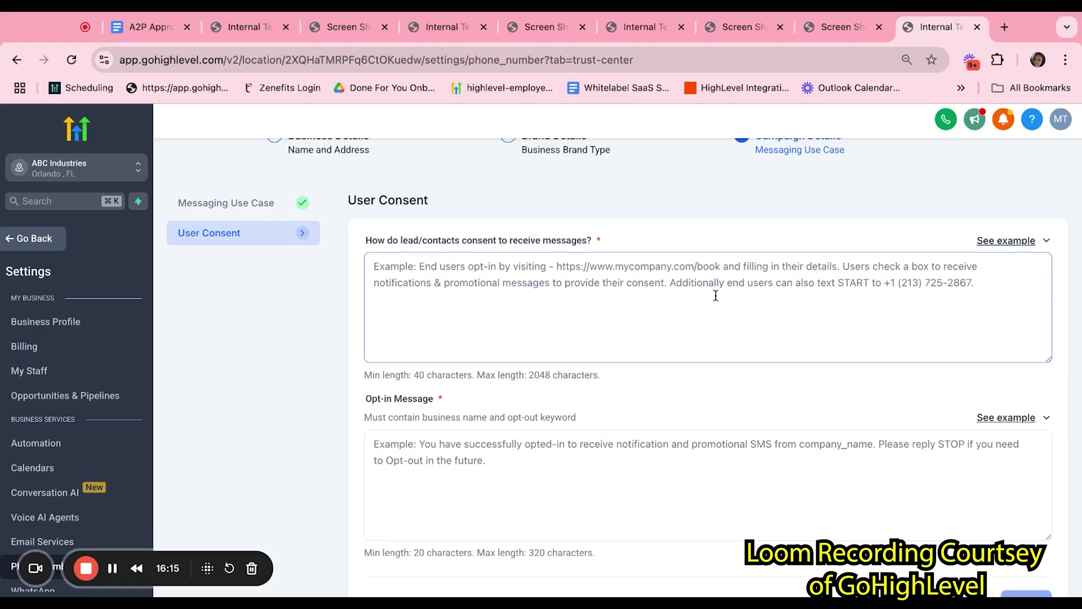
pyautogui.click(1003, 242)
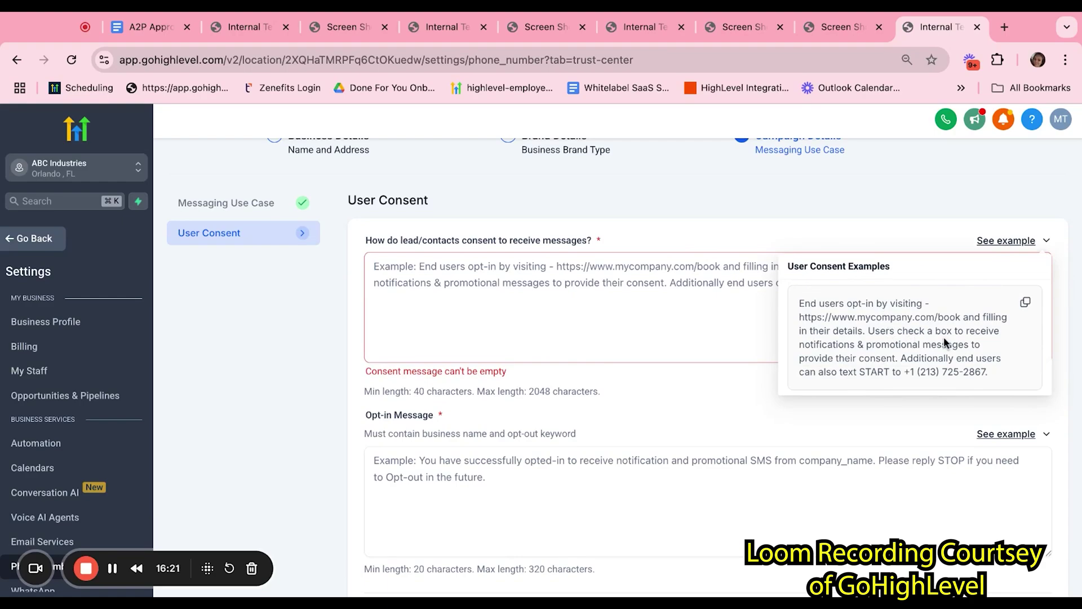
# - Highlight the Opt-in Message label and opt-out keyword requirement, then switch to the A2P Approval SOP
pyautogui.click(735, 510)
pyautogui.scroll(-1, 736, 510)
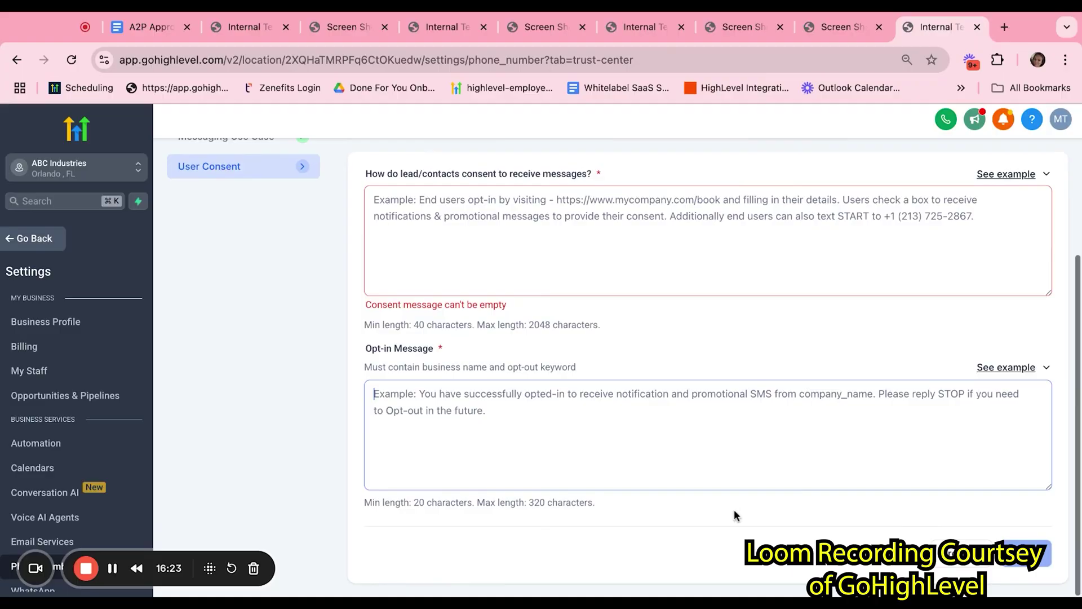
pyautogui.moveTo(363, 348); pyautogui.dragTo(443, 350)
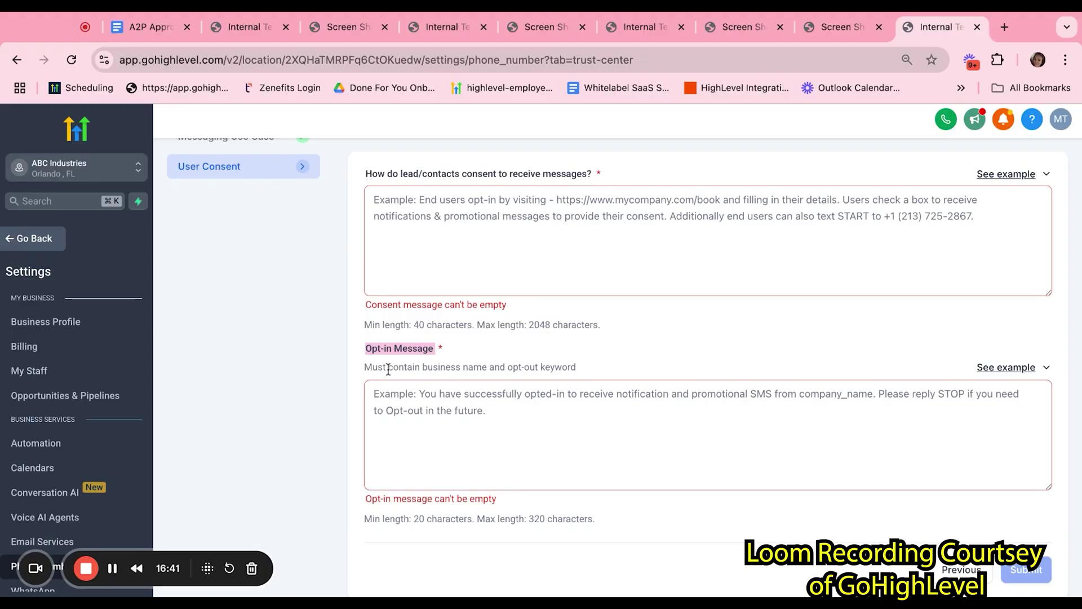
pyautogui.moveTo(387, 367); pyautogui.dragTo(593, 372)
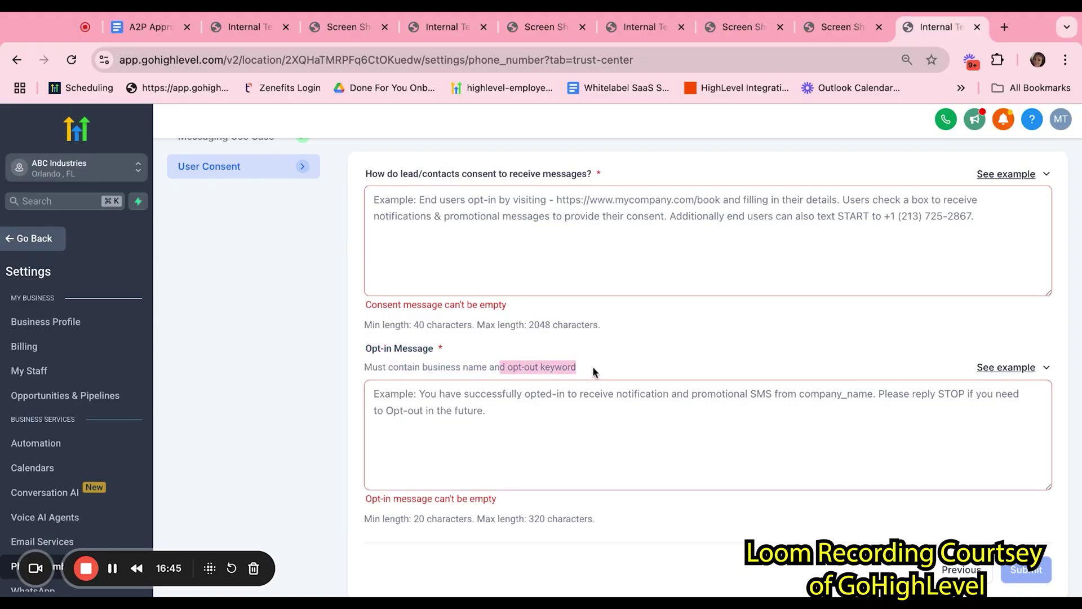
pyautogui.click(479, 420)
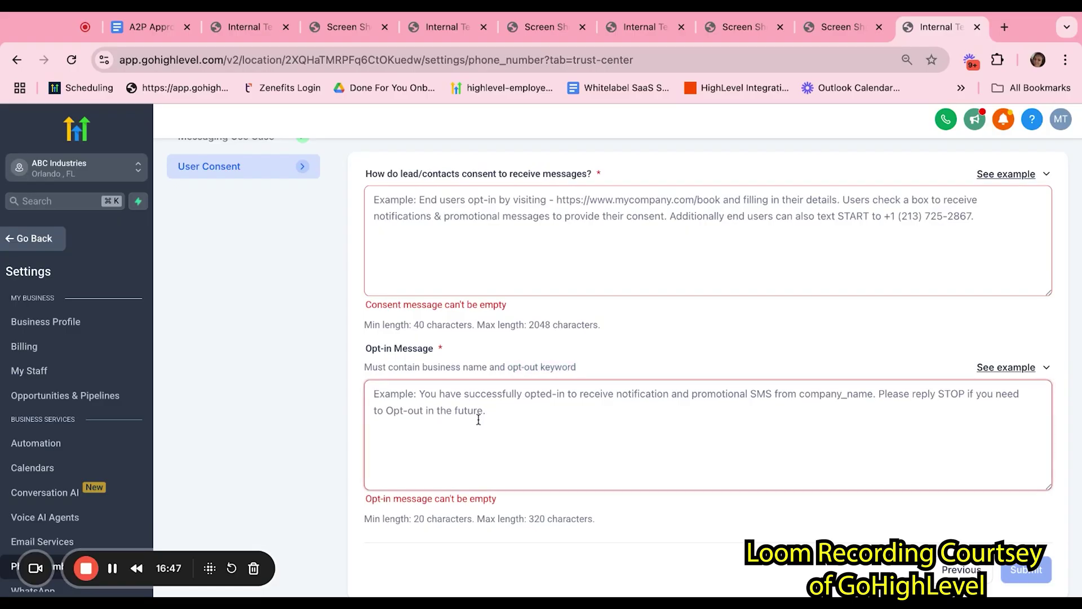
pyautogui.hotkey('ctrl', 'Tab')
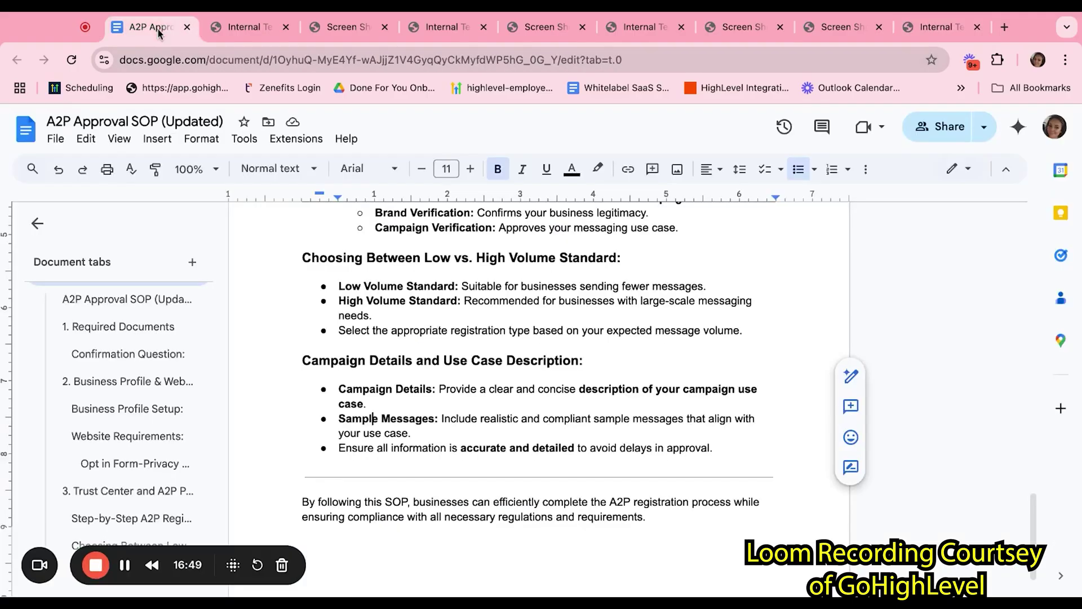
# - Highlight the SOP's Campaign Details accuracy reminder, then return to the A2P User Consent step
pyautogui.tripleClick(721, 447)
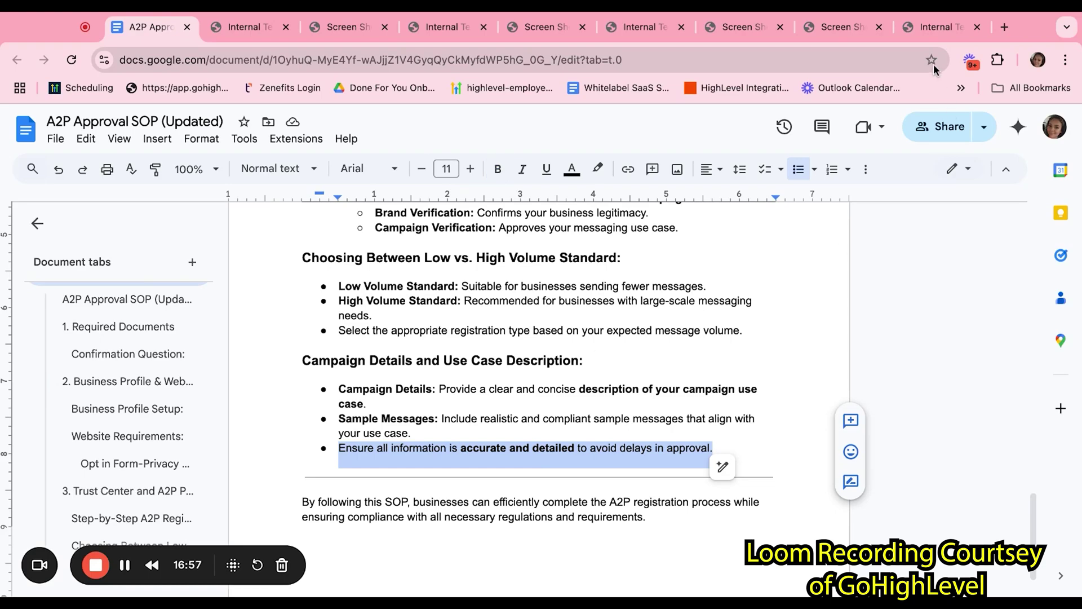
pyautogui.click(935, 27)
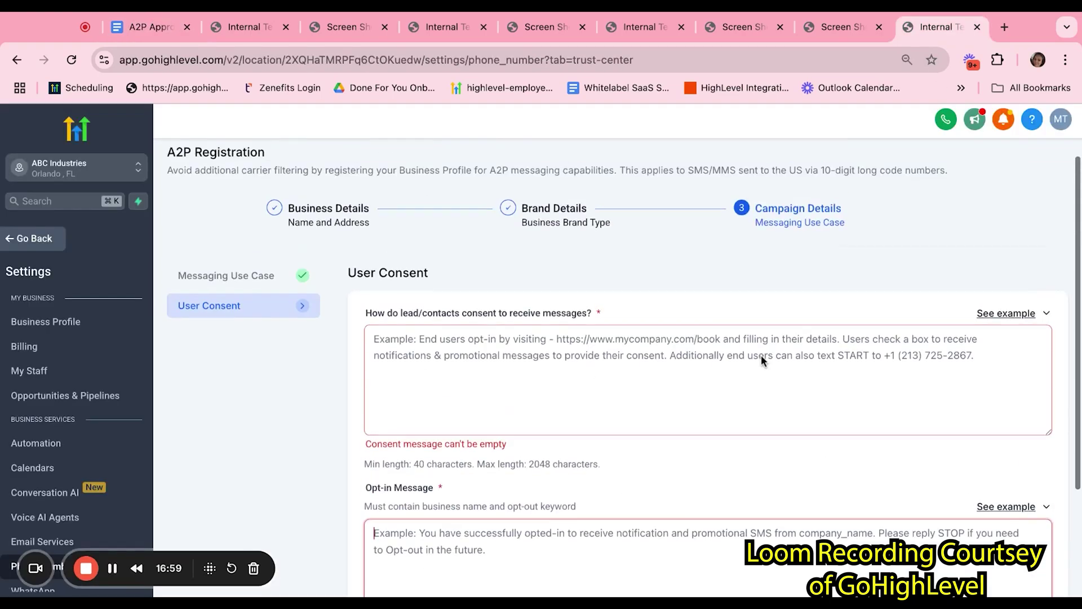
pyautogui.scroll(2, 761, 359)
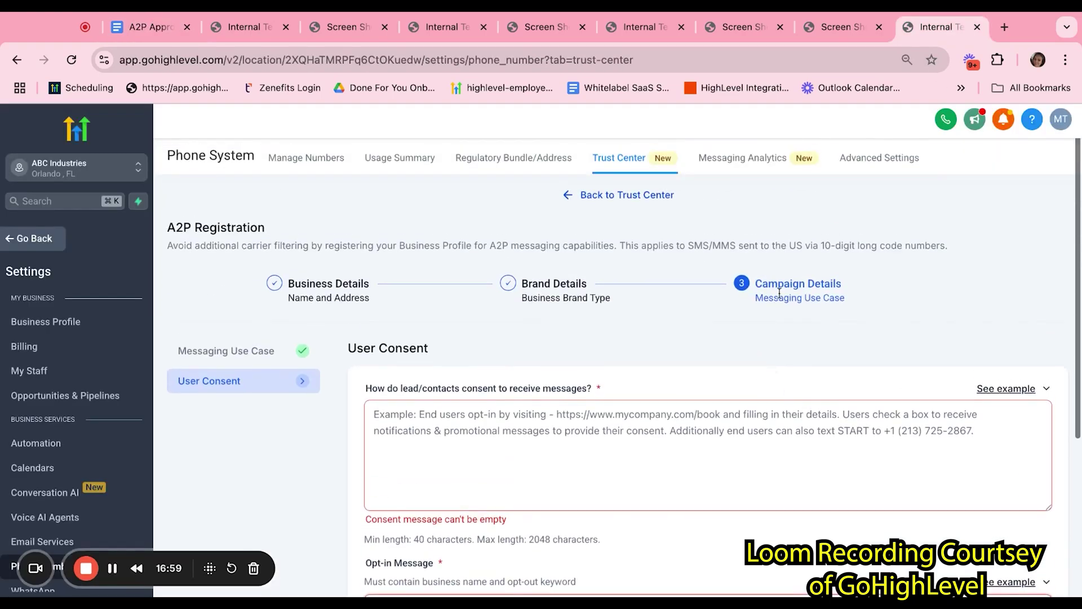
pyautogui.scroll(-4, 631, 441)
pyautogui.click(630, 440)
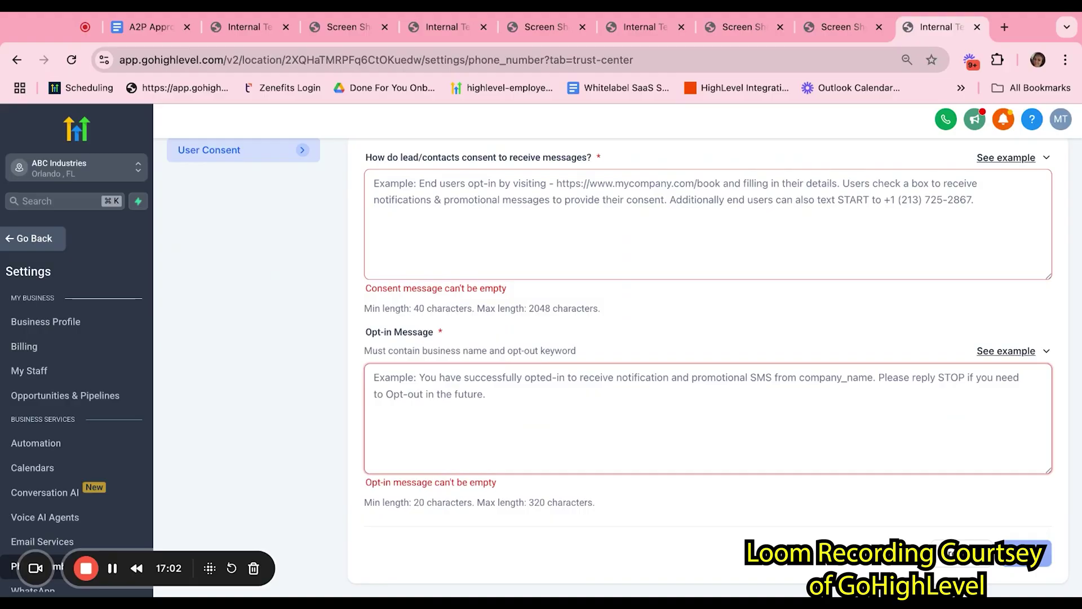